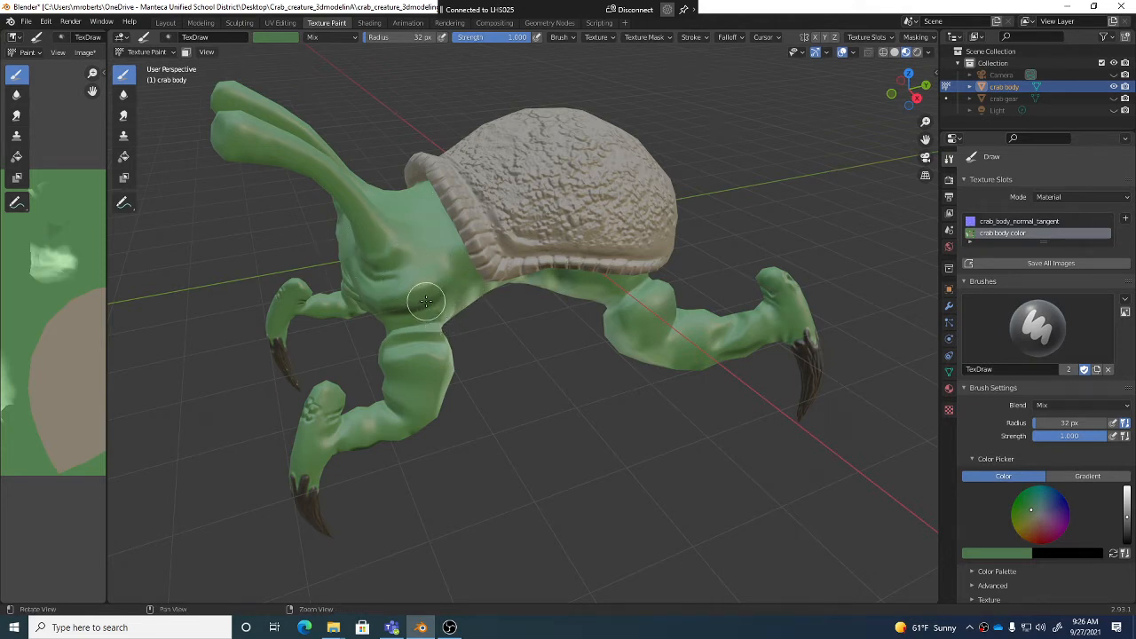
# - Set the texture paint brush's blending mode to Multiply and its strength to 0.267
pyautogui.moveTo(426, 299); pyautogui.dragTo(441, 277, button='middle')
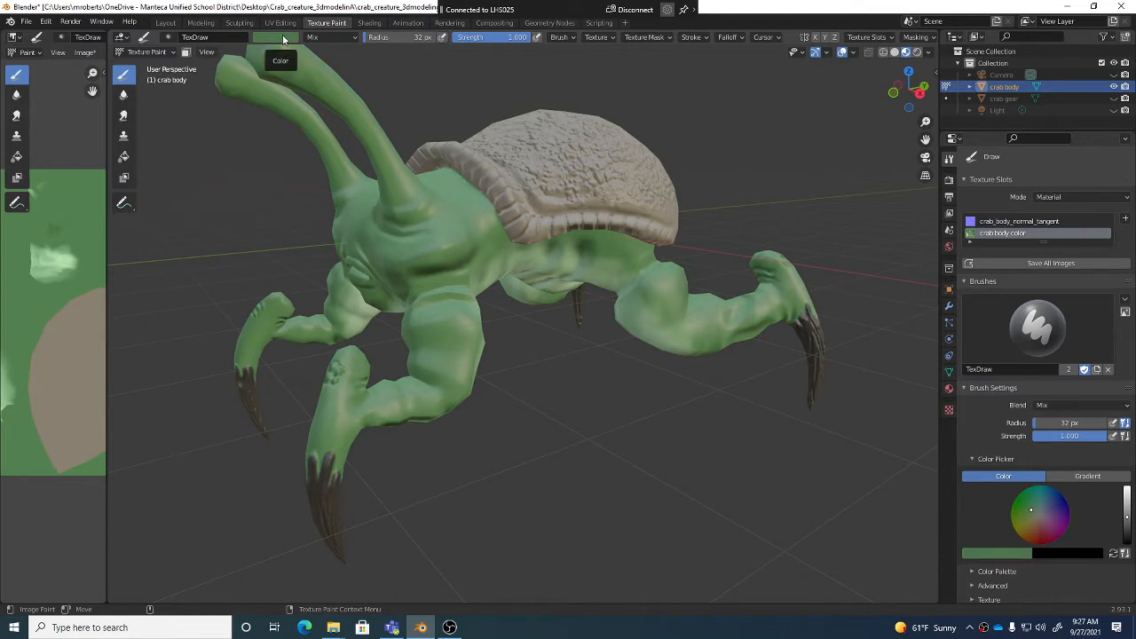
pyautogui.click(334, 37)
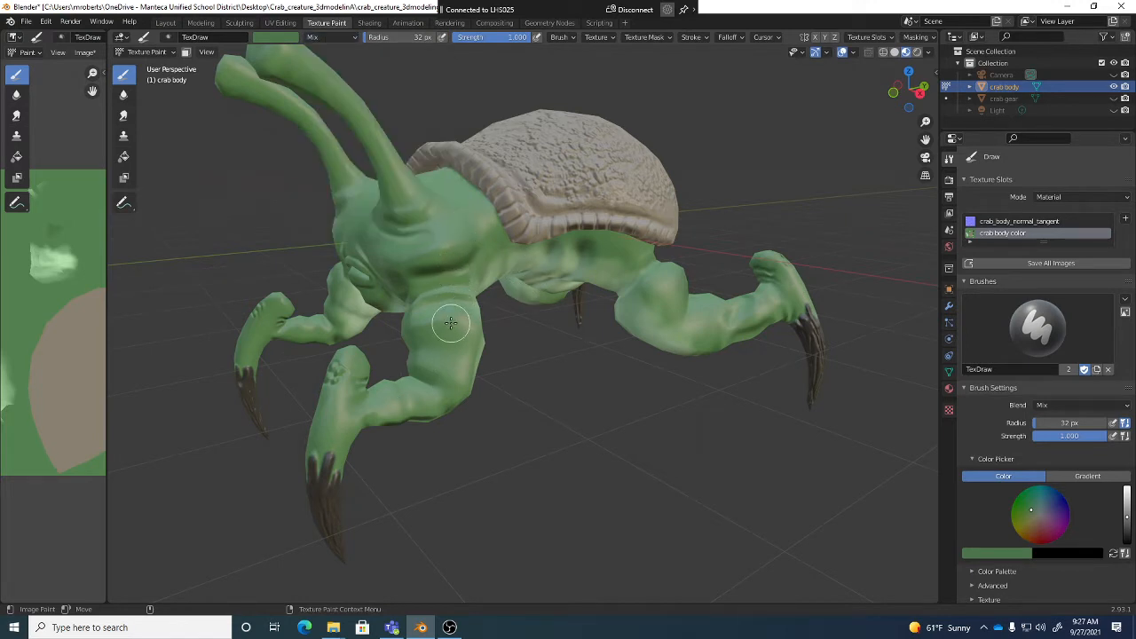
pyautogui.moveTo(456, 362); pyautogui.dragTo(458, 321, button='middle')
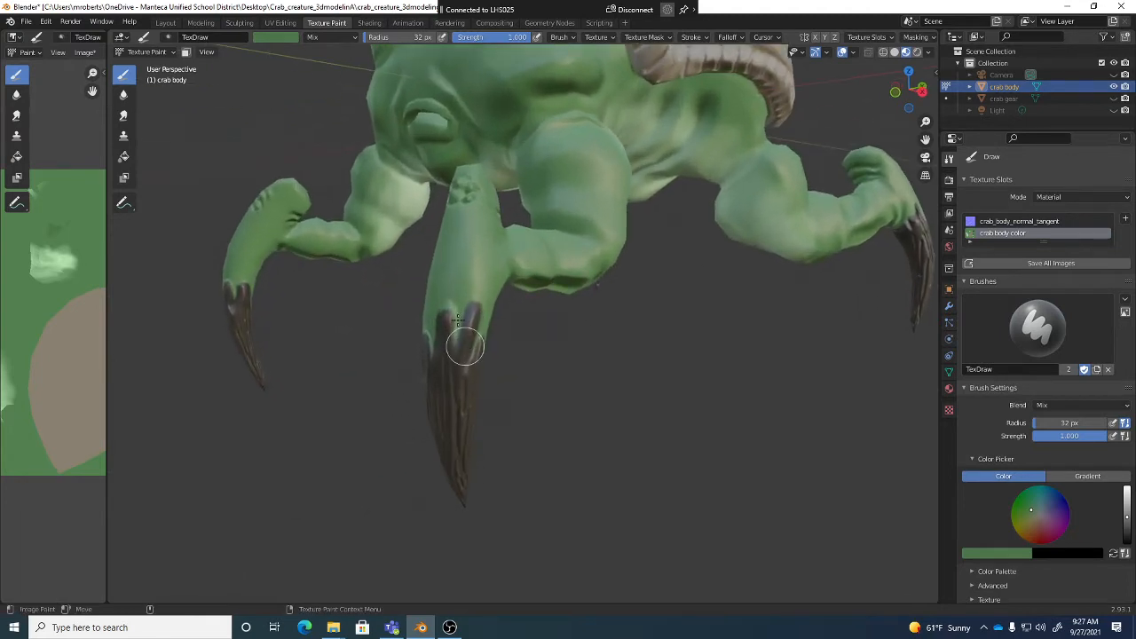
pyautogui.click(331, 38)
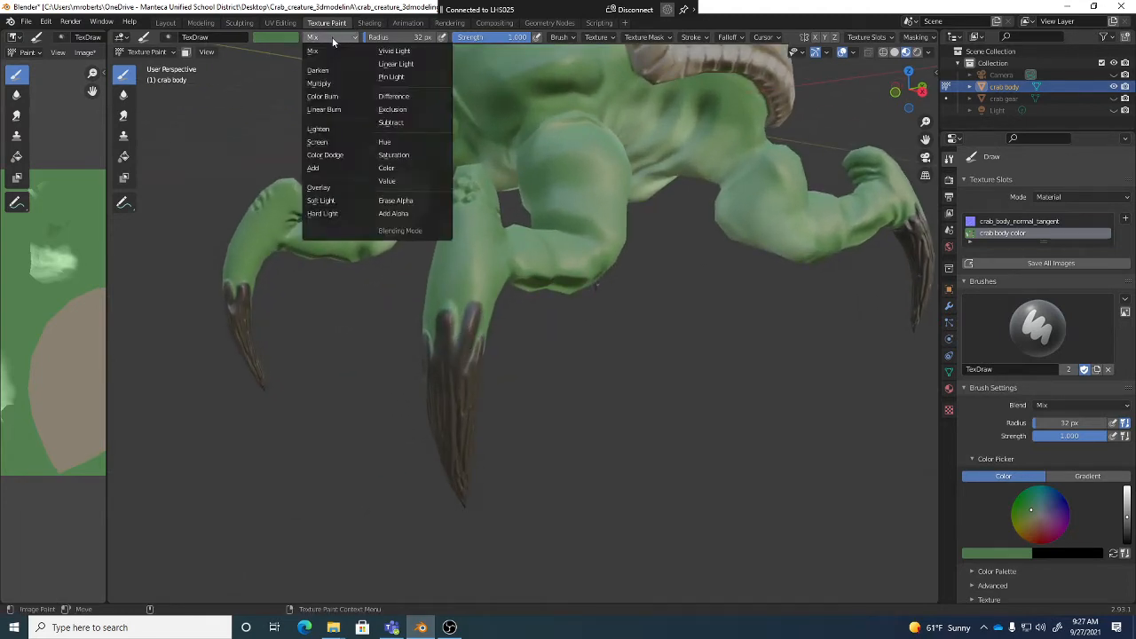
pyautogui.click(332, 84)
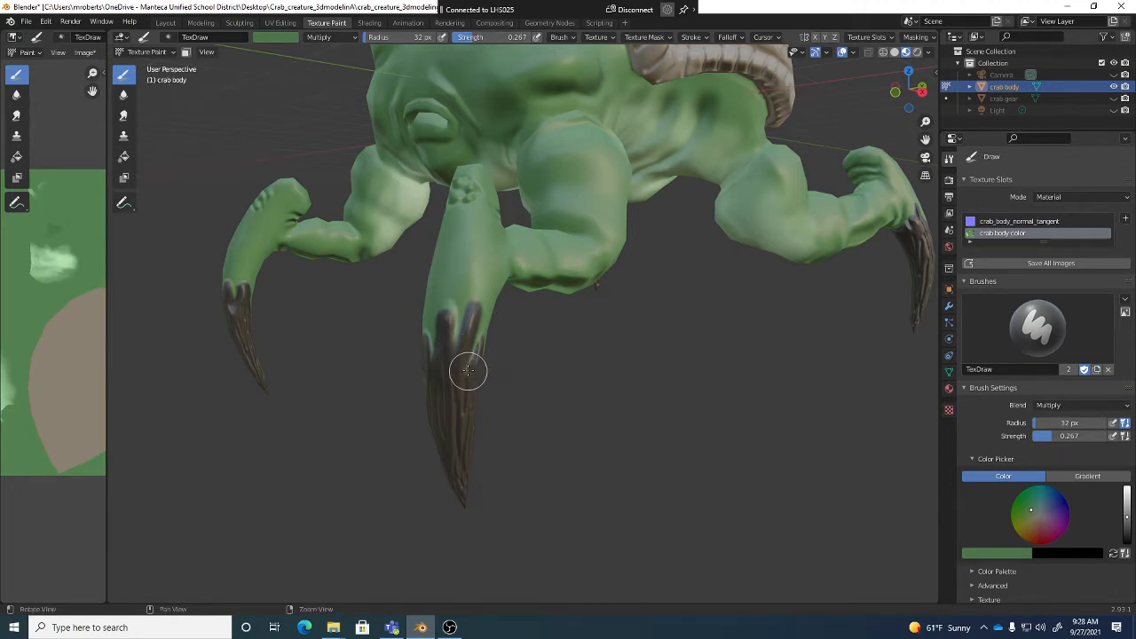
# - Darken the base of the crab's front claw, where it meets the green leg, with a Multiply brush stroke
pyautogui.moveTo(467, 370); pyautogui.dragTo(420, 340, button='middle')
pyautogui.scroll(3, 357, 286)
pyautogui.scroll(1, 357, 286)
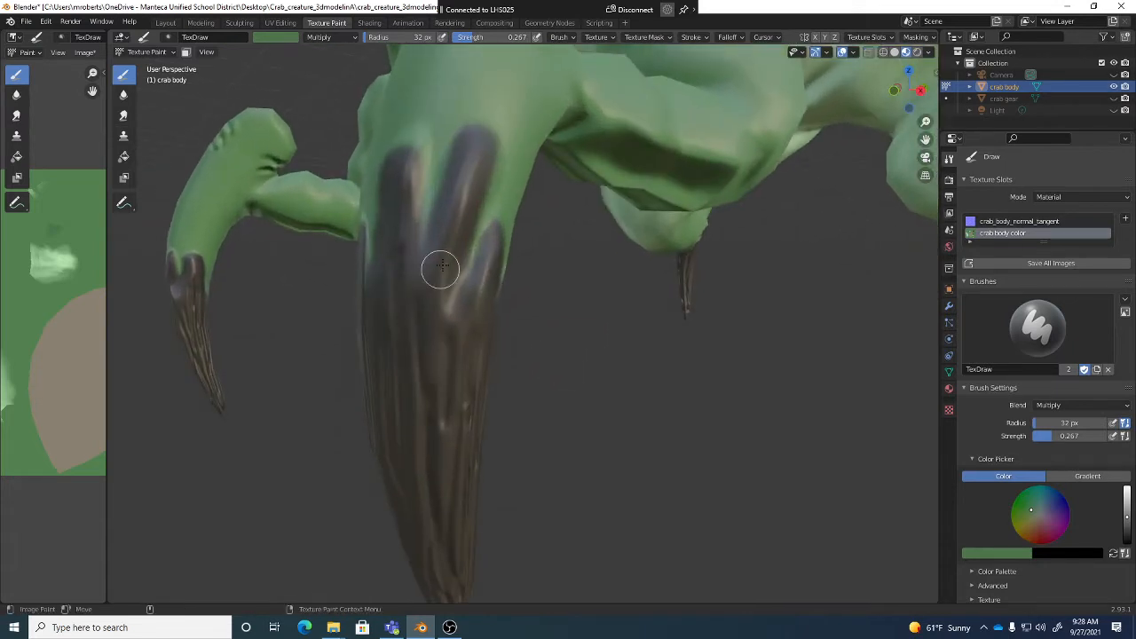
pyautogui.moveTo(458, 195)
pyautogui.mouseDown()
pyautogui.moveTo(426, 169)
pyautogui.moveTo(423, 210)
pyautogui.moveTo(436, 210)
pyautogui.moveTo(450, 144)
pyautogui.mouseUp()
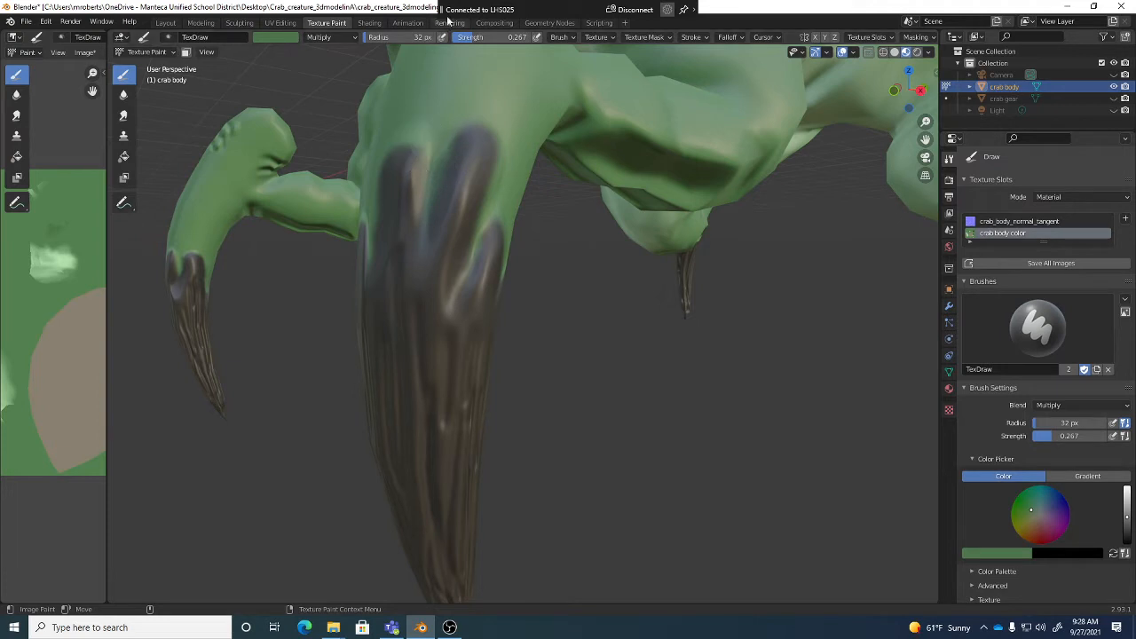
# - Try a darkening stroke at strength 0.341 on the green leg just above the front claw, and undo it
pyautogui.moveTo(472, 40); pyautogui.dragTo(475, 40)
pyautogui.moveTo(495, 127); pyautogui.dragTo(470, 183, button='middle')
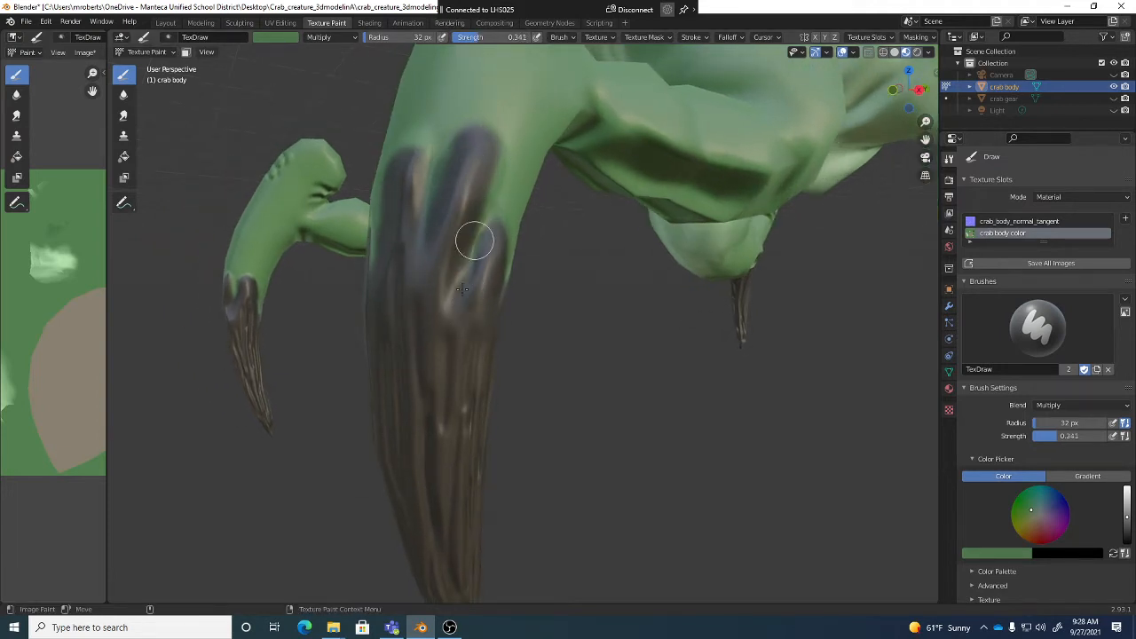
pyautogui.moveTo(479, 259); pyautogui.dragTo(442, 252, button='middle')
pyautogui.scroll(-5, 475, 252)
pyautogui.moveTo(522, 242)
pyautogui.mouseDown(button='middle')
pyautogui.moveTo(489, 236)
pyautogui.moveTo(508, 248)
pyautogui.mouseUp(button='middle')
pyautogui.scroll(5, 489, 236)
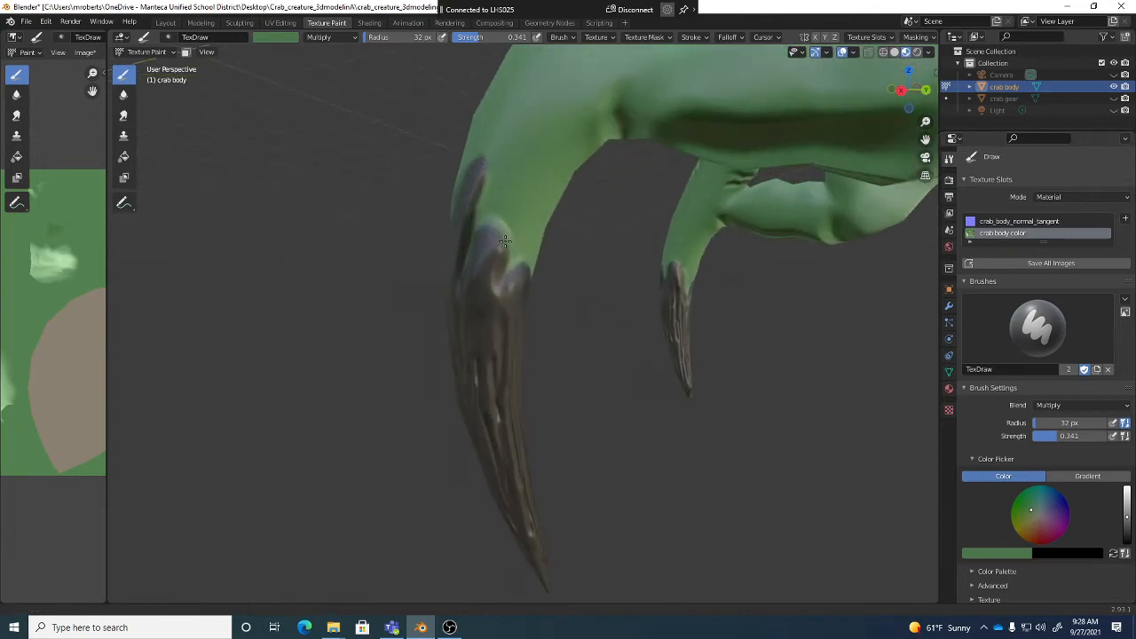
pyautogui.moveTo(543, 178)
pyautogui.mouseDown()
pyautogui.moveTo(535, 231)
pyautogui.moveTo(500, 221)
pyautogui.moveTo(511, 228)
pyautogui.mouseUp()
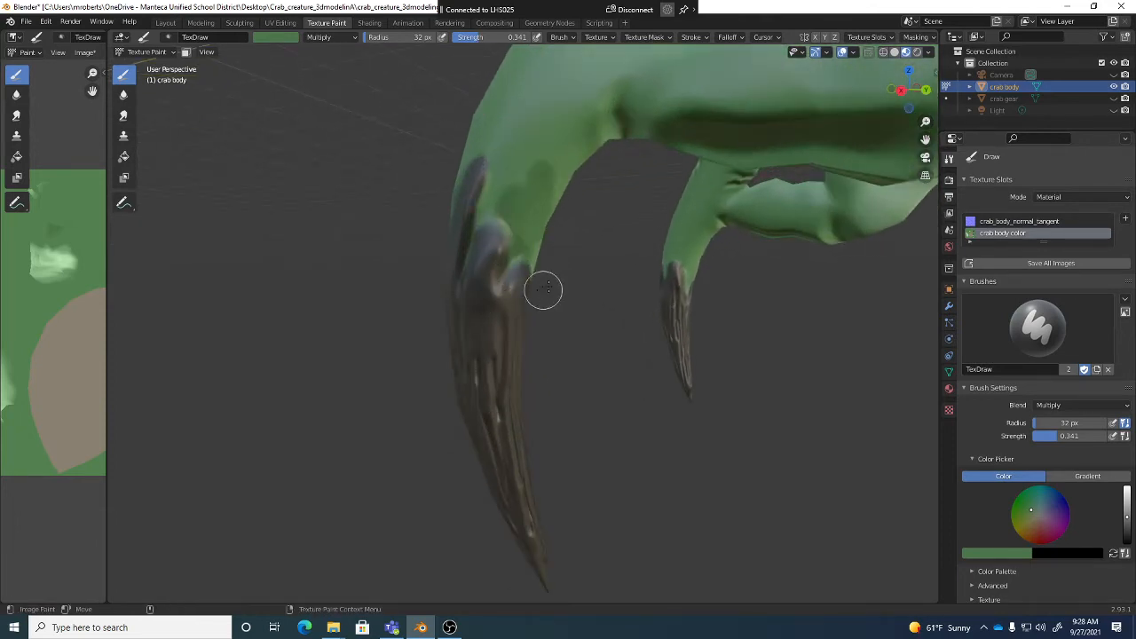
pyautogui.hotkey('ctrl', 'z')
# - Lower the brush strength to 0.230 and darken the front claw from its base down to the tip
pyautogui.moveTo(470, 39); pyautogui.dragTo(467, 39)
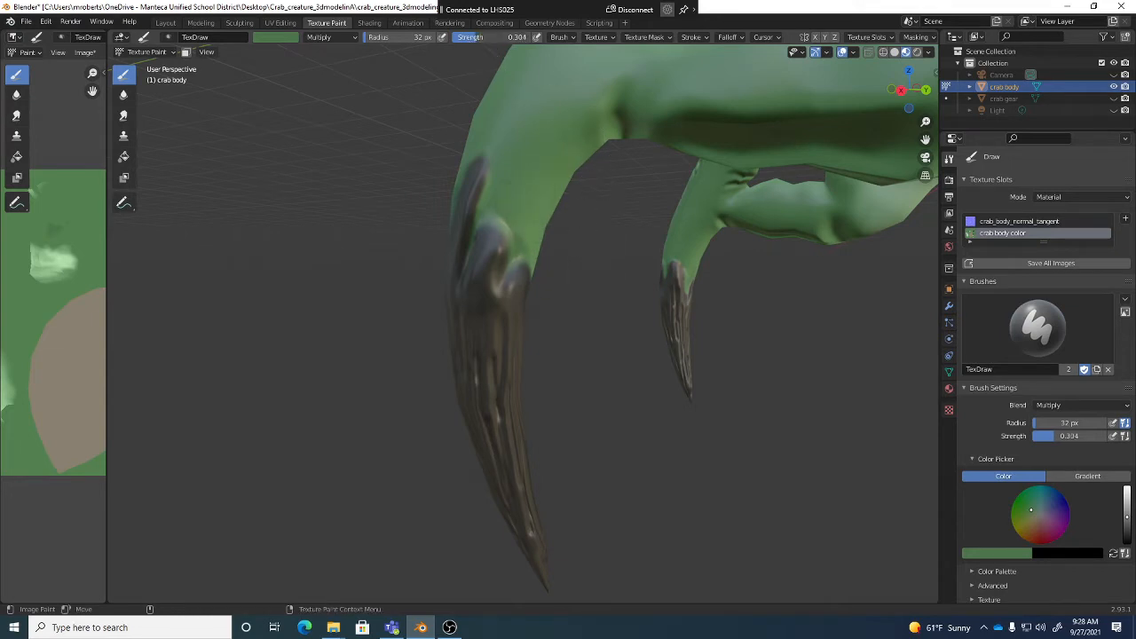
pyautogui.moveTo(509, 229)
pyautogui.mouseDown()
pyautogui.moveTo(485, 214)
pyautogui.moveTo(471, 223)
pyautogui.moveTo(509, 245)
pyautogui.mouseUp()
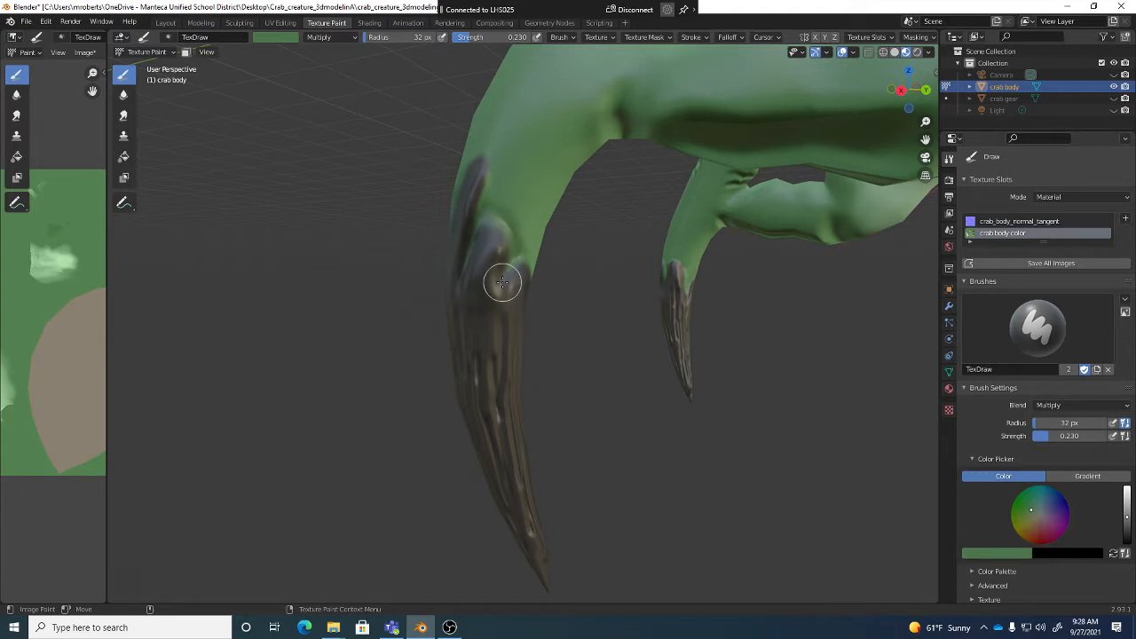
pyautogui.moveTo(500, 279)
pyautogui.mouseDown(button='middle')
pyautogui.moveTo(530, 274)
pyautogui.moveTo(507, 275)
pyautogui.moveTo(519, 275)
pyautogui.moveTo(495, 213)
pyautogui.mouseUp(button='middle')
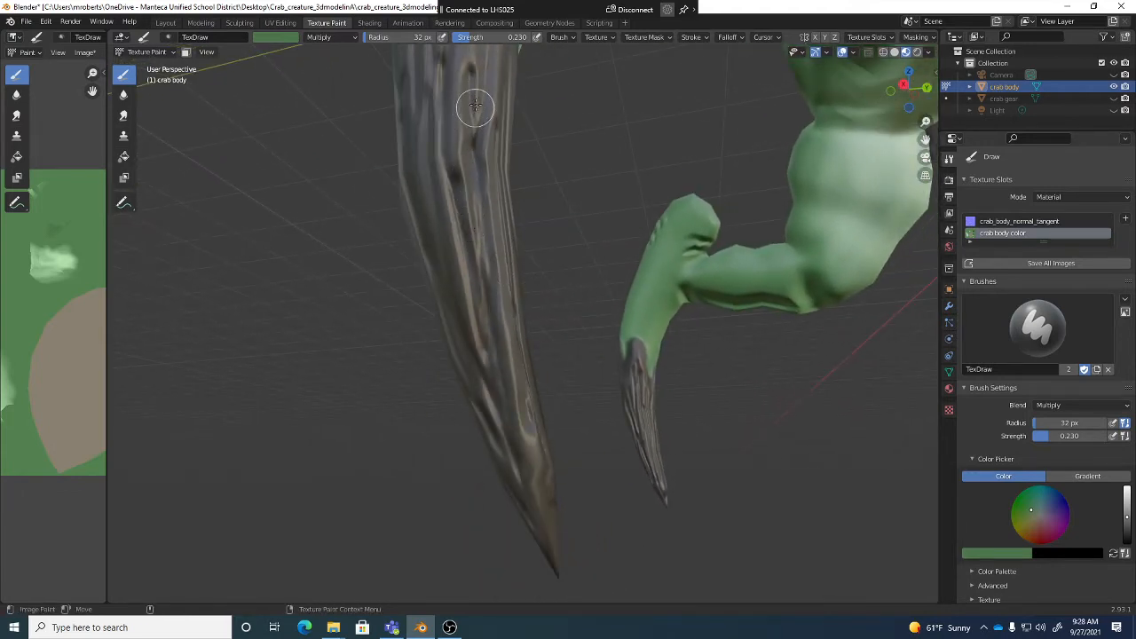
pyautogui.moveTo(480, 246)
pyautogui.mouseDown(button='middle')
pyautogui.moveTo(513, 230)
pyautogui.moveTo(445, 144)
pyautogui.mouseUp(button='middle')
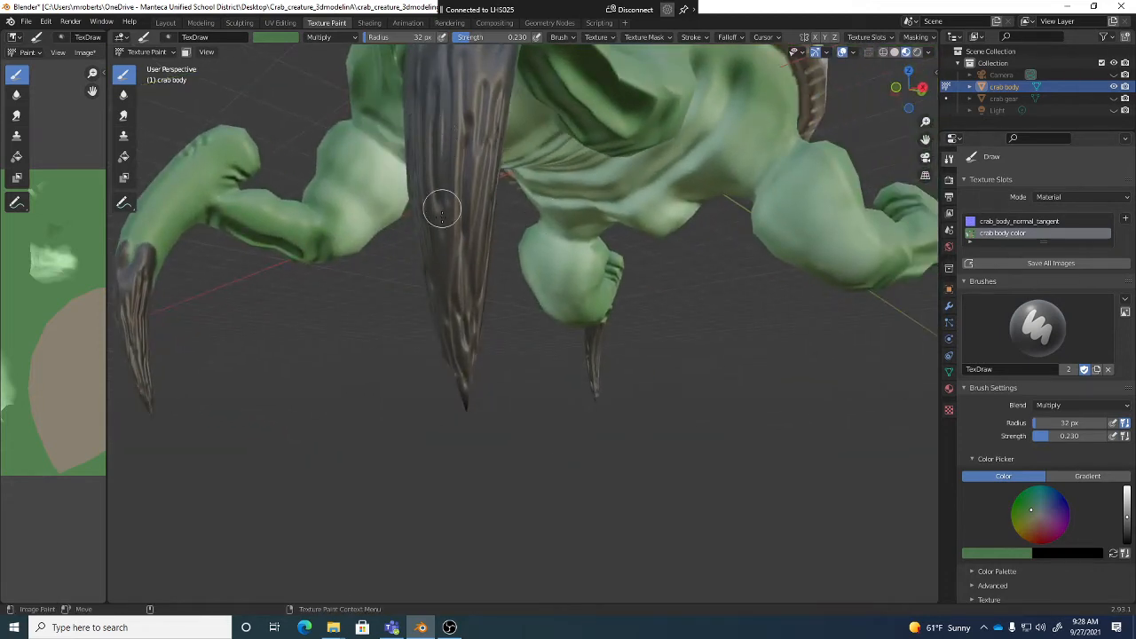
pyautogui.moveTo(449, 279)
pyautogui.mouseDown(button='middle')
pyautogui.moveTo(456, 295)
pyautogui.moveTo(454, 279)
pyautogui.mouseUp(button='middle')
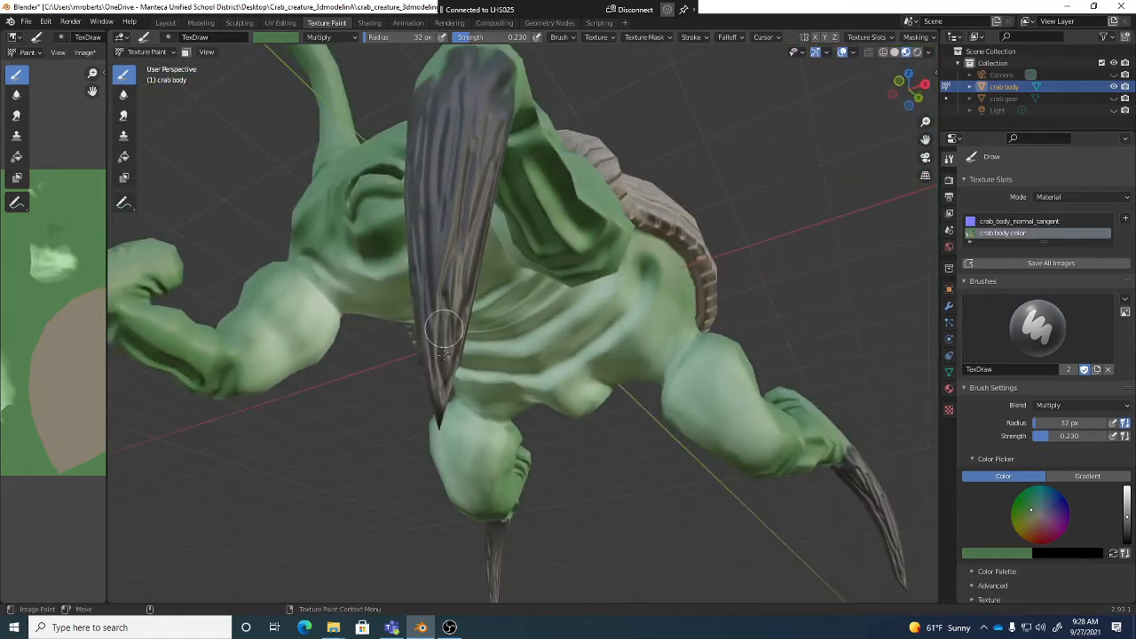
pyautogui.moveTo(446, 323); pyautogui.dragTo(456, 256, button='middle')
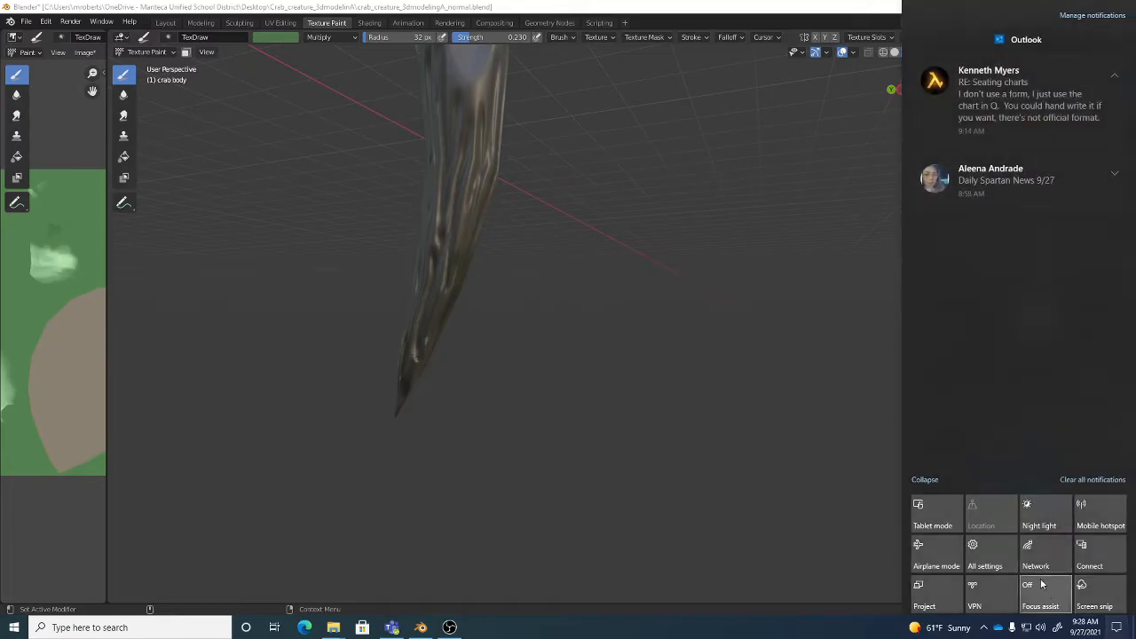
# - Connect the computer to the wireless display LHS025 and return to the painted model
pyautogui.click(1092, 555)
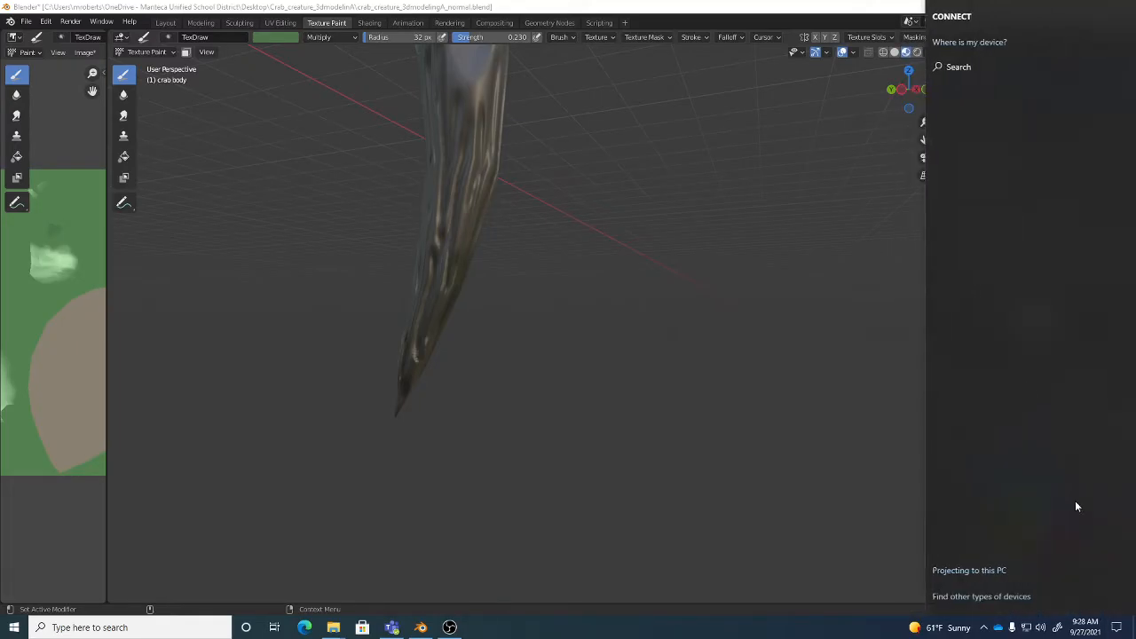
pyautogui.click(961, 147)
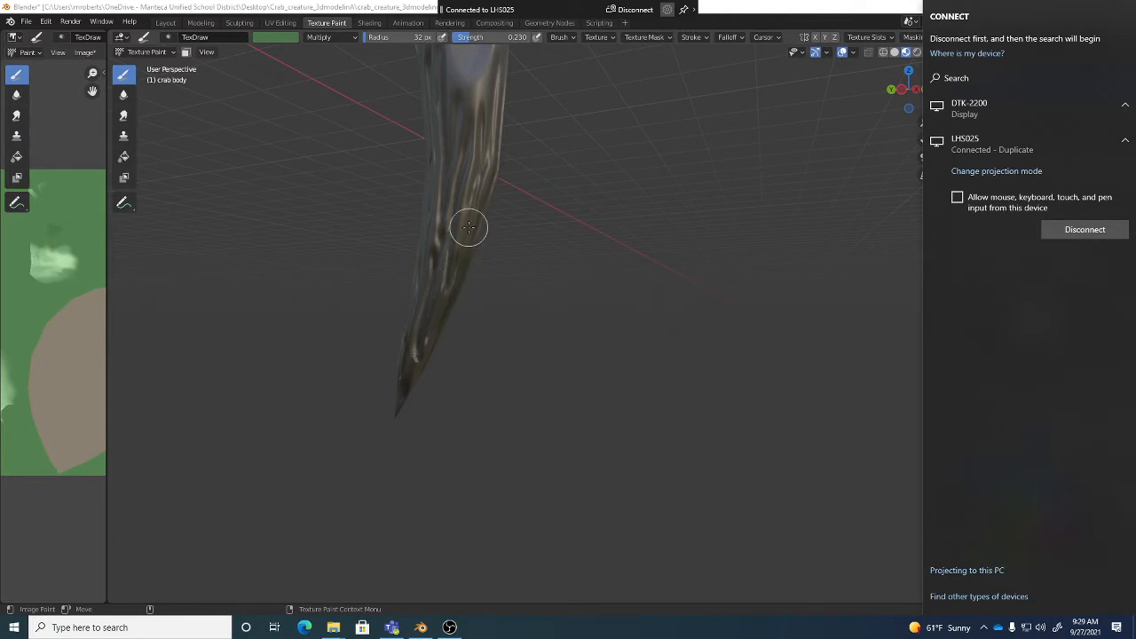
pyautogui.click(497, 282)
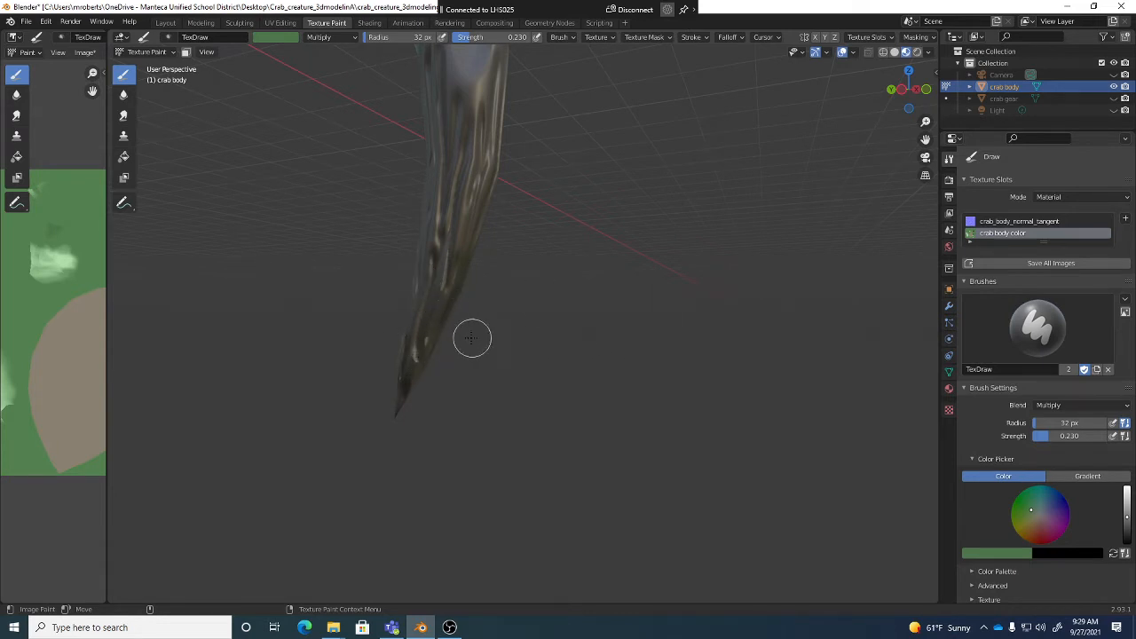
# - Switch the brush's blending mode to Color Dodge for lightening the front claw
pyautogui.moveTo(471, 337); pyautogui.dragTo(507, 286, button='middle')
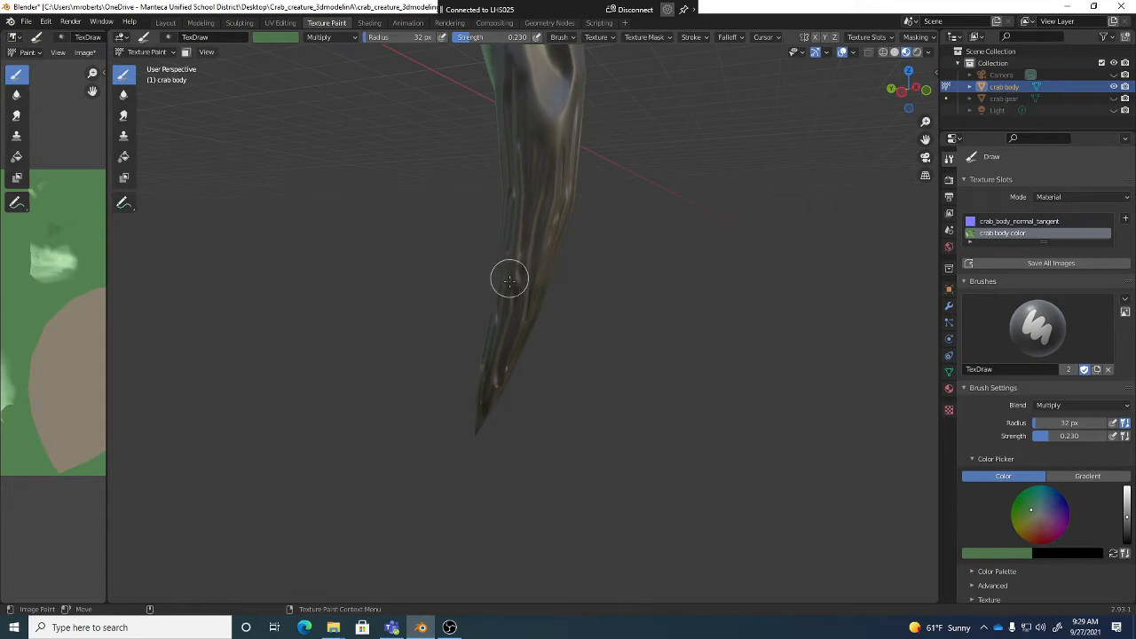
pyautogui.moveTo(595, 338); pyautogui.dragTo(576, 339, button='middle')
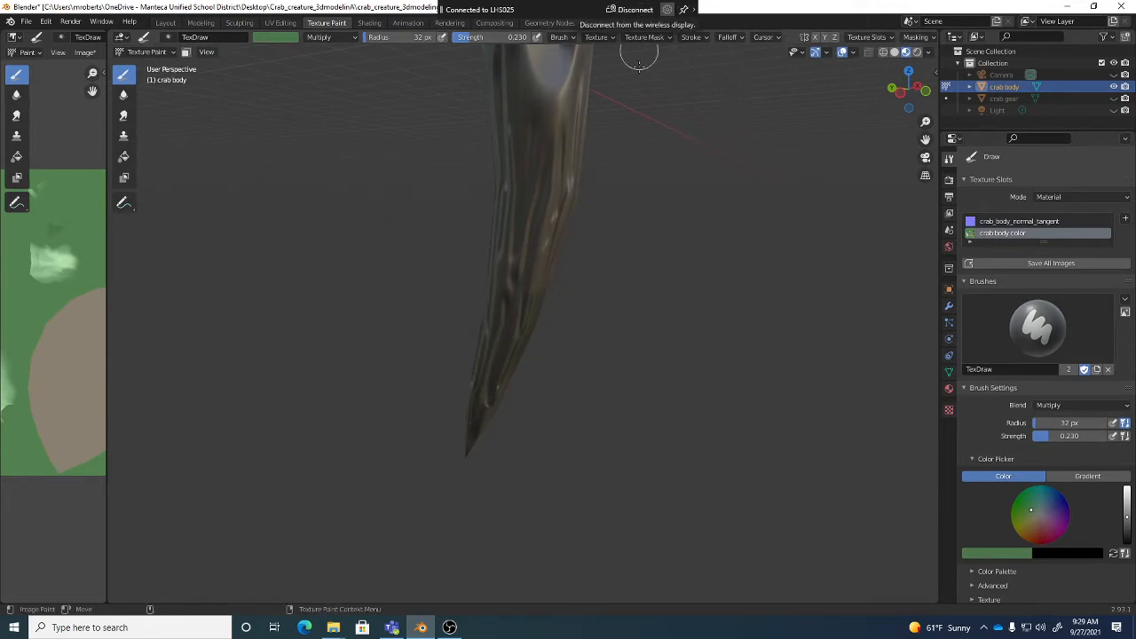
pyautogui.moveTo(545, 307); pyautogui.dragTo(560, 300, button='middle')
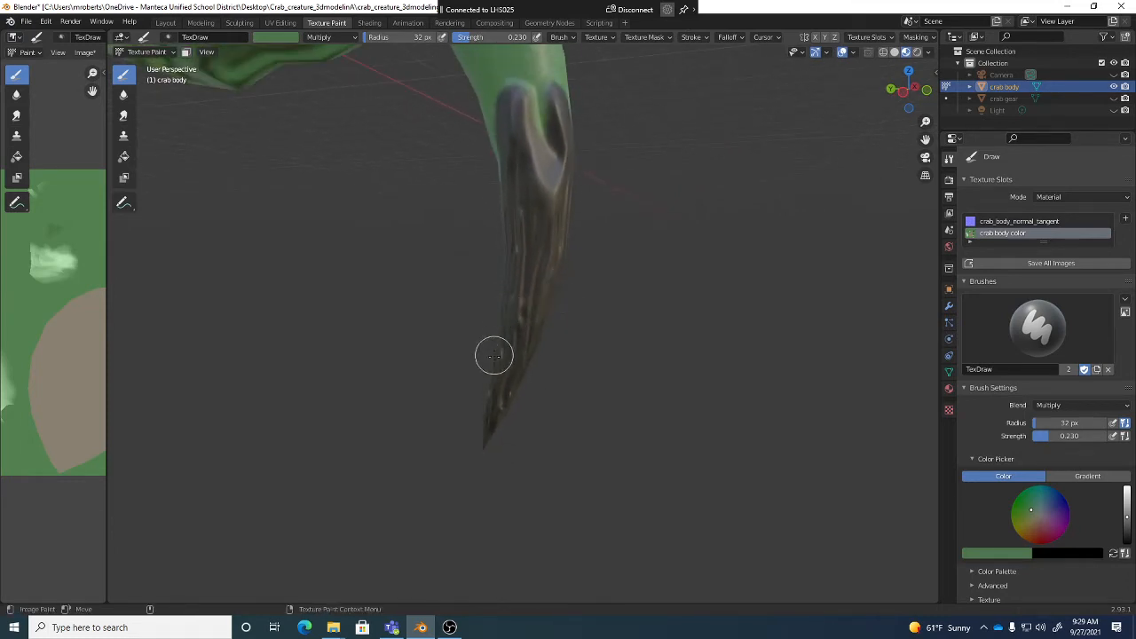
pyautogui.moveTo(492, 361)
pyautogui.mouseDown(button='middle')
pyautogui.moveTo(497, 321)
pyautogui.moveTo(569, 334)
pyautogui.moveTo(444, 330)
pyautogui.moveTo(502, 333)
pyautogui.mouseUp(button='middle')
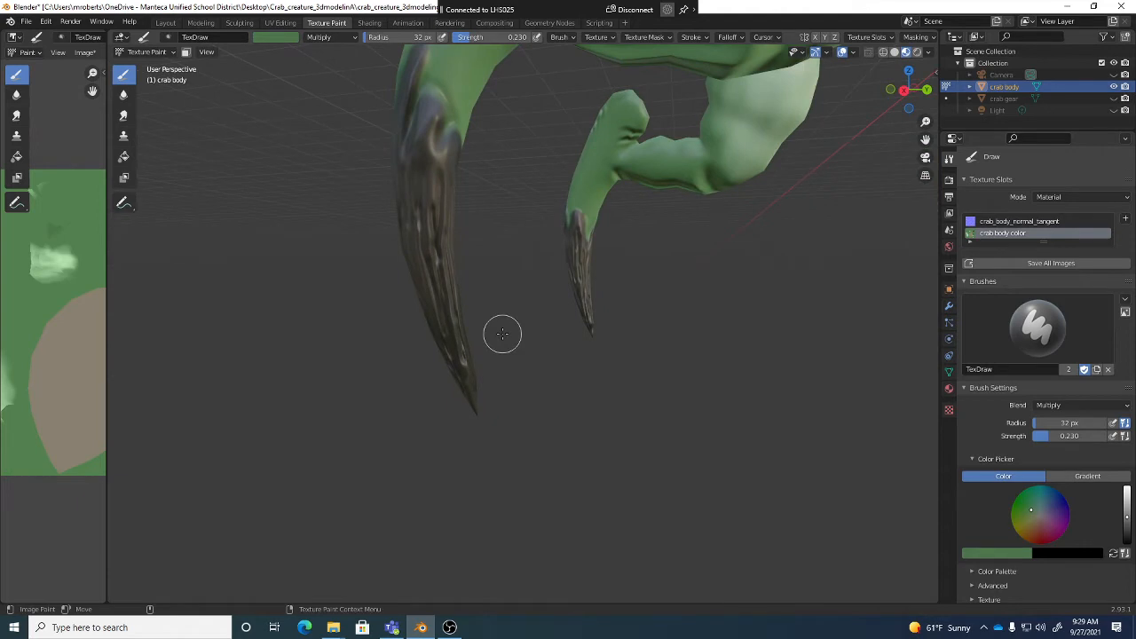
pyautogui.moveTo(426, 325); pyautogui.dragTo(431, 218, button='middle')
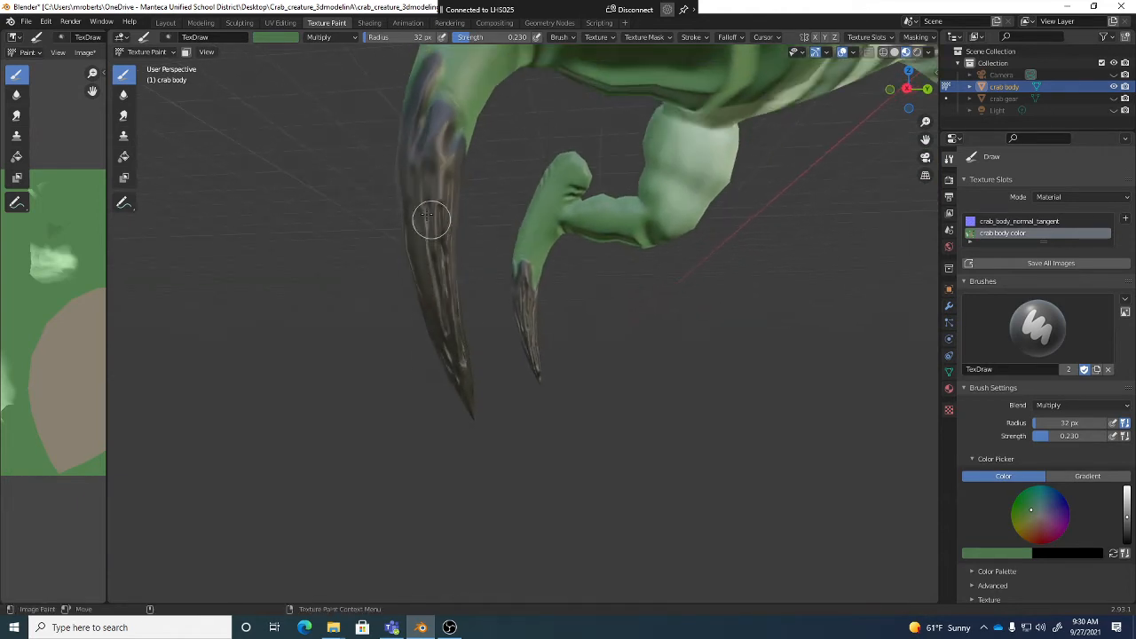
pyautogui.click(352, 38)
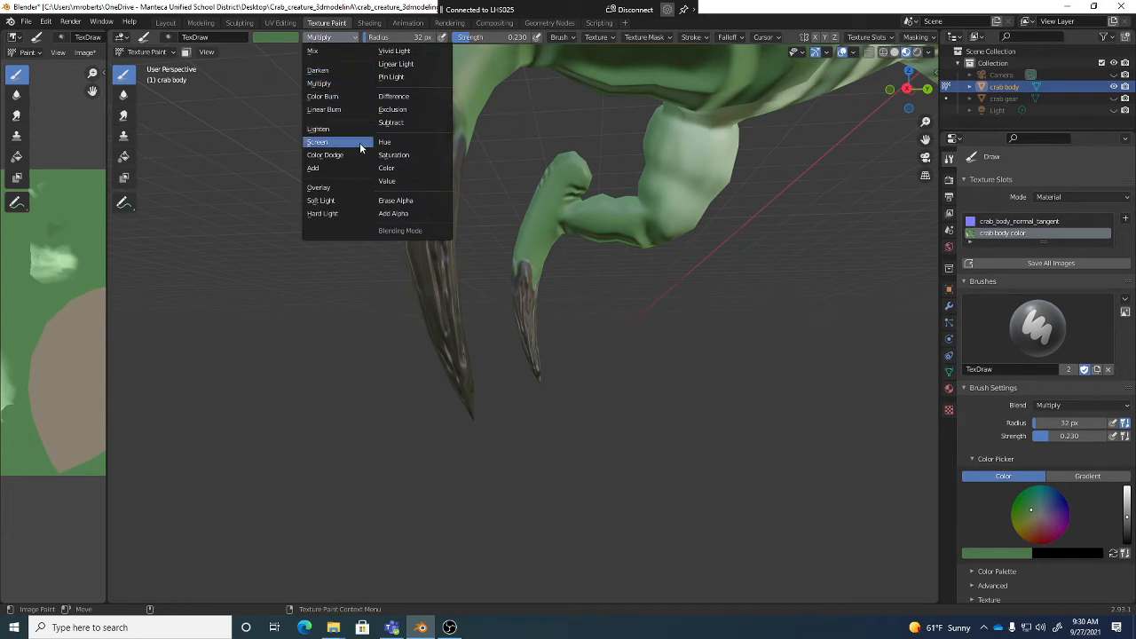
pyautogui.moveTo(347, 154); pyautogui.dragTo(464, 175, button='middle')
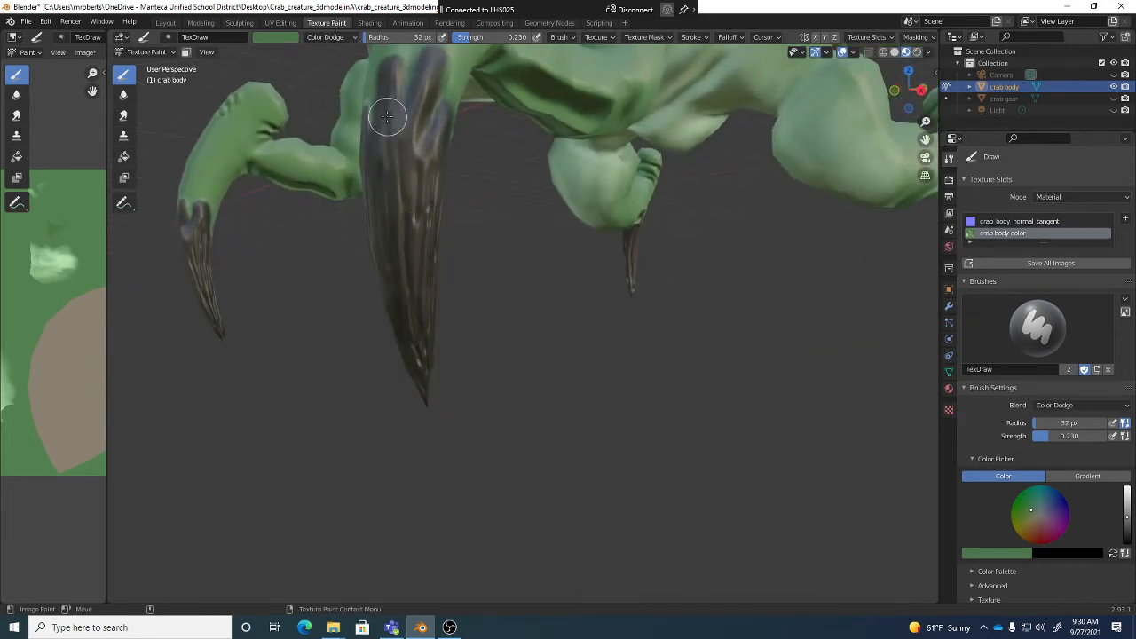
# - Change the brush color to a neutral grey and lighten the middle of the front claw with Color Dodge
pyautogui.moveTo(401, 233); pyautogui.dragTo(396, 165, button='middle')
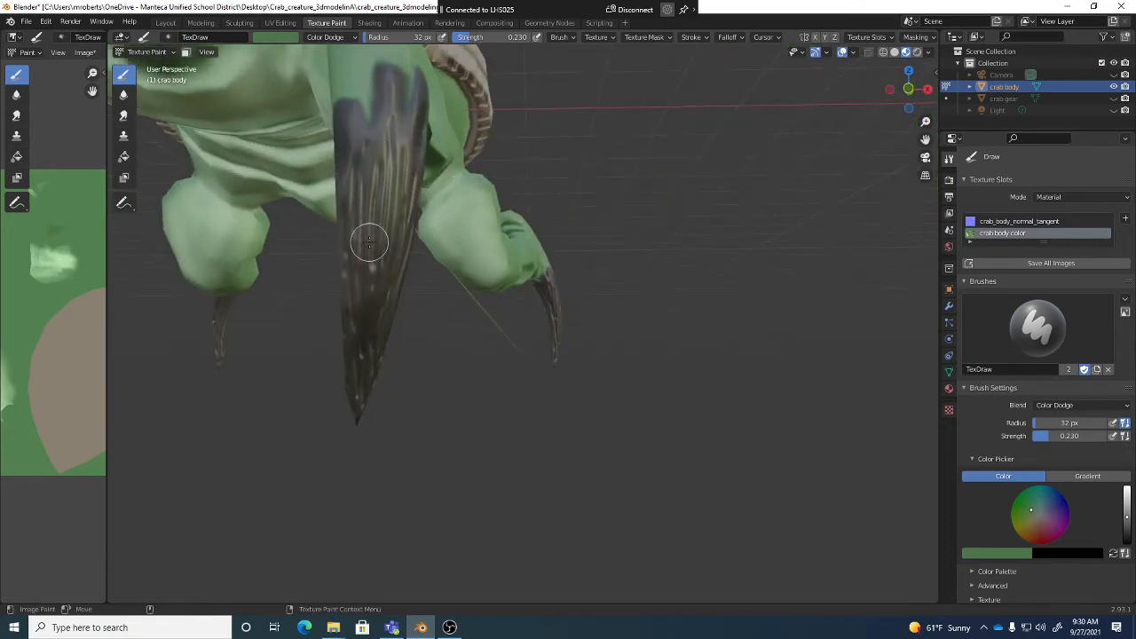
pyautogui.moveTo(369, 242); pyautogui.dragTo(298, 69, button='middle')
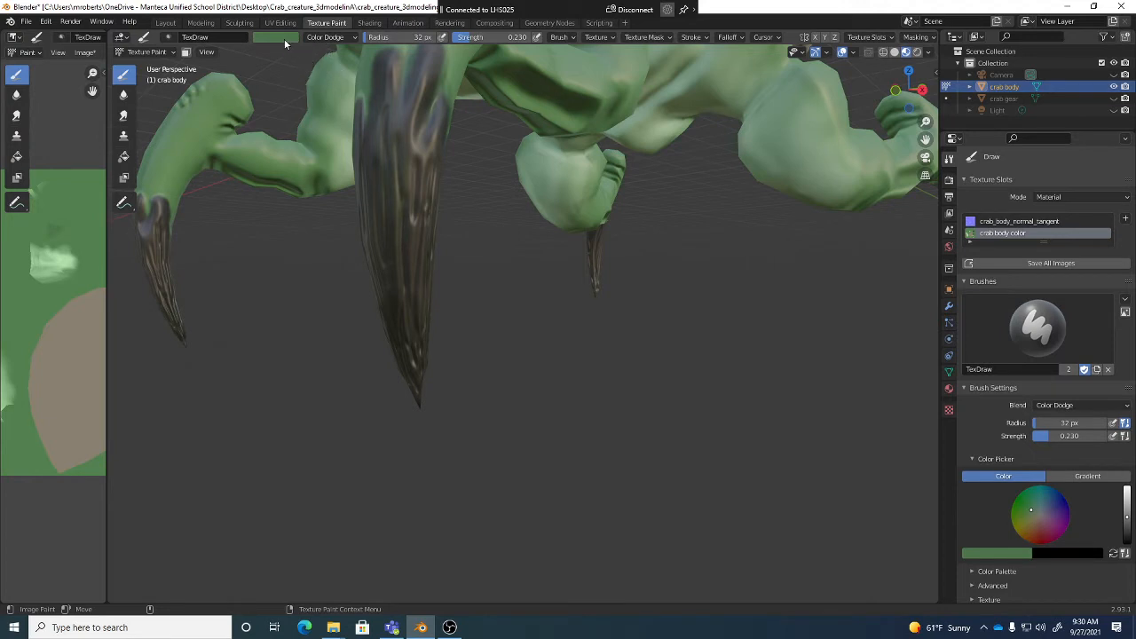
pyautogui.click(282, 38)
pyautogui.click(305, 91)
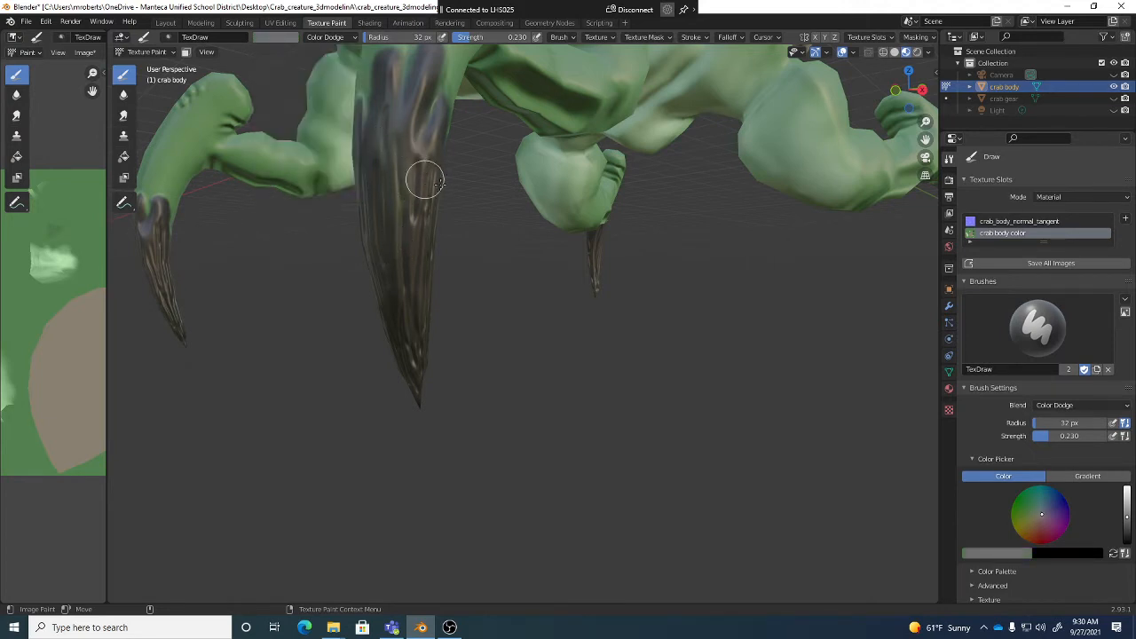
pyautogui.moveTo(425, 180); pyautogui.dragTo(371, 211, button='middle')
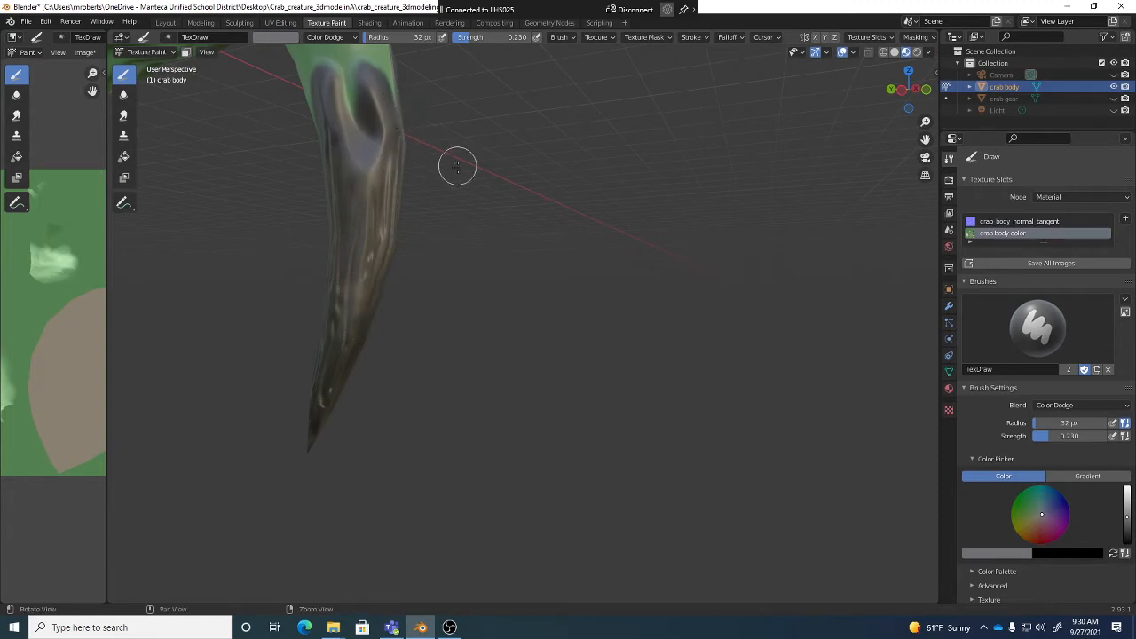
pyautogui.moveTo(456, 165); pyautogui.dragTo(368, 175, button='middle')
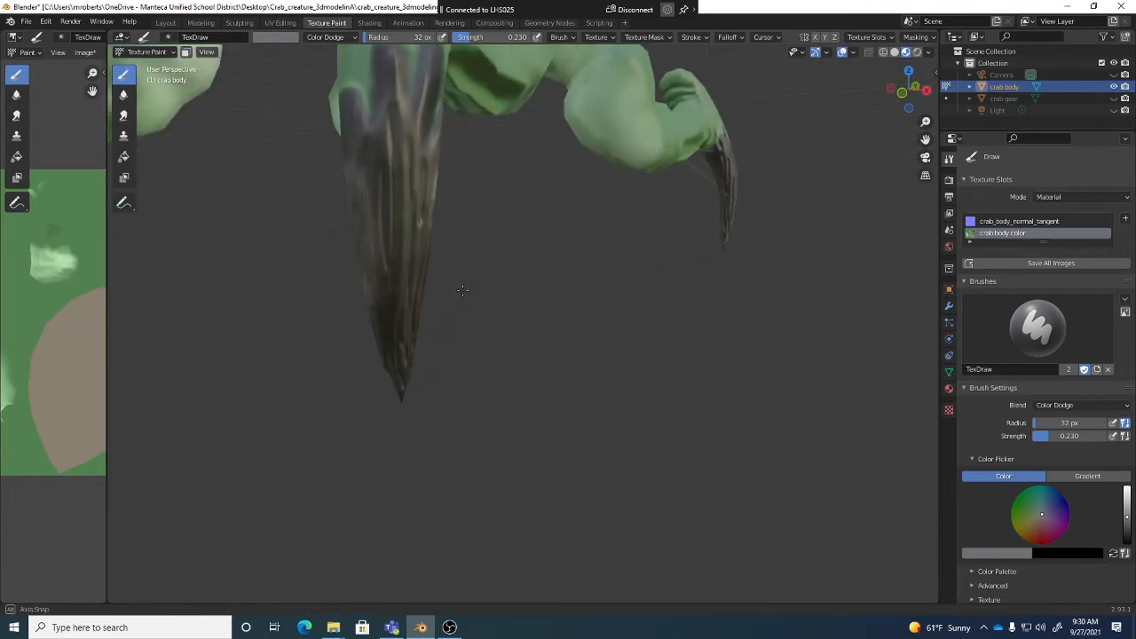
# - Switch the brush's blending mode to Multiply for darkening the rear claw
pyautogui.scroll(-6, 400, 360)
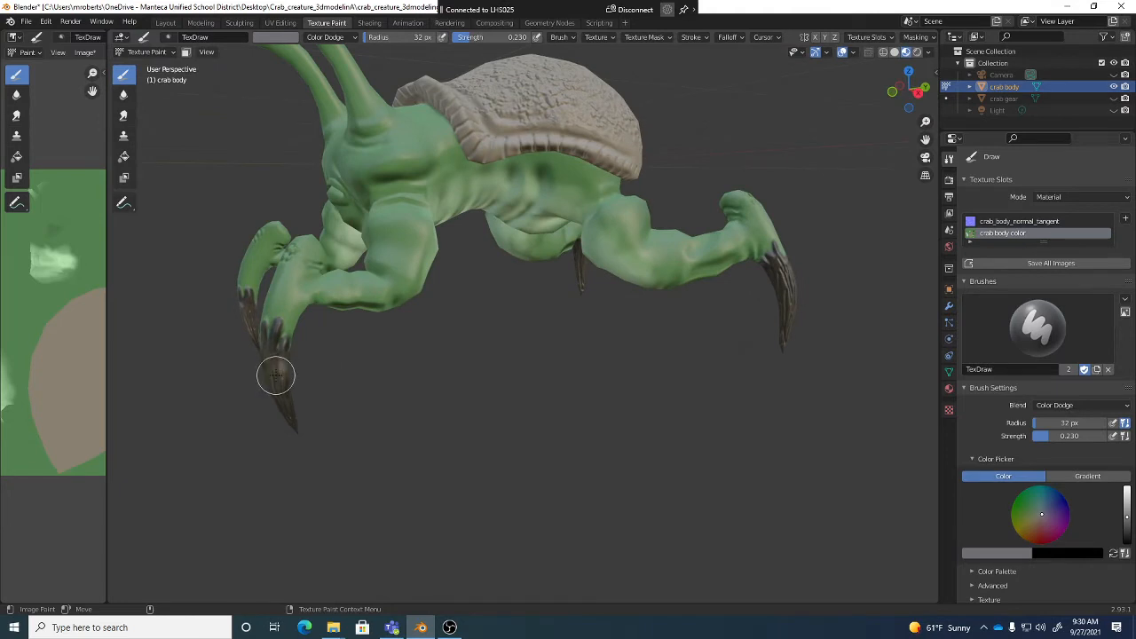
pyautogui.keyDown('shift'); pyautogui.moveTo(628, 385); pyautogui.dragTo(578, 385, button='middle'); pyautogui.keyUp('shift')
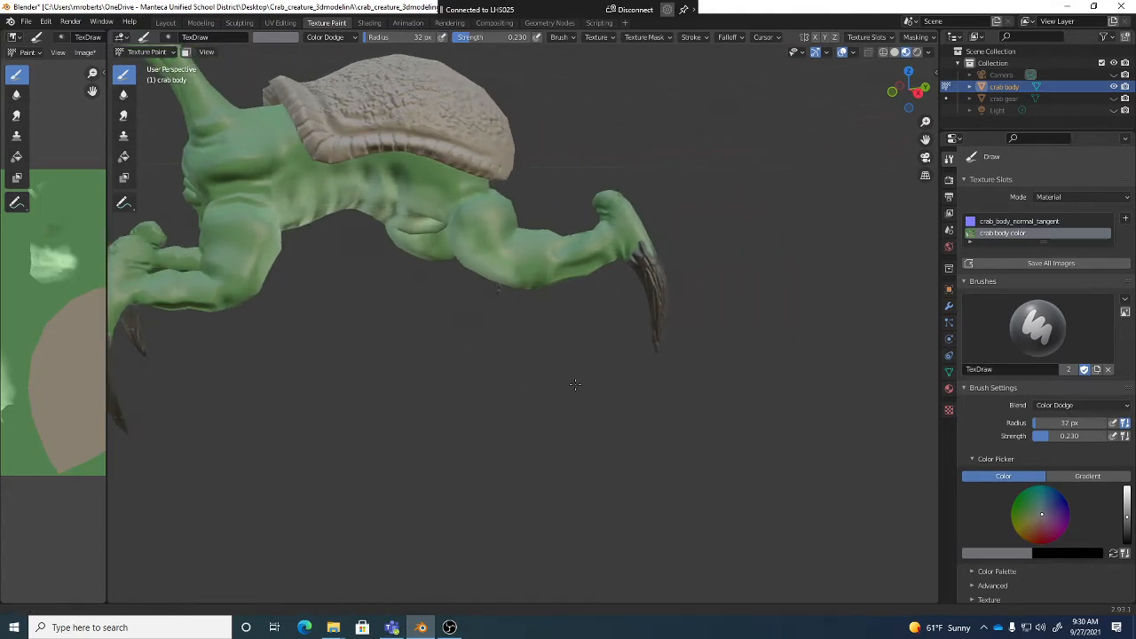
pyautogui.moveTo(701, 362); pyautogui.dragTo(642, 340, button='middle')
pyautogui.scroll(8, 641, 337)
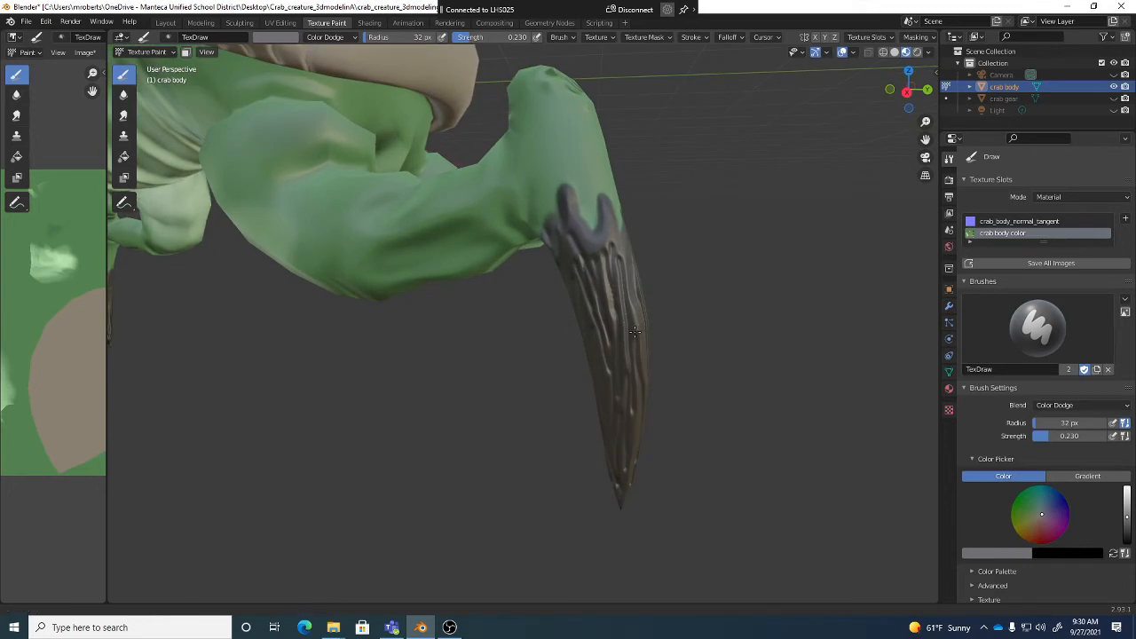
pyautogui.moveTo(639, 330); pyautogui.dragTo(634, 329, button='middle')
pyautogui.click(337, 39)
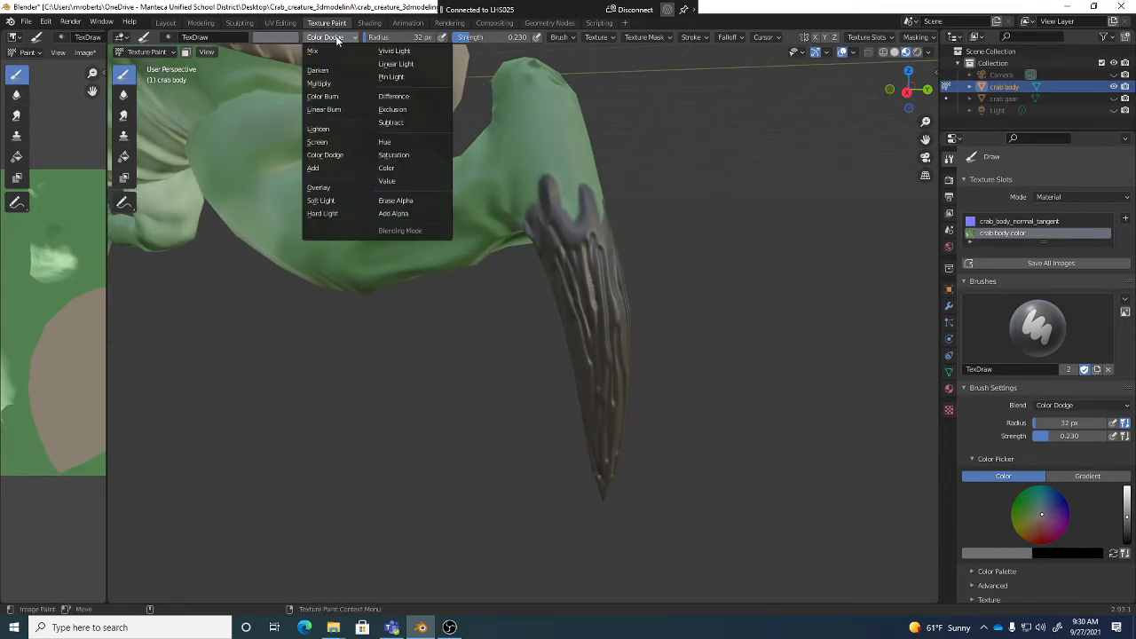
pyautogui.click(338, 83)
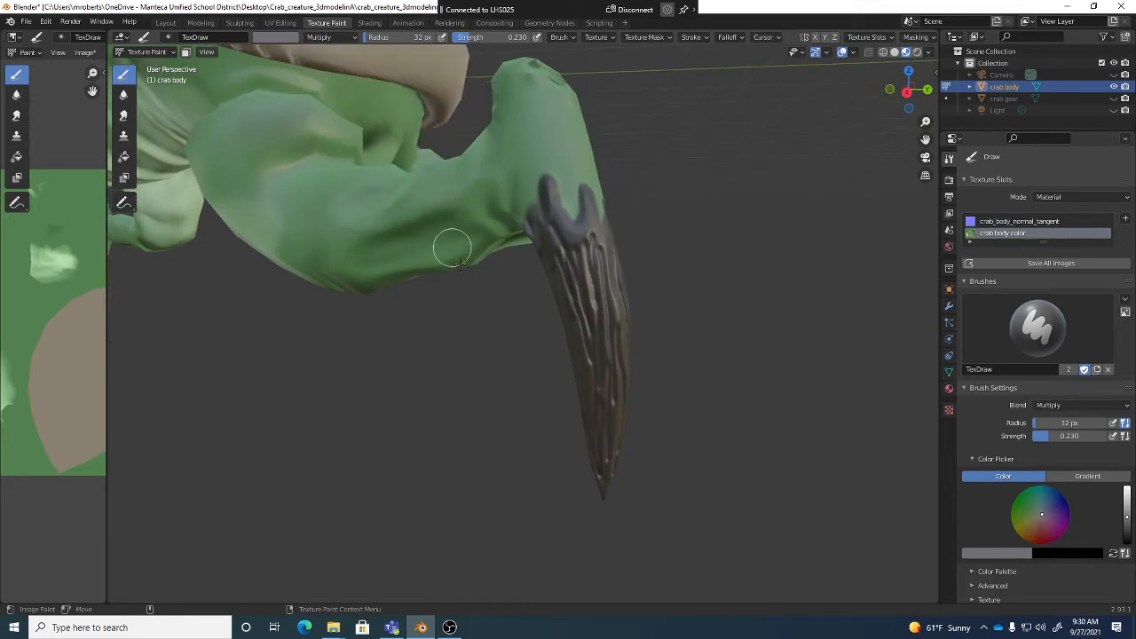
# - Darken the rear claw on all sides from its base down to the tip with the Multiply brush
pyautogui.moveTo(625, 369); pyautogui.dragTo(592, 364, button='middle')
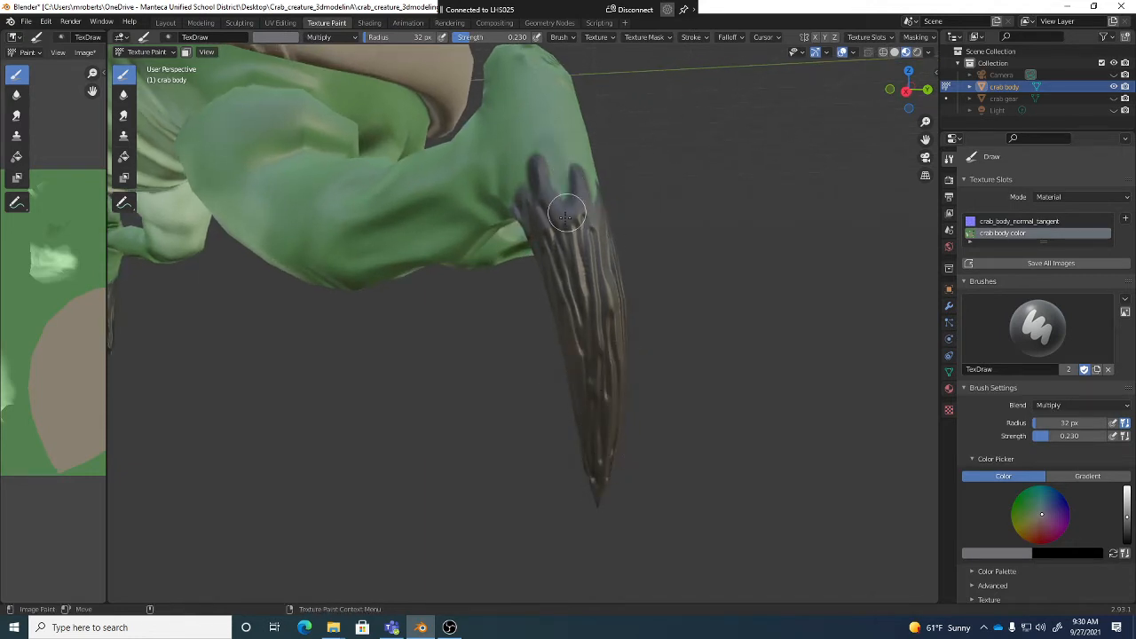
pyautogui.moveTo(565, 214); pyautogui.dragTo(448, 187, button='middle')
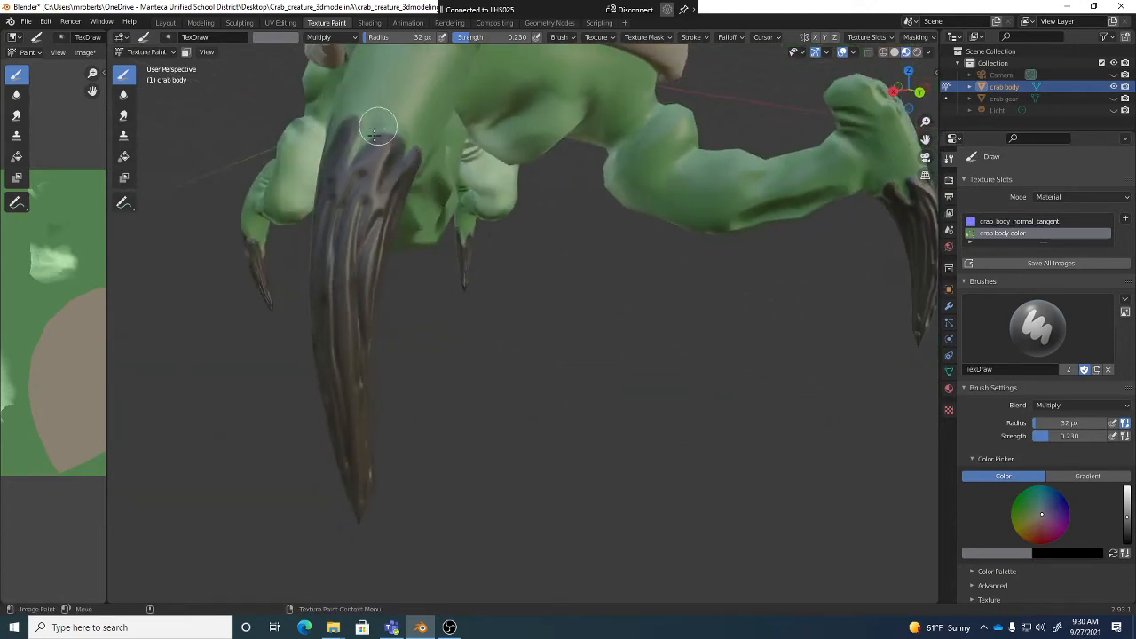
pyautogui.moveTo(360, 106); pyautogui.dragTo(382, 54, button='middle')
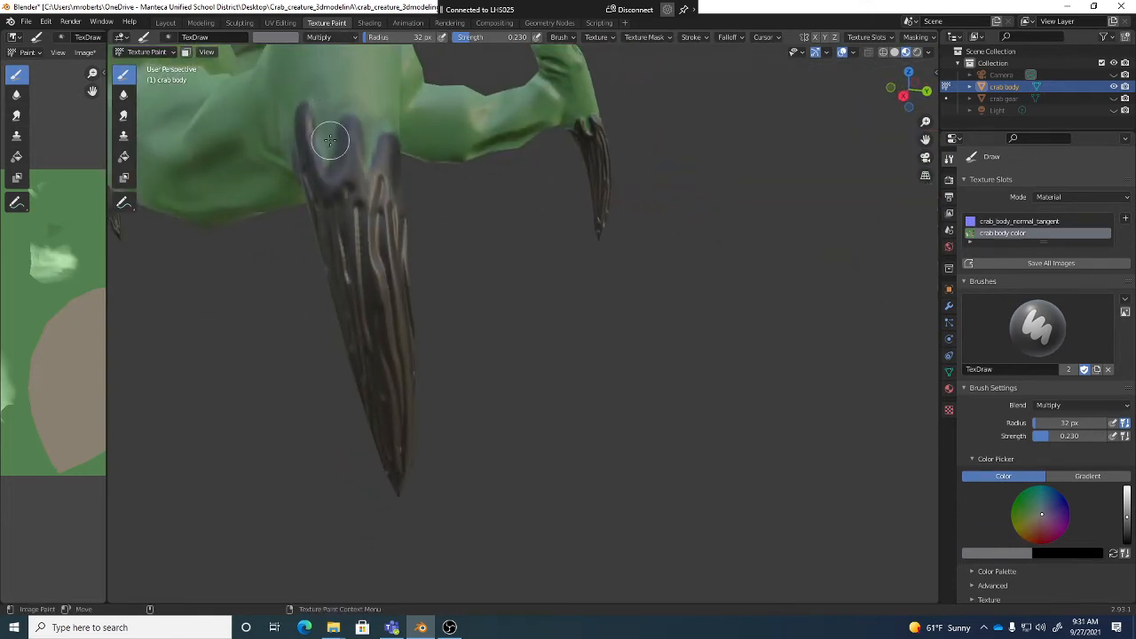
pyautogui.moveTo(335, 258); pyautogui.dragTo(385, 386, button='middle')
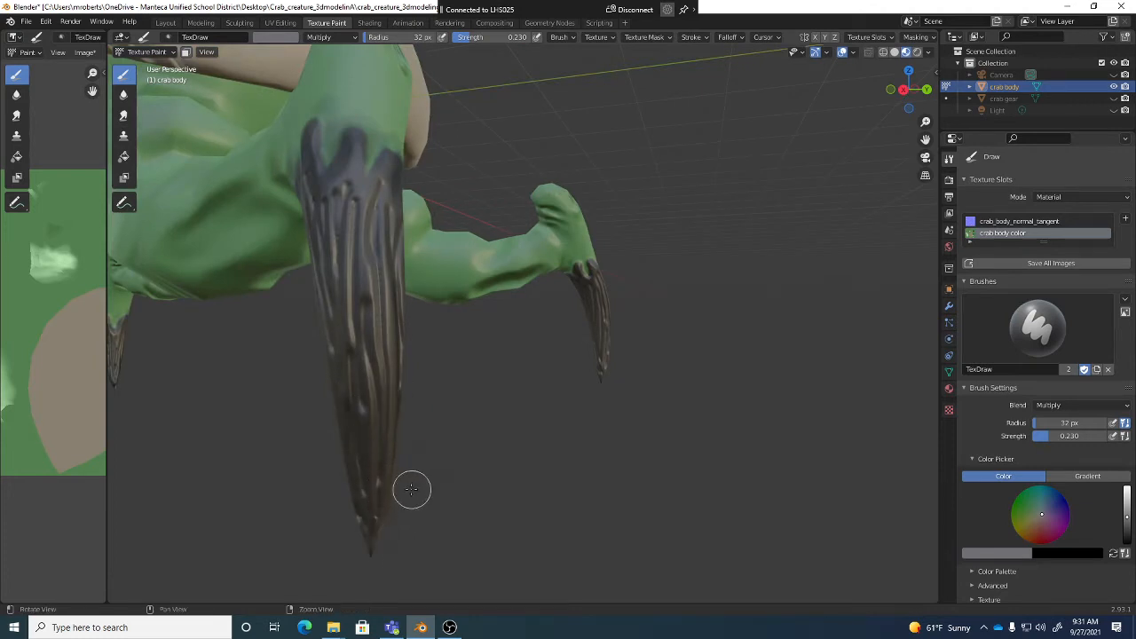
pyautogui.moveTo(414, 487); pyautogui.dragTo(364, 456, button='middle')
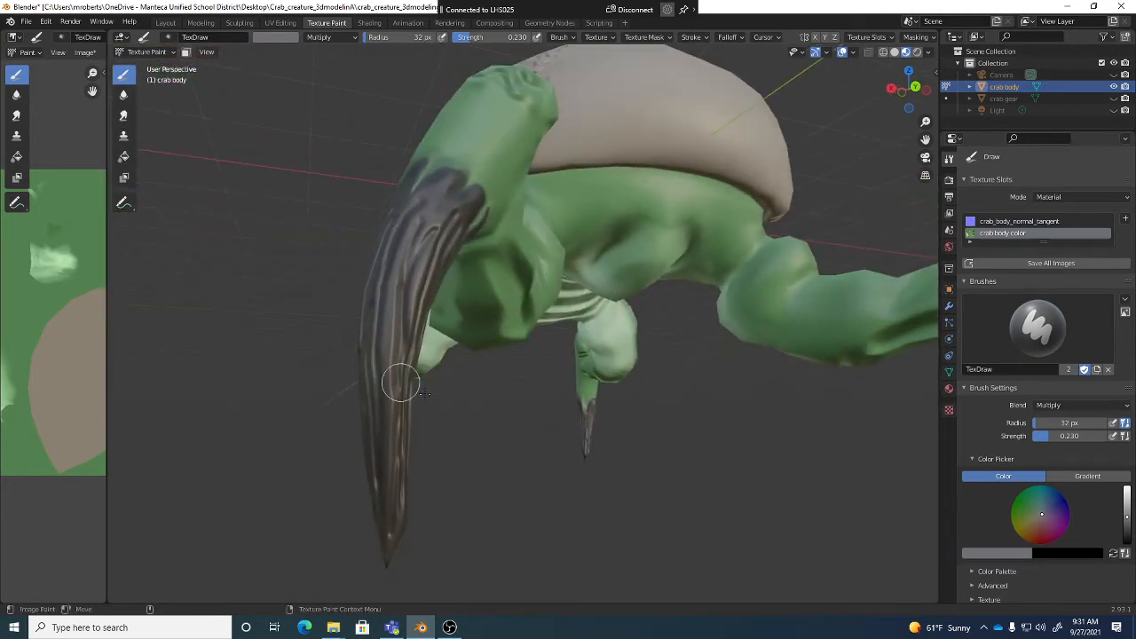
pyautogui.moveTo(402, 384)
pyautogui.mouseDown(button='middle')
pyautogui.moveTo(370, 411)
pyautogui.moveTo(427, 409)
pyautogui.moveTo(418, 427)
pyautogui.moveTo(453, 409)
pyautogui.moveTo(411, 408)
pyautogui.mouseUp(button='middle')
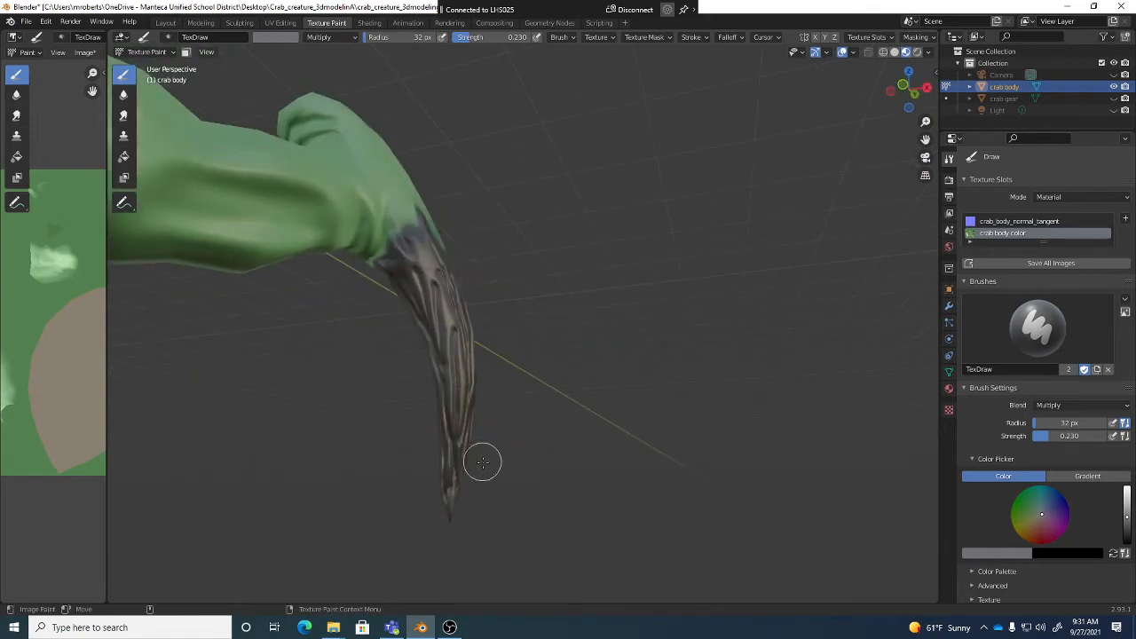
pyautogui.moveTo(482, 462); pyautogui.dragTo(453, 486, button='middle')
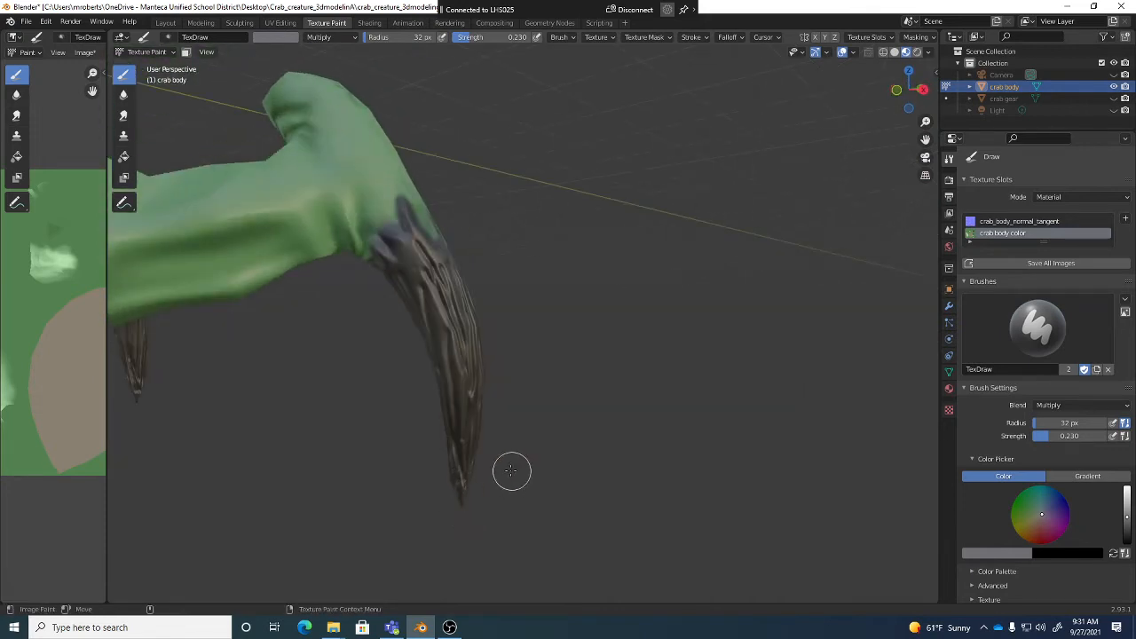
pyautogui.moveTo(522, 425); pyautogui.dragTo(531, 408, button='middle')
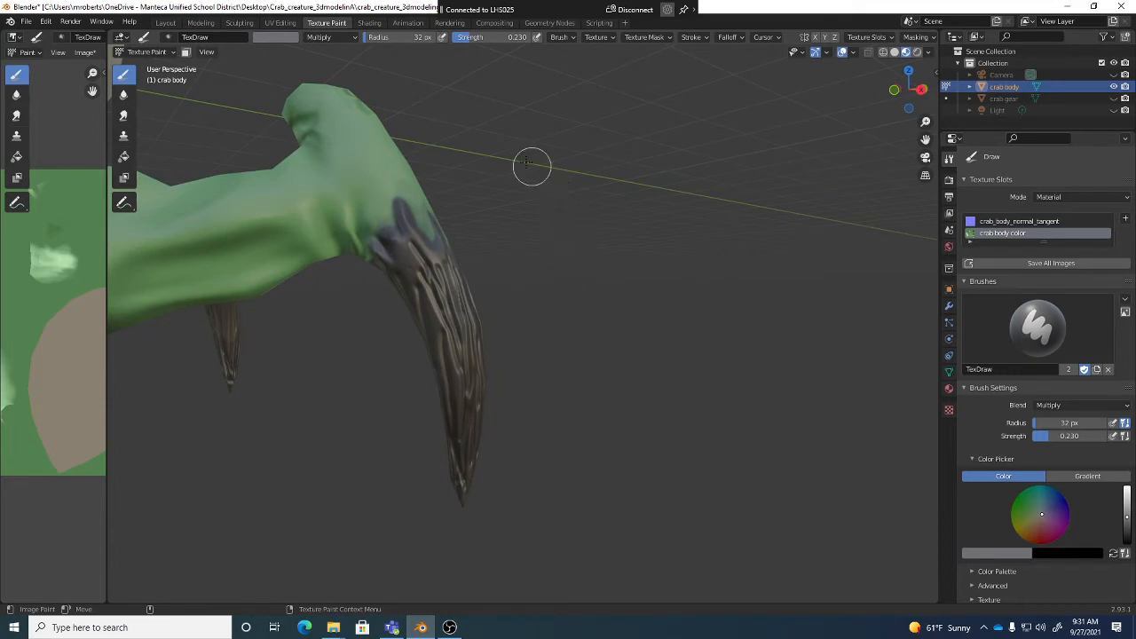
# - Set the brush's blending mode to Color Dodge and lighten the middle of the rear claw on all sides
pyautogui.click(346, 39)
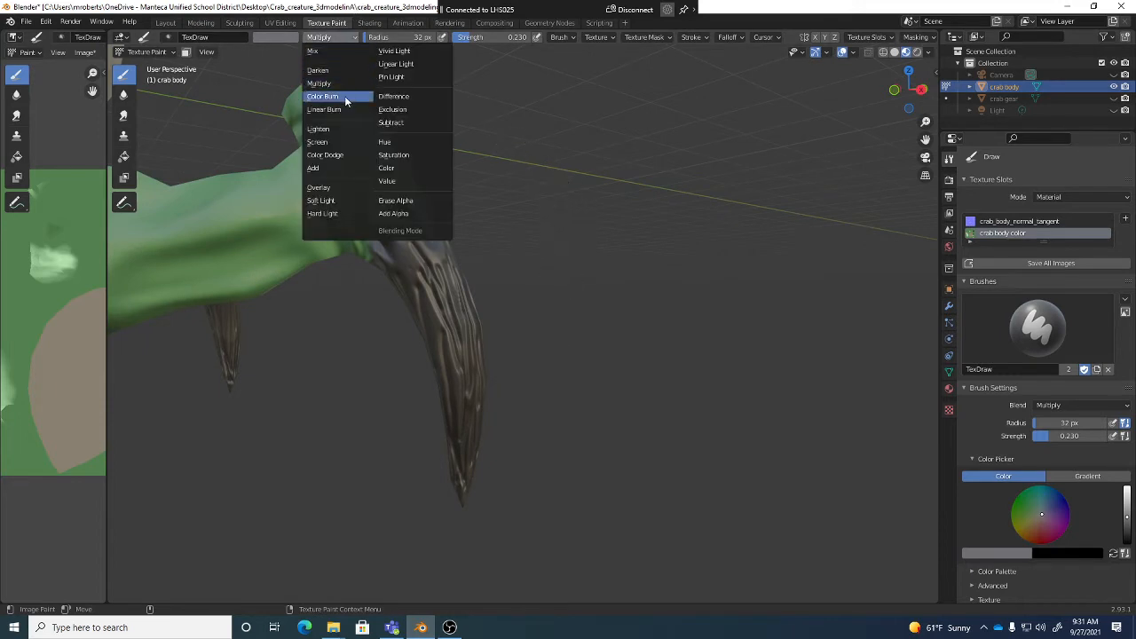
pyautogui.click(337, 155)
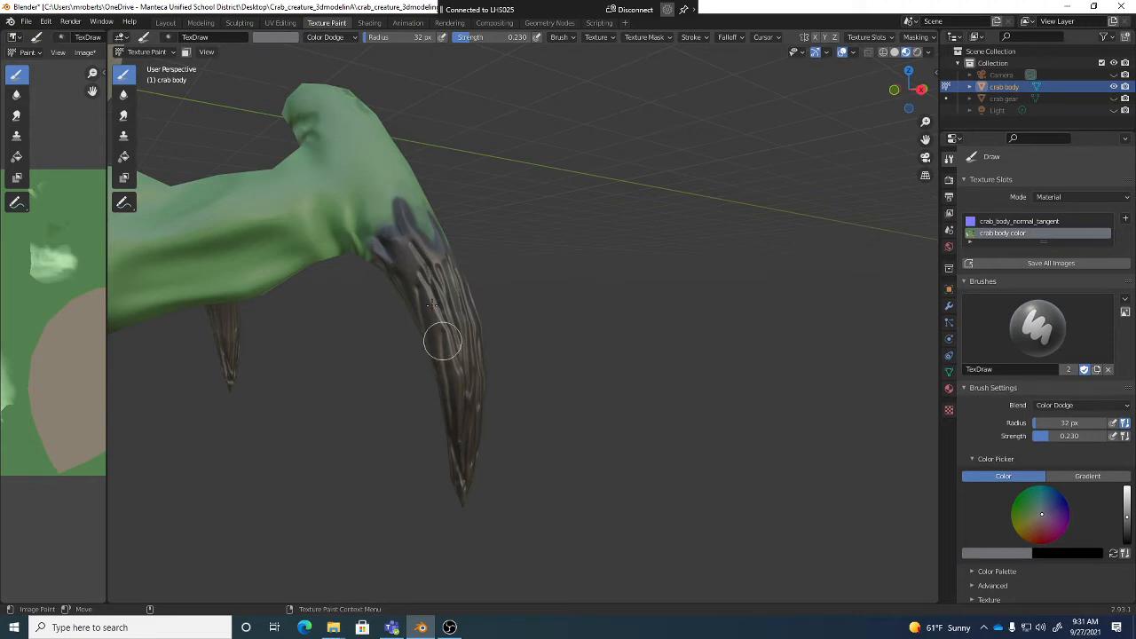
pyautogui.moveTo(451, 355); pyautogui.dragTo(479, 275, button='middle')
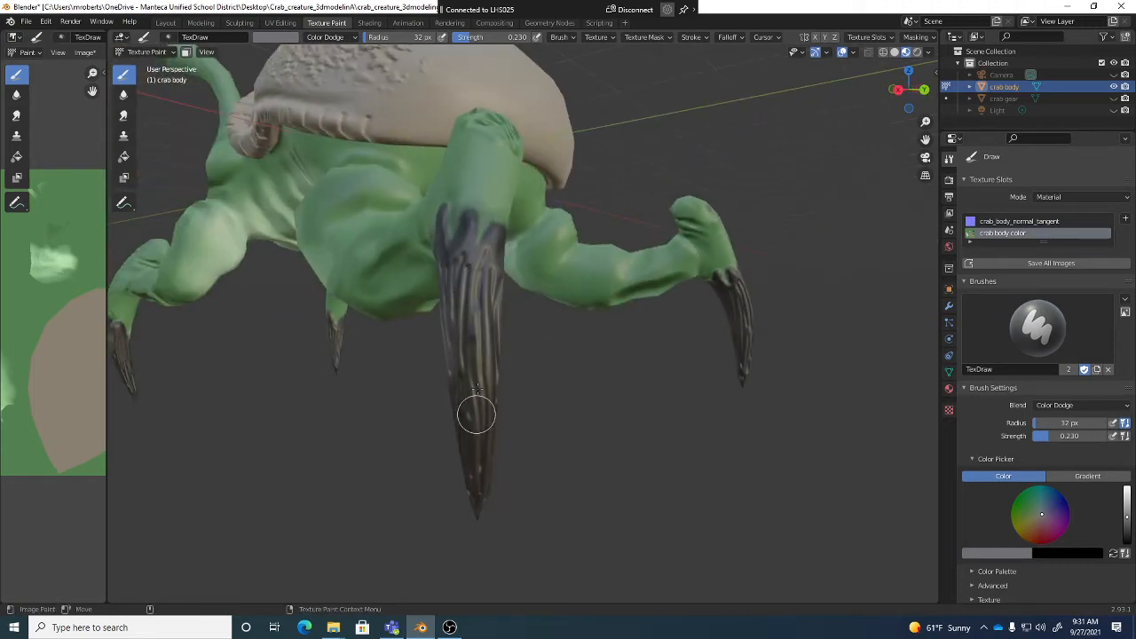
pyautogui.moveTo(475, 384); pyautogui.dragTo(472, 71, button='middle')
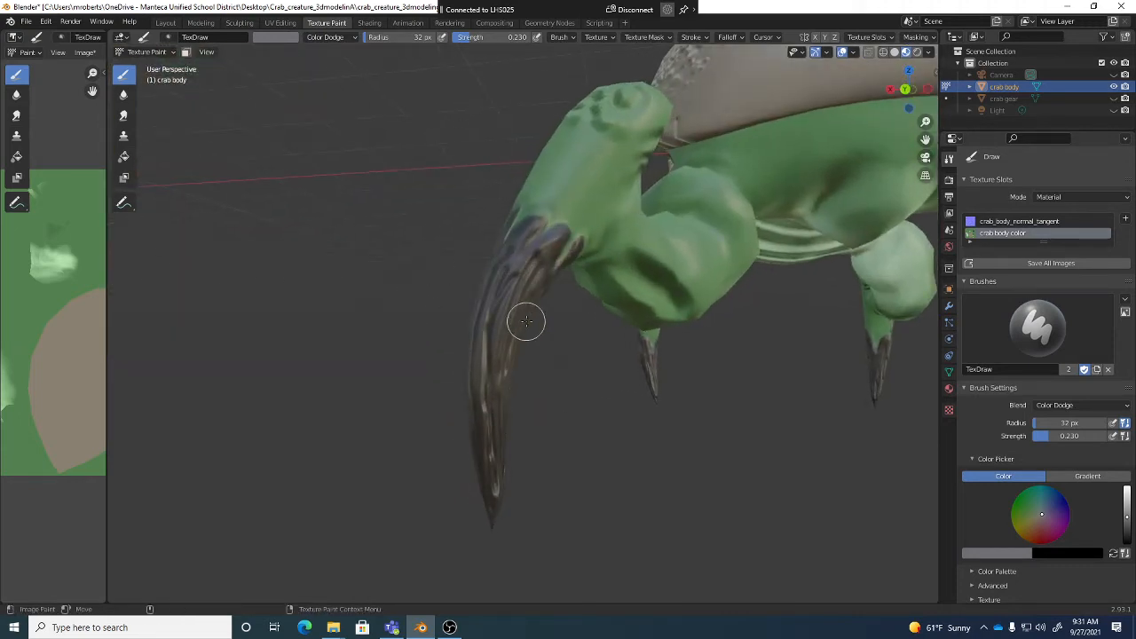
pyautogui.moveTo(493, 404); pyautogui.dragTo(516, 306)
pyautogui.moveTo(586, 277); pyautogui.dragTo(537, 281, button='middle')
pyautogui.moveTo(528, 397); pyautogui.dragTo(564, 294)
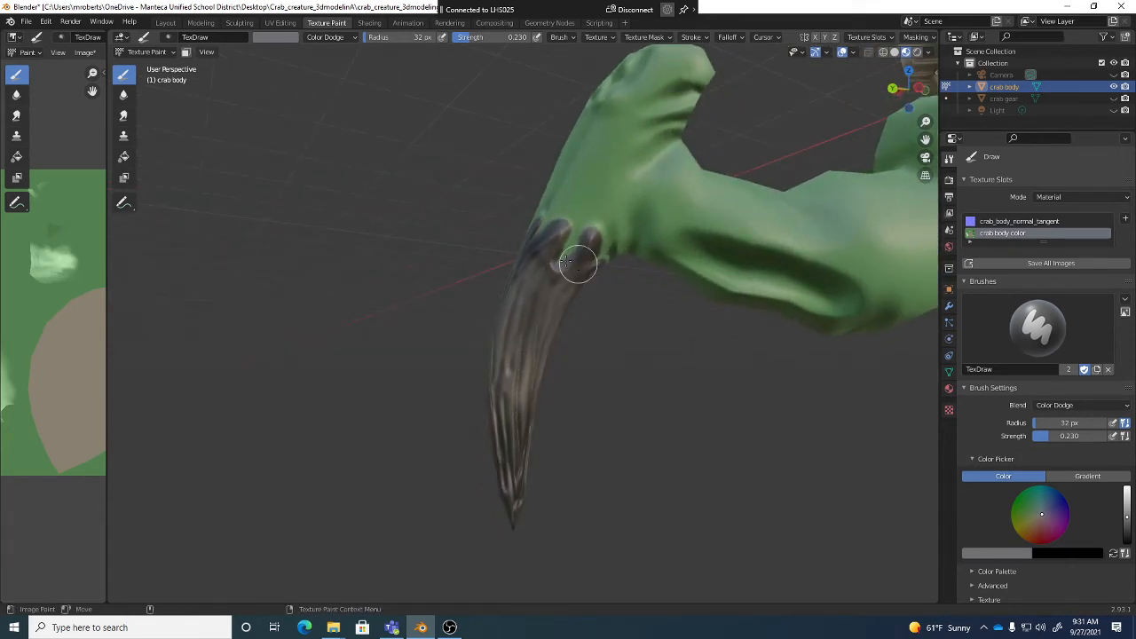
pyautogui.moveTo(489, 413); pyautogui.dragTo(481, 302, button='middle')
# - Change the brush color from grey to a muted, medium-bright green for lightening the creature's underside
pyautogui.moveTo(471, 238); pyautogui.dragTo(590, 306, button='middle')
pyautogui.keyDown('alt'); pyautogui.moveTo(590, 305); pyautogui.dragTo(611, 287); pyautogui.keyUp('alt')
pyautogui.moveTo(610, 285); pyautogui.dragTo(537, 301, button='middle')
pyautogui.scroll(3, 537, 301)
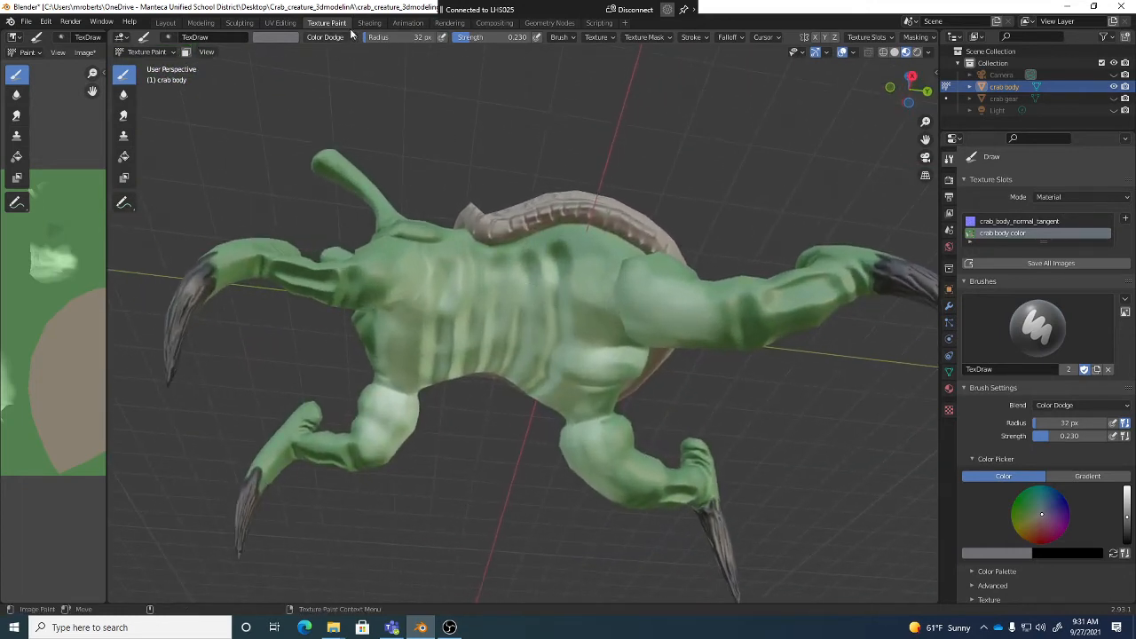
pyautogui.click(293, 37)
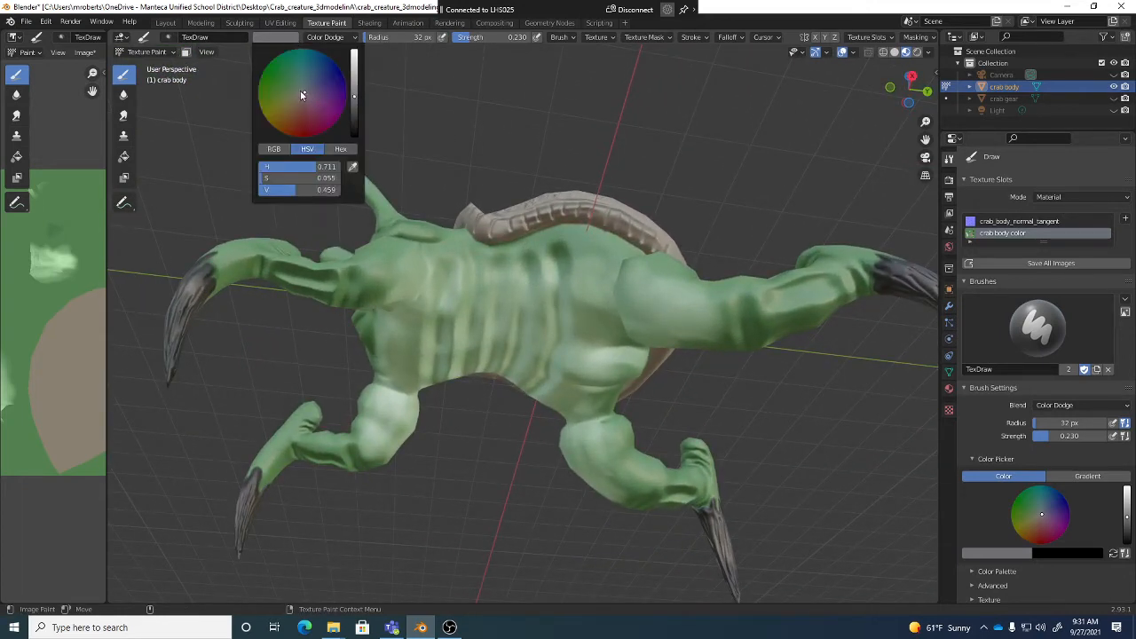
pyautogui.click(290, 90)
pyautogui.click(353, 86)
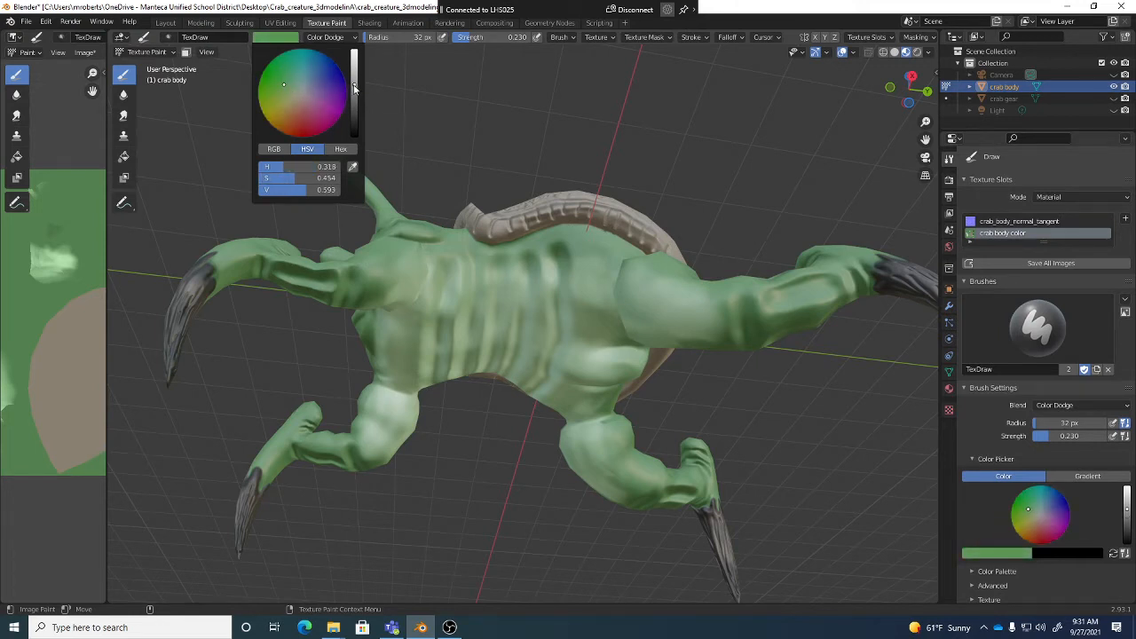
pyautogui.moveTo(354, 86); pyautogui.dragTo(357, 64)
pyautogui.click(288, 89)
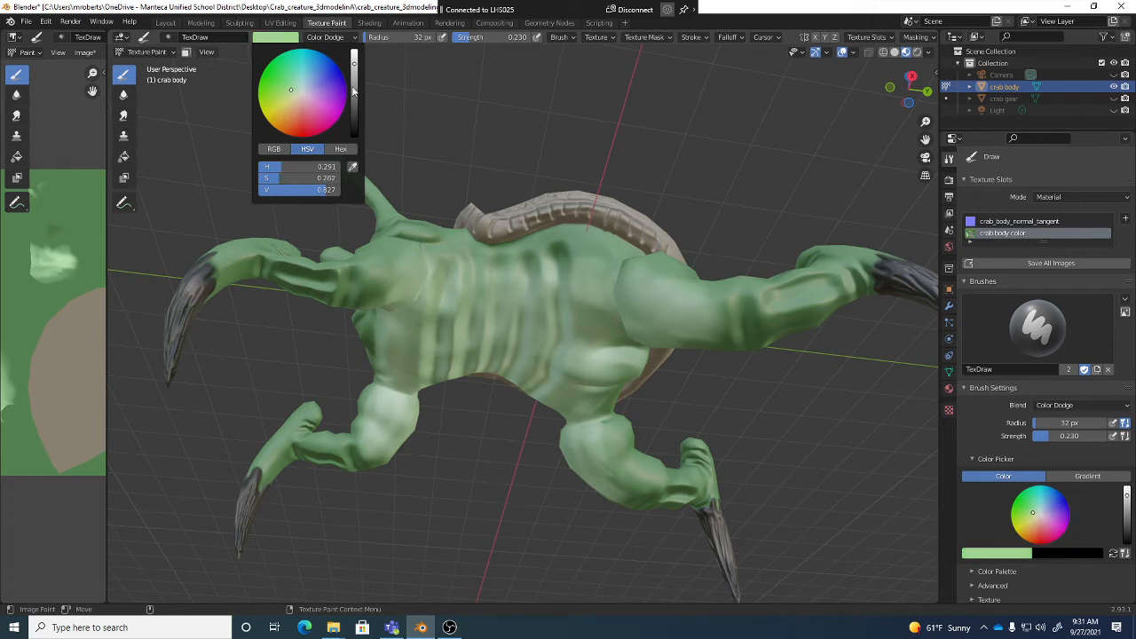
pyautogui.click(355, 89)
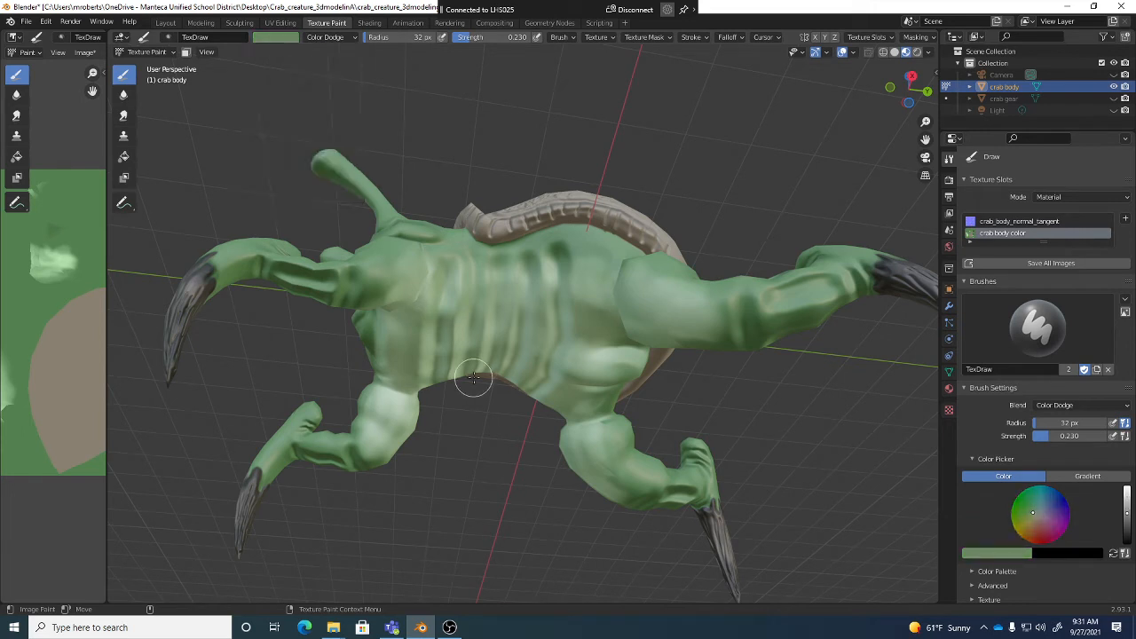
# - Enlarge the brush radius to 46 px and lighten the belly and the undersides of the legs with Color Dodge
pyautogui.moveTo(471, 362); pyautogui.dragTo(474, 333, button='middle')
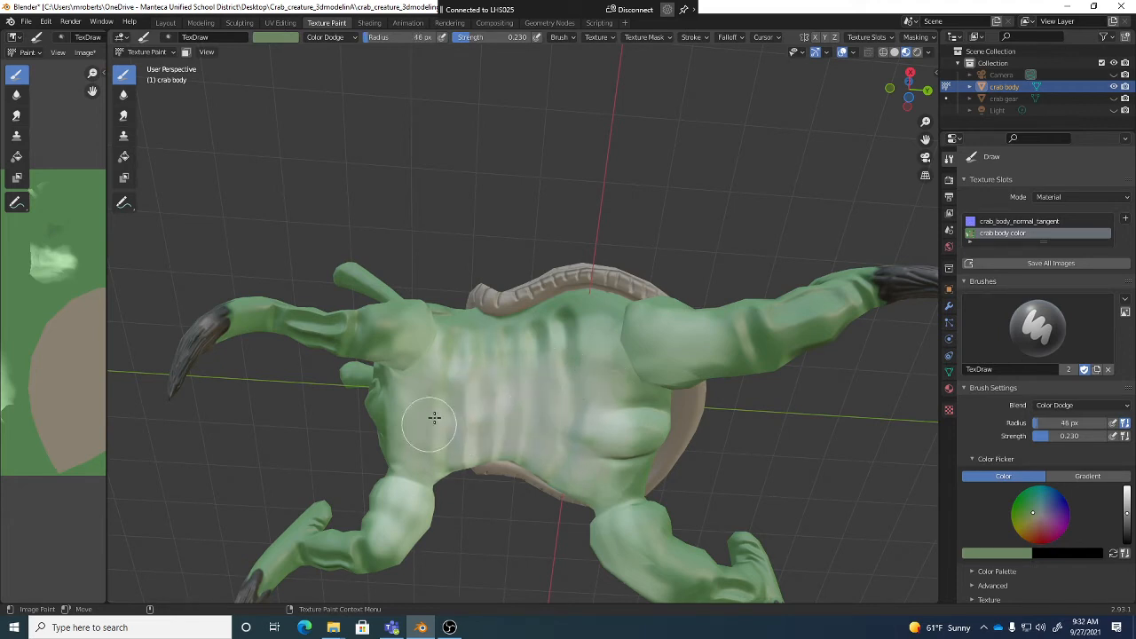
pyautogui.moveTo(434, 414)
pyautogui.mouseDown(button='middle')
pyautogui.moveTo(594, 397)
pyautogui.moveTo(647, 406)
pyautogui.moveTo(578, 329)
pyautogui.mouseUp(button='middle')
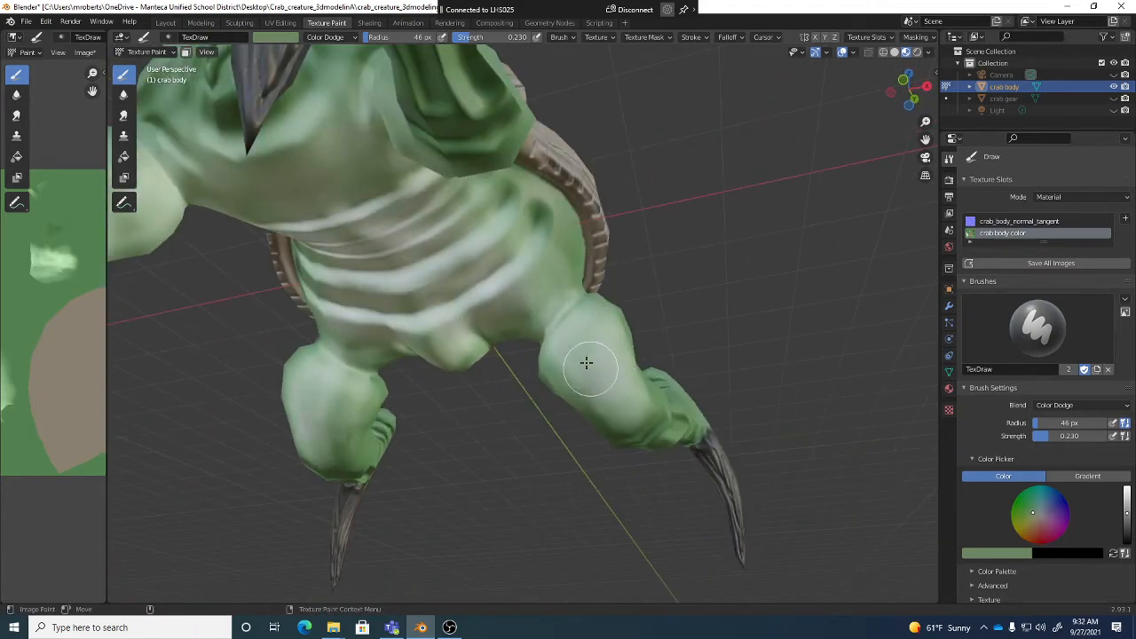
pyautogui.moveTo(573, 327)
pyautogui.mouseDown(button='middle')
pyautogui.moveTo(453, 314)
pyautogui.moveTo(474, 314)
pyautogui.moveTo(456, 325)
pyautogui.moveTo(521, 376)
pyautogui.moveTo(519, 344)
pyautogui.moveTo(523, 358)
pyautogui.moveTo(487, 396)
pyautogui.mouseUp(button='middle')
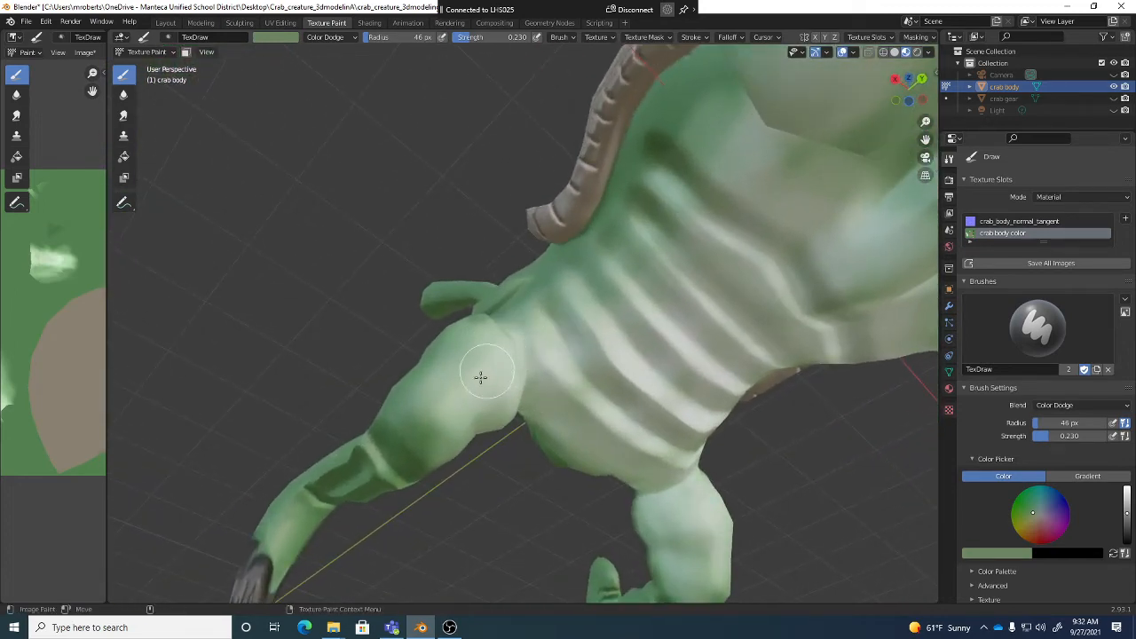
pyautogui.moveTo(476, 435); pyautogui.dragTo(590, 377, button='middle')
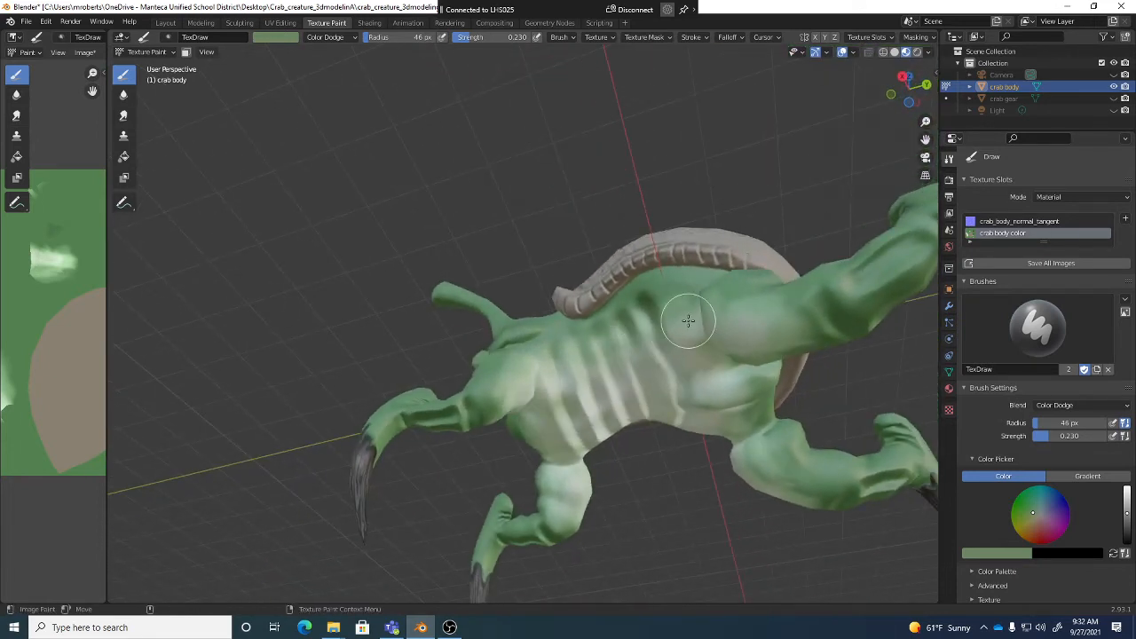
pyautogui.moveTo(688, 320); pyautogui.dragTo(756, 388, button='middle')
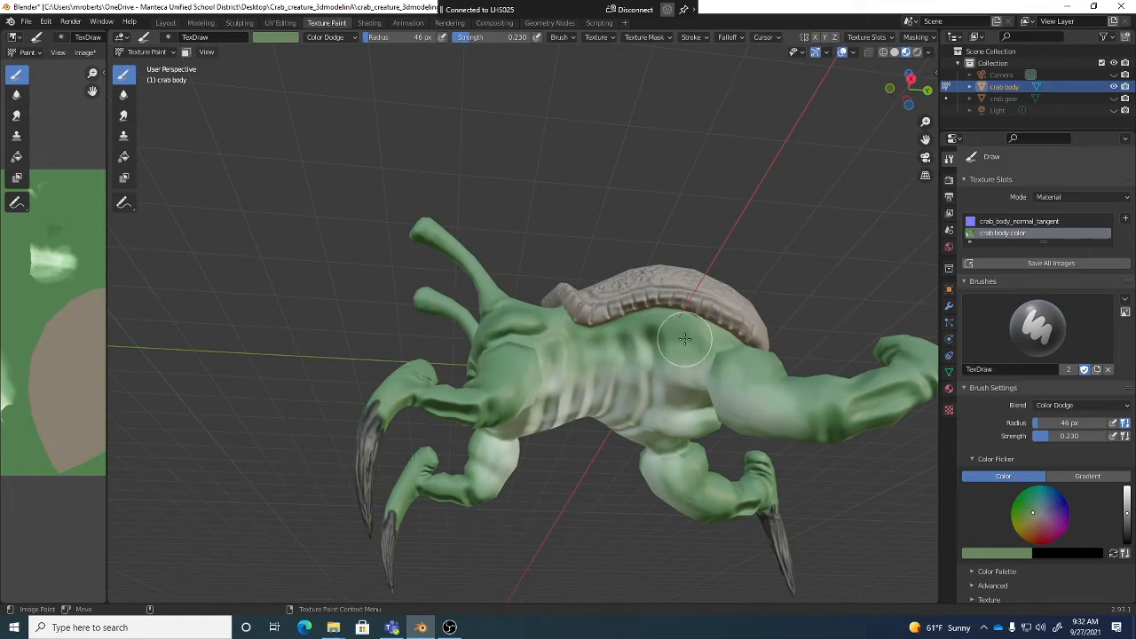
pyautogui.moveTo(655, 330)
pyautogui.mouseDown(button='middle')
pyautogui.moveTo(641, 377)
pyautogui.moveTo(598, 284)
pyautogui.mouseUp(button='middle')
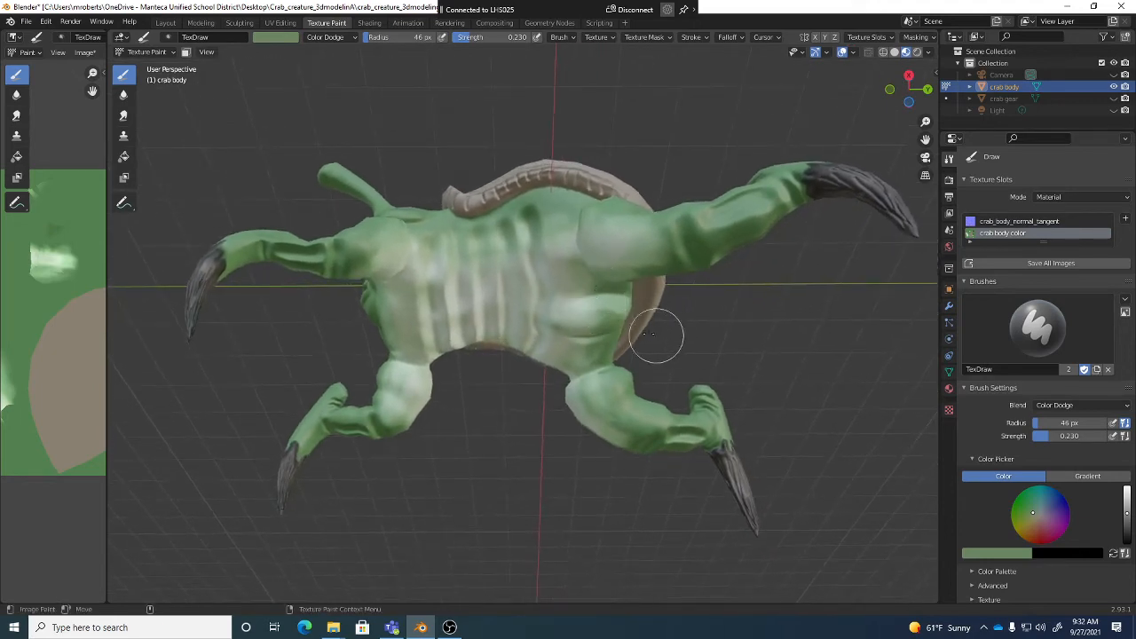
# - Set the brush's blending mode to Multiply and darken the creases and joints of the rear and front legs
pyautogui.moveTo(654, 335)
pyautogui.mouseDown(button='middle')
pyautogui.moveTo(629, 413)
pyautogui.moveTo(715, 203)
pyautogui.moveTo(476, 106)
pyautogui.mouseUp(button='middle')
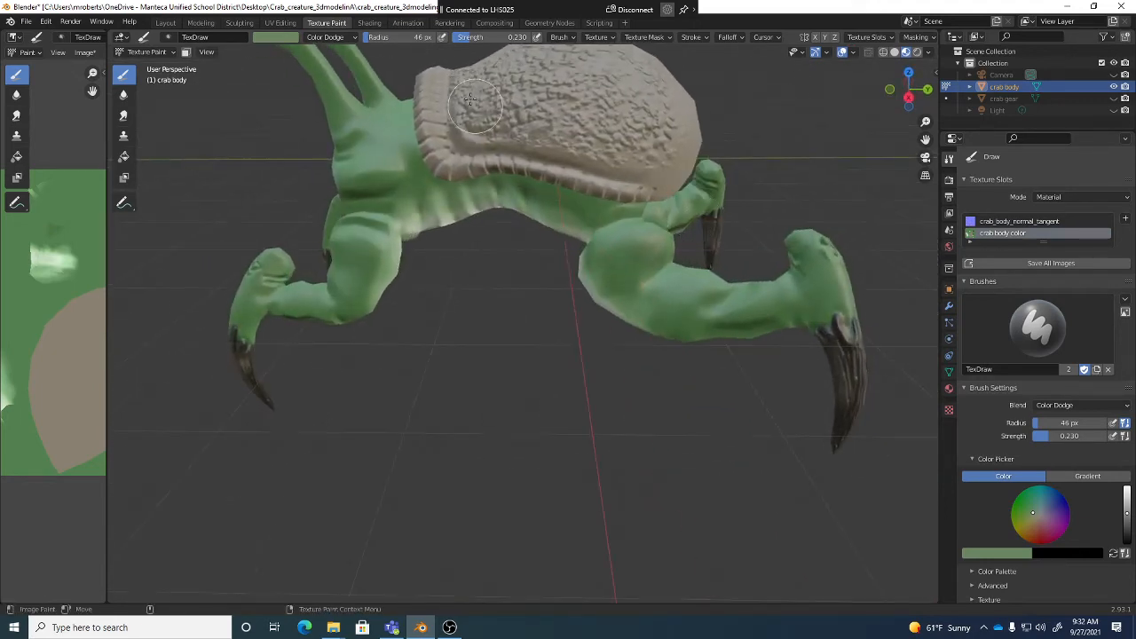
pyautogui.click(340, 36)
pyautogui.click(344, 82)
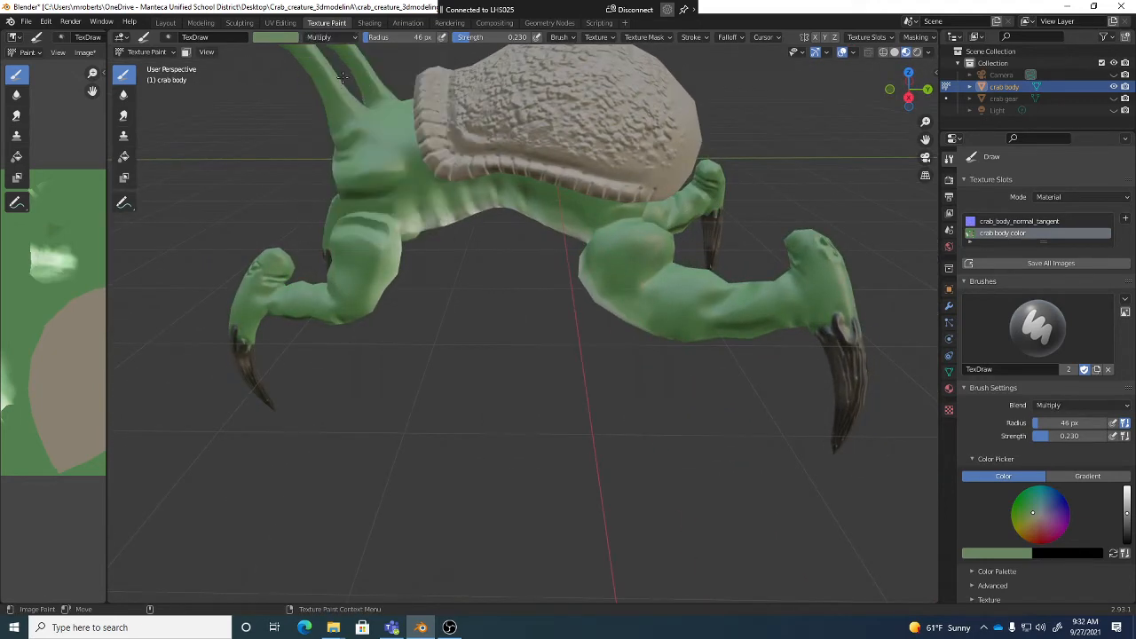
pyautogui.moveTo(545, 213); pyautogui.dragTo(473, 397, button='middle')
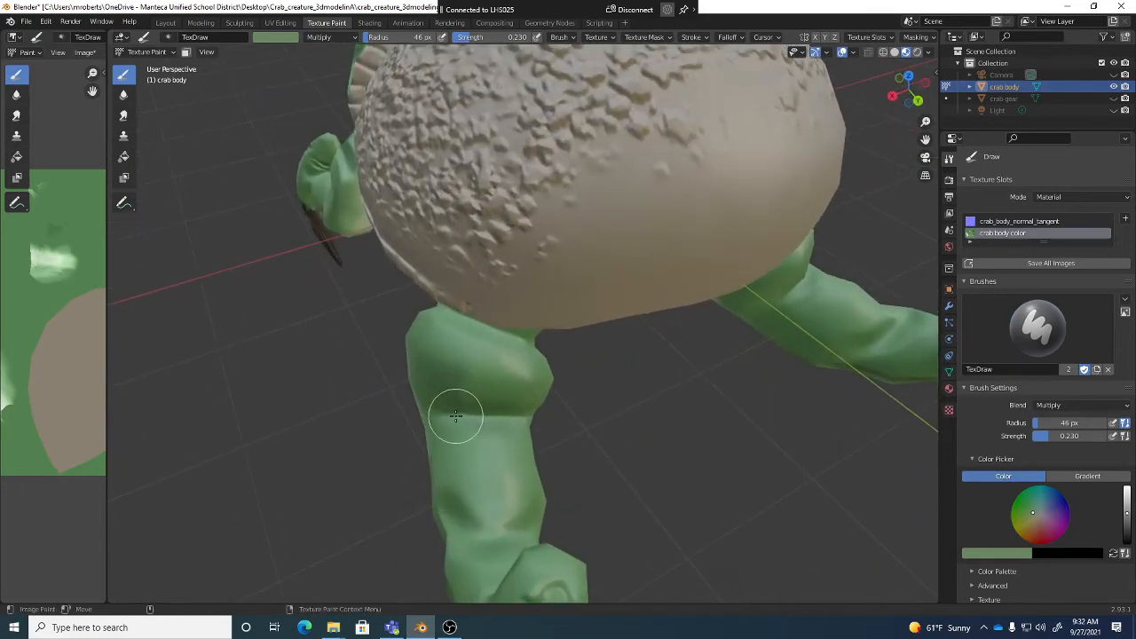
pyautogui.moveTo(456, 417)
pyautogui.mouseDown()
pyautogui.moveTo(517, 418)
pyautogui.moveTo(467, 418)
pyautogui.mouseUp()
pyautogui.moveTo(467, 421)
pyautogui.mouseDown(button='middle')
pyautogui.moveTo(490, 495)
pyautogui.moveTo(456, 470)
pyautogui.mouseUp(button='middle')
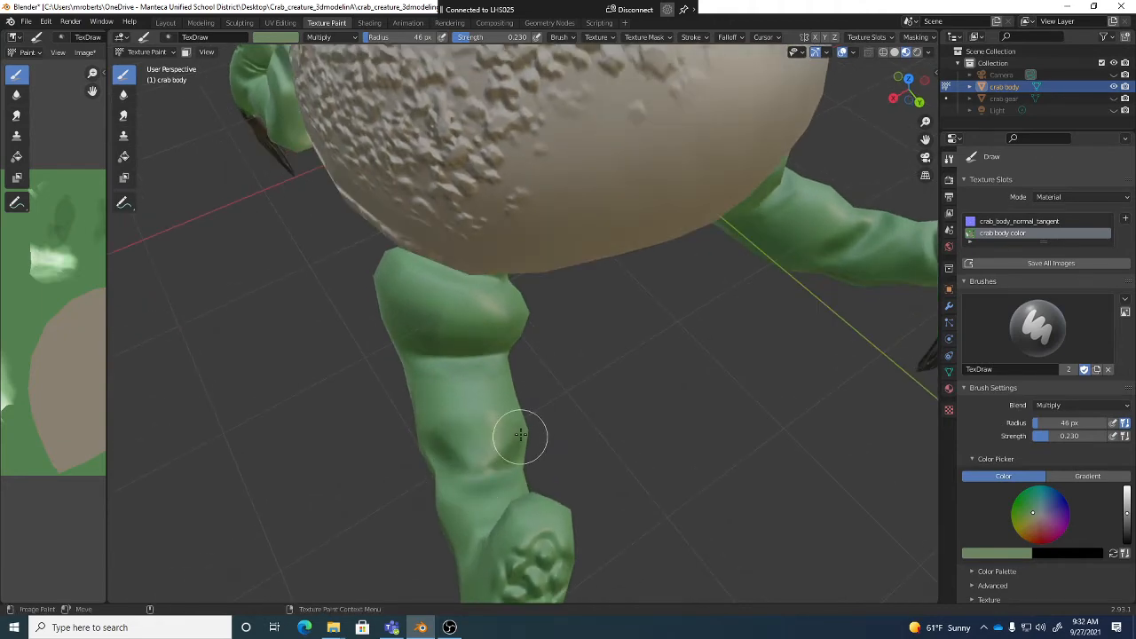
pyautogui.moveTo(520, 435); pyautogui.dragTo(435, 398, button='middle')
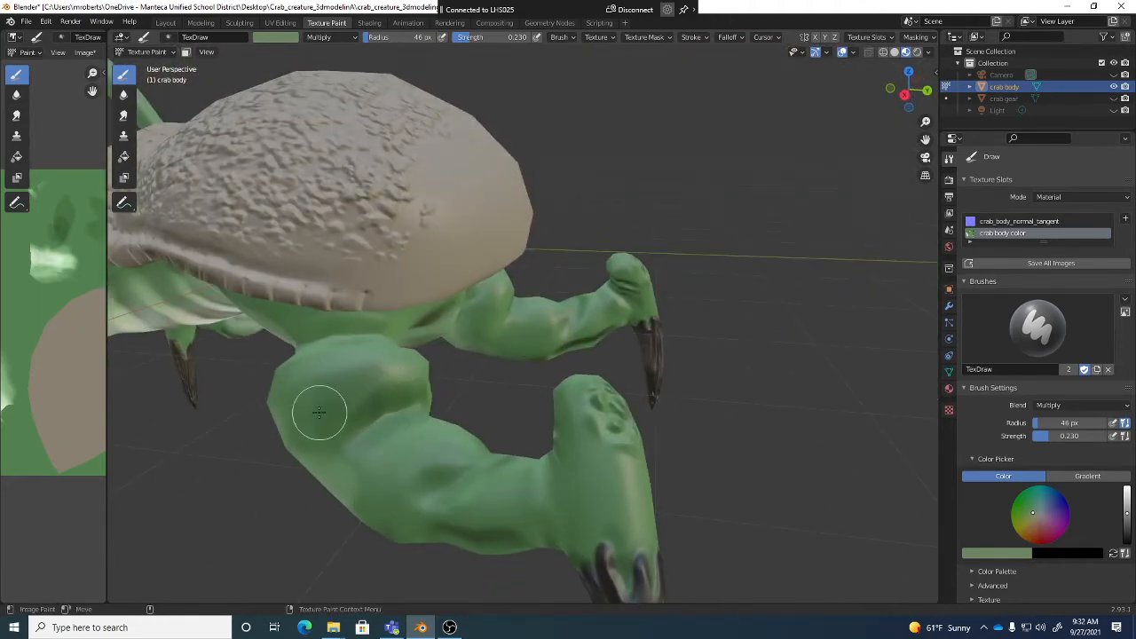
pyautogui.moveTo(406, 449)
pyautogui.mouseDown(button='middle')
pyautogui.moveTo(533, 409)
pyautogui.moveTo(538, 385)
pyautogui.moveTo(568, 426)
pyautogui.moveTo(616, 432)
pyautogui.moveTo(633, 367)
pyautogui.moveTo(591, 382)
pyautogui.mouseUp(button='middle')
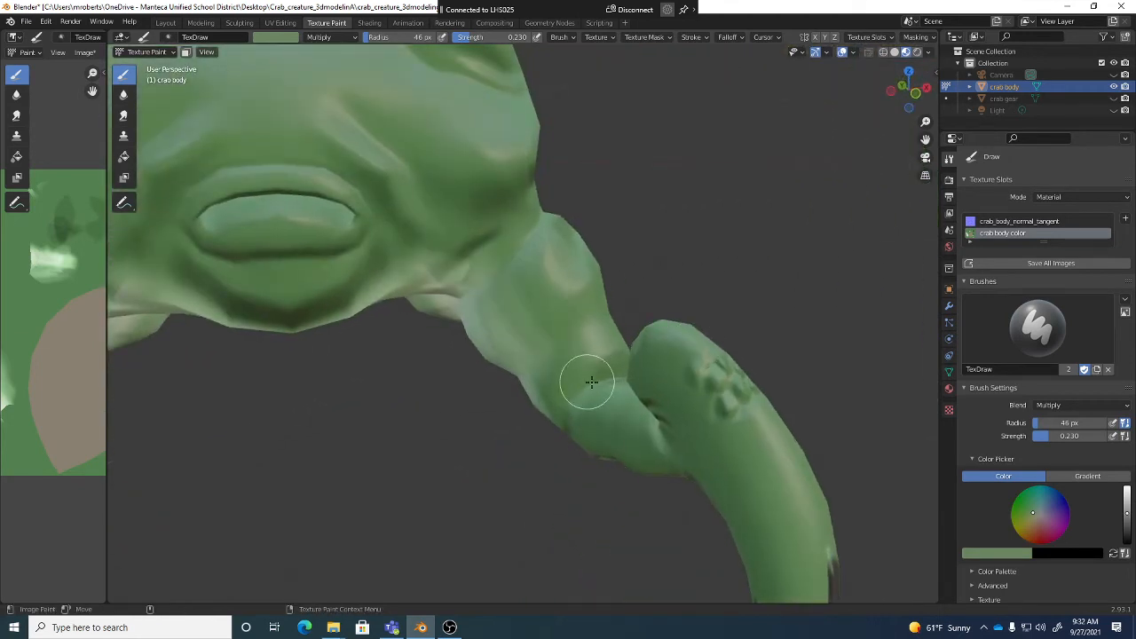
pyautogui.moveTo(601, 342)
pyautogui.mouseDown(button='middle')
pyautogui.moveTo(601, 372)
pyautogui.moveTo(540, 335)
pyautogui.moveTo(520, 249)
pyautogui.moveTo(458, 250)
pyautogui.moveTo(439, 222)
pyautogui.mouseUp(button='middle')
pyautogui.scroll(-2, 418, 193)
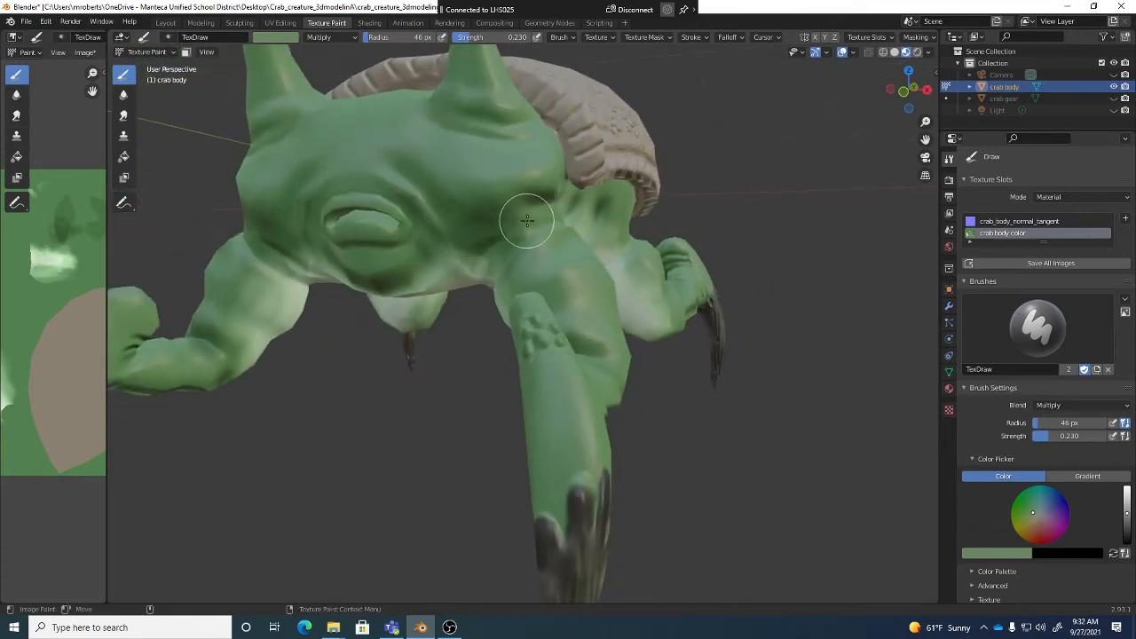
pyautogui.moveTo(527, 220)
pyautogui.mouseDown(button='middle')
pyautogui.moveTo(553, 279)
pyautogui.moveTo(571, 290)
pyautogui.moveTo(540, 296)
pyautogui.moveTo(530, 334)
pyautogui.mouseUp(button='middle')
pyautogui.scroll(-3, 530, 334)
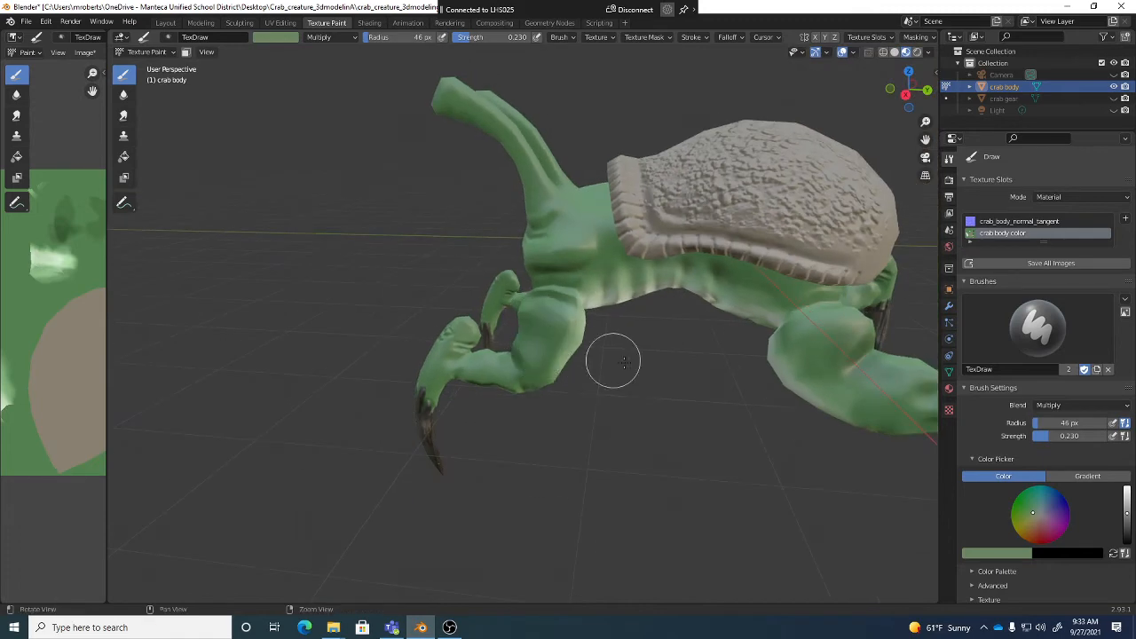
# - Darken the side of the body beneath the shell with the Multiply brush
pyautogui.moveTo(624, 362)
pyautogui.mouseDown(button='middle')
pyautogui.moveTo(679, 401)
pyautogui.moveTo(667, 357)
pyautogui.mouseUp(button='middle')
pyautogui.scroll(3, 668, 357)
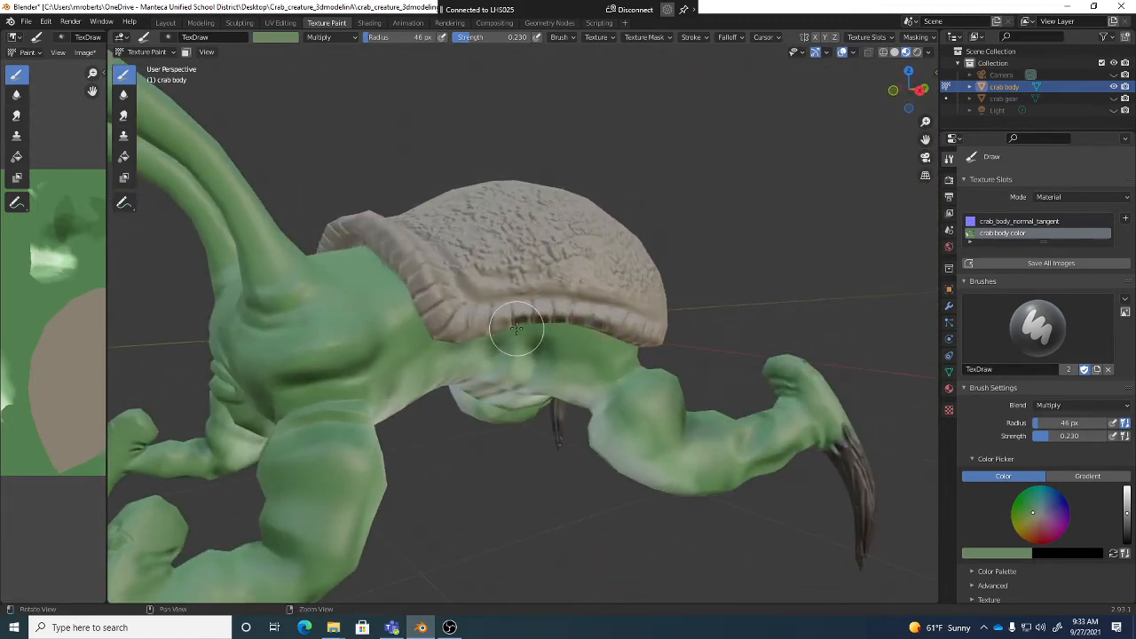
pyautogui.scroll(-3, 516, 329)
pyautogui.moveTo(515, 328); pyautogui.dragTo(506, 346, button='middle')
pyautogui.moveTo(441, 444)
pyautogui.mouseDown(button='middle')
pyautogui.moveTo(505, 447)
pyautogui.moveTo(554, 434)
pyautogui.moveTo(524, 427)
pyautogui.moveTo(525, 411)
pyautogui.mouseUp(button='middle')
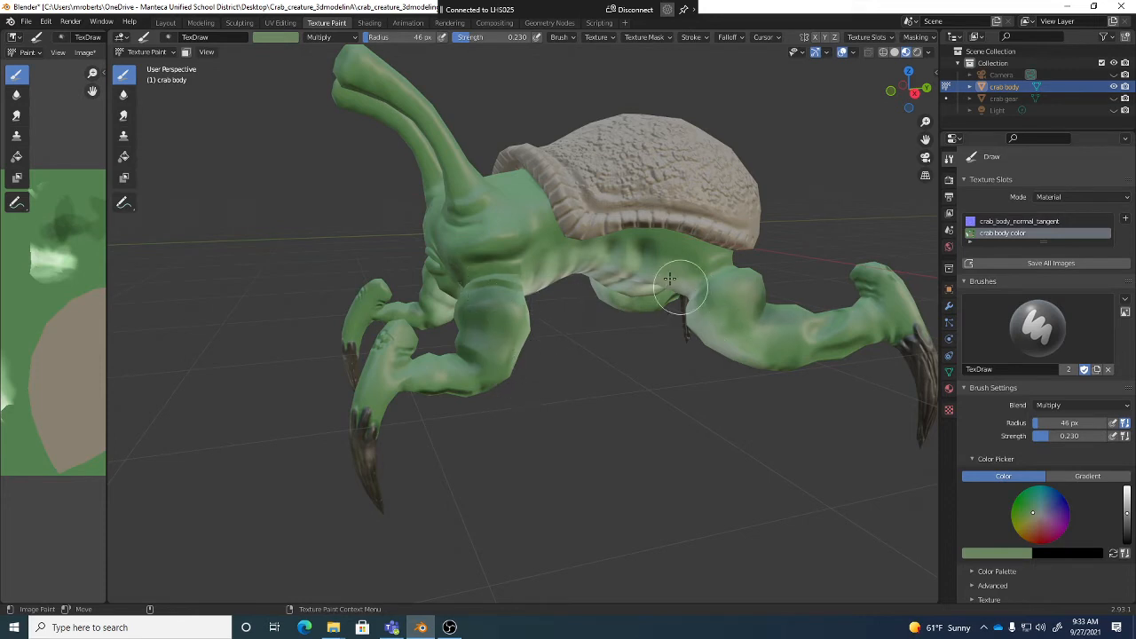
pyautogui.moveTo(537, 222)
pyautogui.mouseDown(button='middle')
pyautogui.moveTo(615, 261)
pyautogui.moveTo(532, 182)
pyautogui.mouseUp(button='middle')
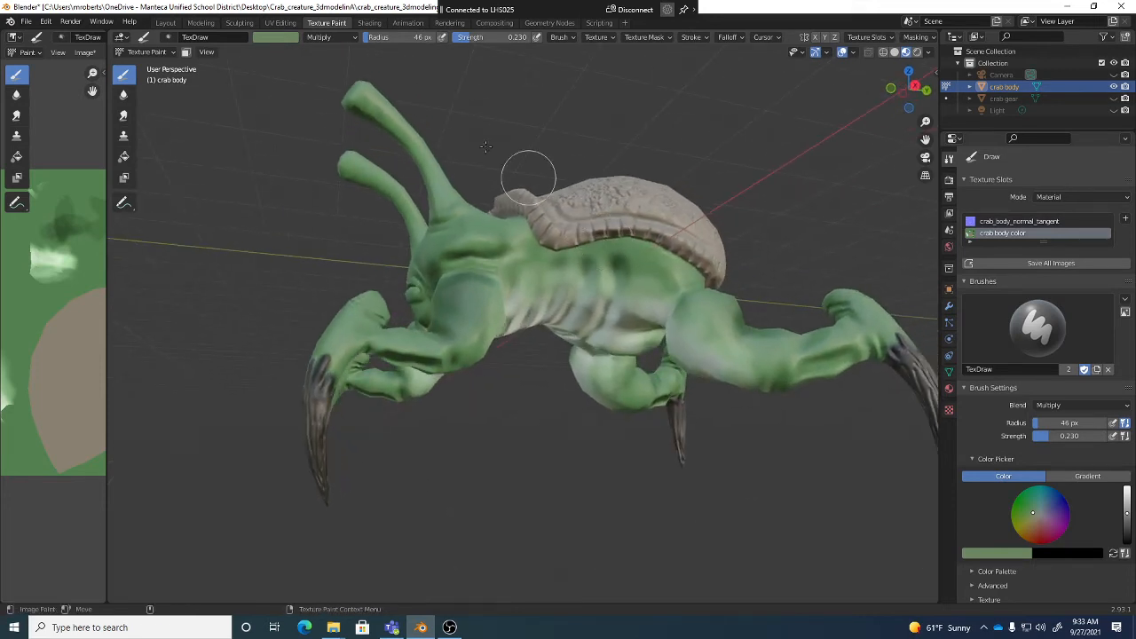
pyautogui.click(330, 39)
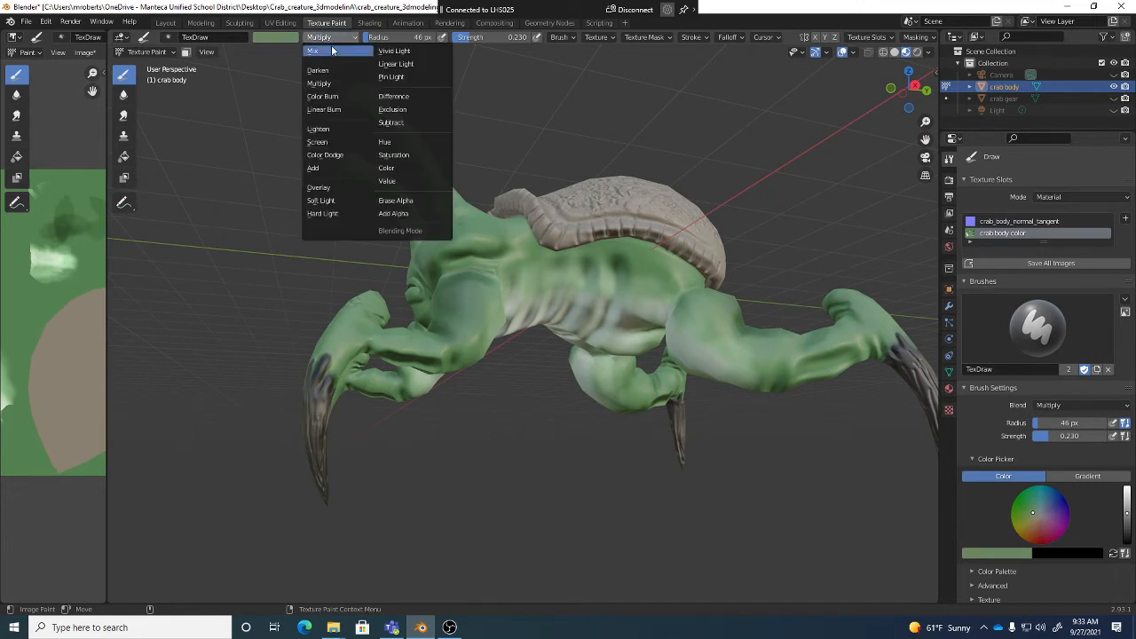
pyautogui.click(331, 51)
pyautogui.click(330, 37)
# - Darken the green body along the side and front rim of the shell with the Multiply brush
pyautogui.moveTo(489, 223); pyautogui.dragTo(576, 208, button='middle')
pyautogui.scroll(5, 625, 199)
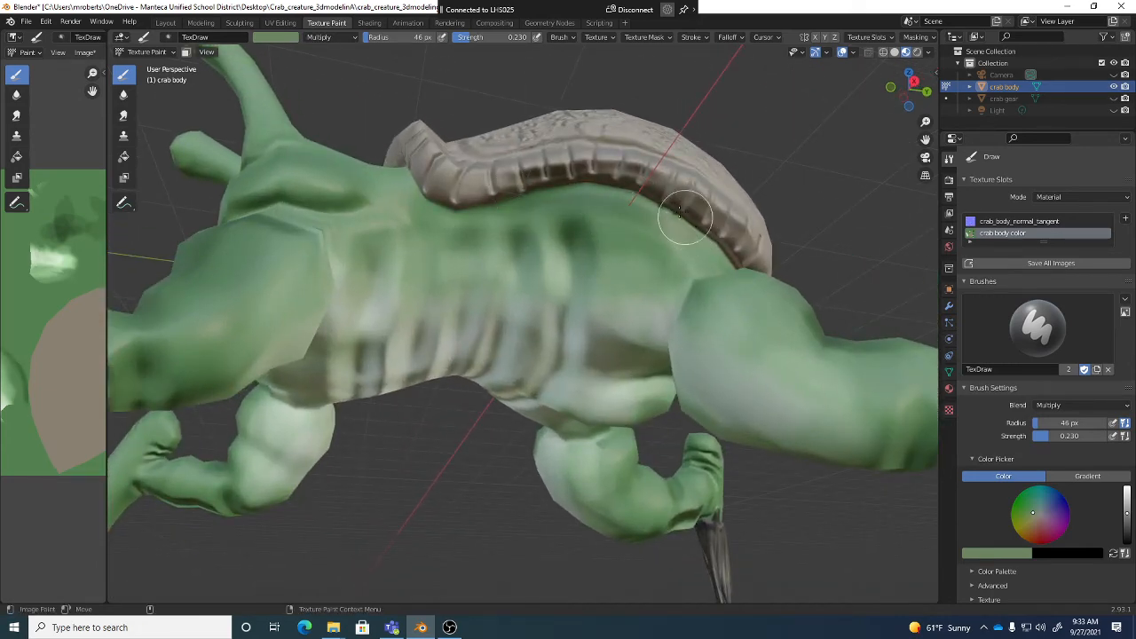
pyautogui.moveTo(426, 208)
pyautogui.mouseDown(button='middle')
pyautogui.moveTo(469, 232)
pyautogui.moveTo(435, 172)
pyautogui.mouseUp(button='middle')
pyautogui.moveTo(406, 115)
pyautogui.mouseDown(button='middle')
pyautogui.moveTo(418, 145)
pyautogui.moveTo(412, 184)
pyautogui.moveTo(373, 170)
pyautogui.mouseUp(button='middle')
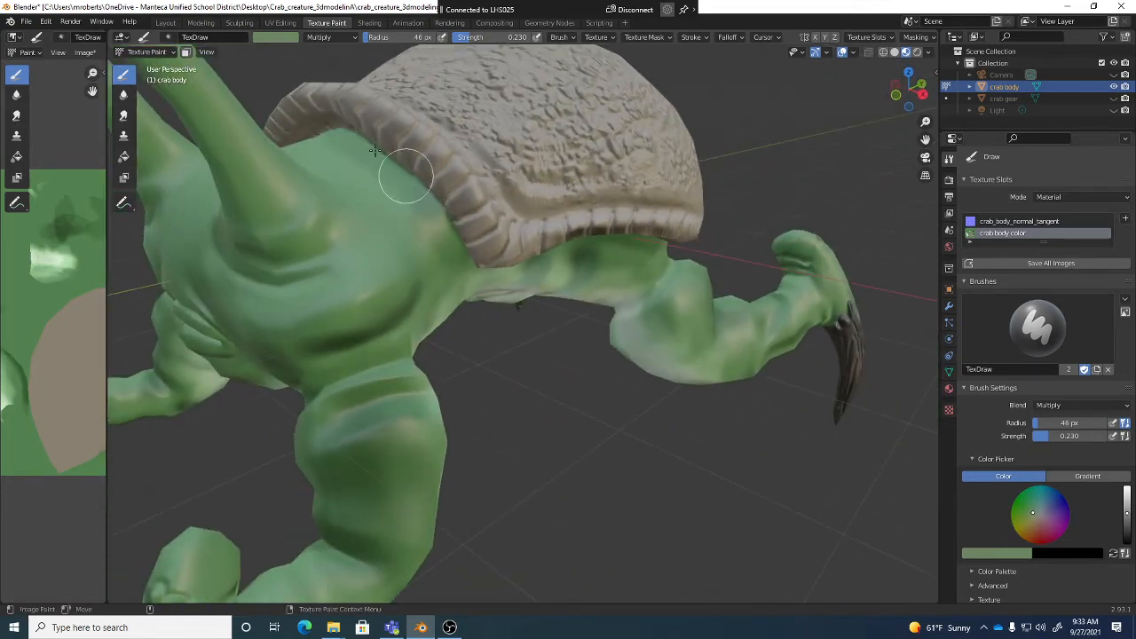
pyautogui.moveTo(374, 151); pyautogui.dragTo(342, 132)
pyautogui.moveTo(445, 226); pyautogui.dragTo(405, 190, button='middle')
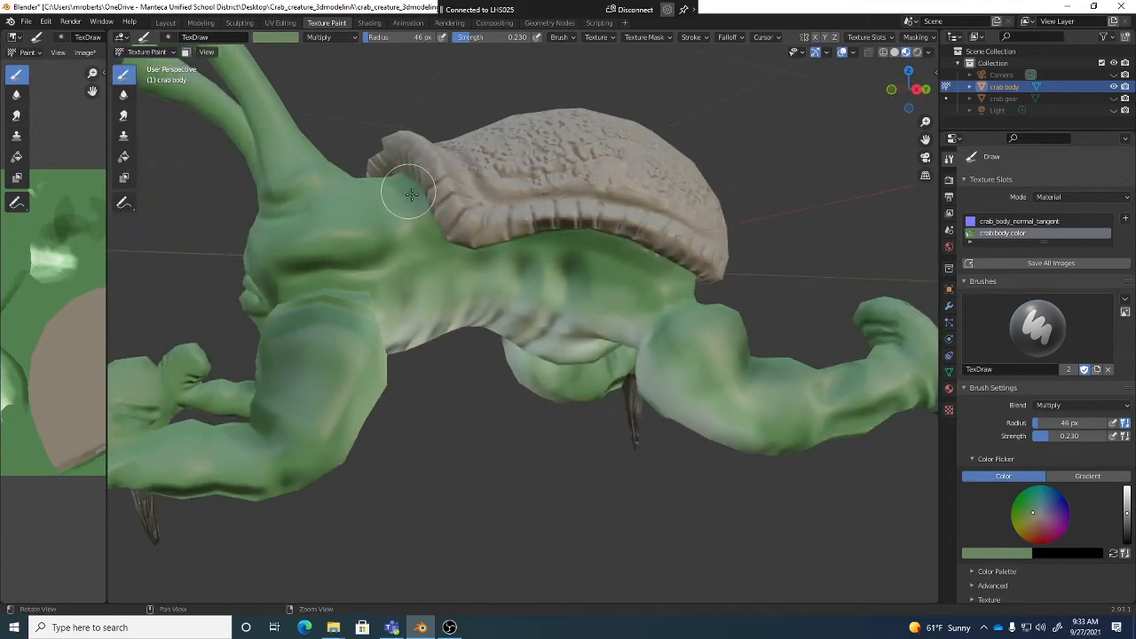
# - Extend the Multiply shading under the shell's rear rim and across the body behind the eyestalks along its front edge
pyautogui.moveTo(452, 233)
pyautogui.mouseDown(button='middle')
pyautogui.moveTo(543, 229)
pyautogui.moveTo(507, 222)
pyautogui.moveTo(479, 183)
pyautogui.mouseUp(button='middle')
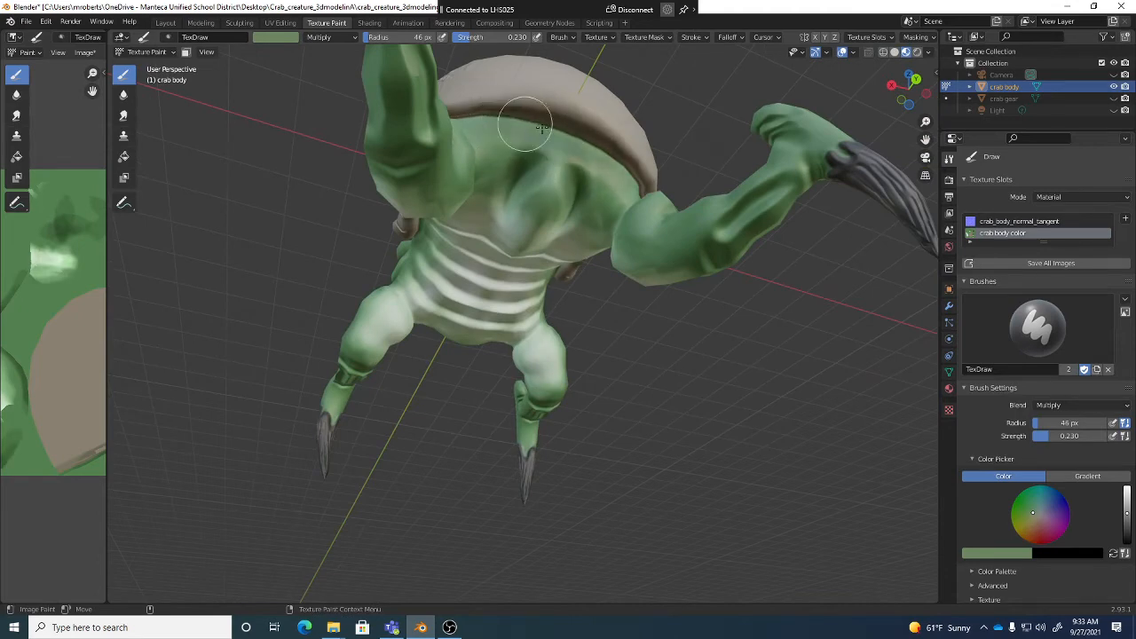
pyautogui.moveTo(541, 127)
pyautogui.mouseDown(button='middle')
pyautogui.moveTo(572, 133)
pyautogui.moveTo(563, 127)
pyautogui.mouseUp(button='middle')
pyautogui.moveTo(510, 102)
pyautogui.mouseDown(button='middle')
pyautogui.moveTo(491, 122)
pyautogui.moveTo(500, 189)
pyautogui.moveTo(429, 206)
pyautogui.mouseUp(button='middle')
pyautogui.moveTo(429, 206)
pyautogui.mouseDown()
pyautogui.moveTo(329, 172)
pyautogui.moveTo(298, 178)
pyautogui.moveTo(278, 202)
pyautogui.moveTo(303, 155)
pyautogui.mouseUp()
pyautogui.moveTo(328, 149); pyautogui.dragTo(299, 196, button='middle')
pyautogui.moveTo(273, 176); pyautogui.dragTo(241, 135)
pyautogui.moveTo(330, 140)
pyautogui.mouseDown(button='middle')
pyautogui.moveTo(396, 146)
pyautogui.moveTo(398, 178)
pyautogui.moveTo(436, 213)
pyautogui.mouseUp(button='middle')
pyautogui.scroll(2, 436, 213)
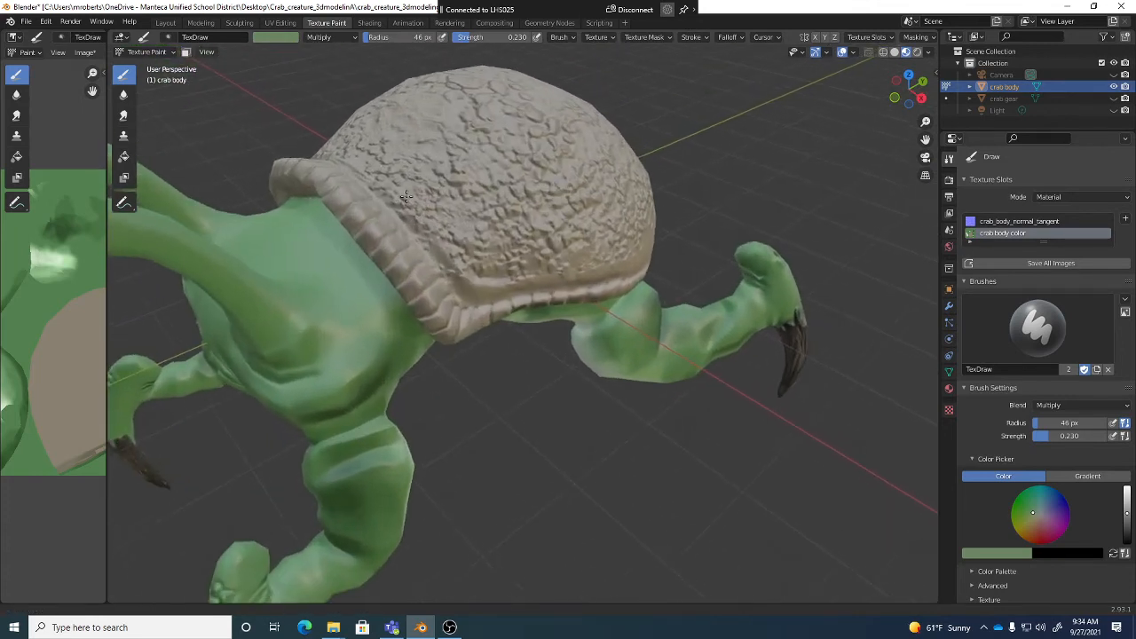
pyautogui.scroll(2, 373, 175)
pyautogui.moveTo(373, 174)
pyautogui.mouseDown(button='middle')
pyautogui.moveTo(399, 231)
pyautogui.moveTo(441, 266)
pyautogui.moveTo(430, 324)
pyautogui.mouseUp(button='middle')
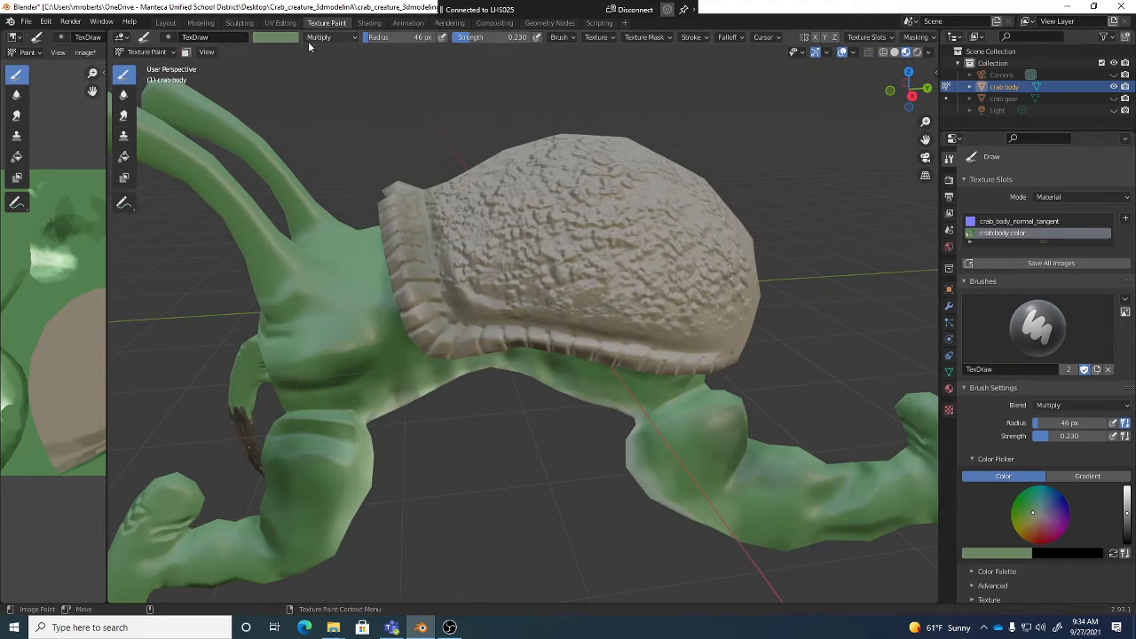
pyautogui.moveTo(422, 178); pyautogui.dragTo(466, 275, button='middle')
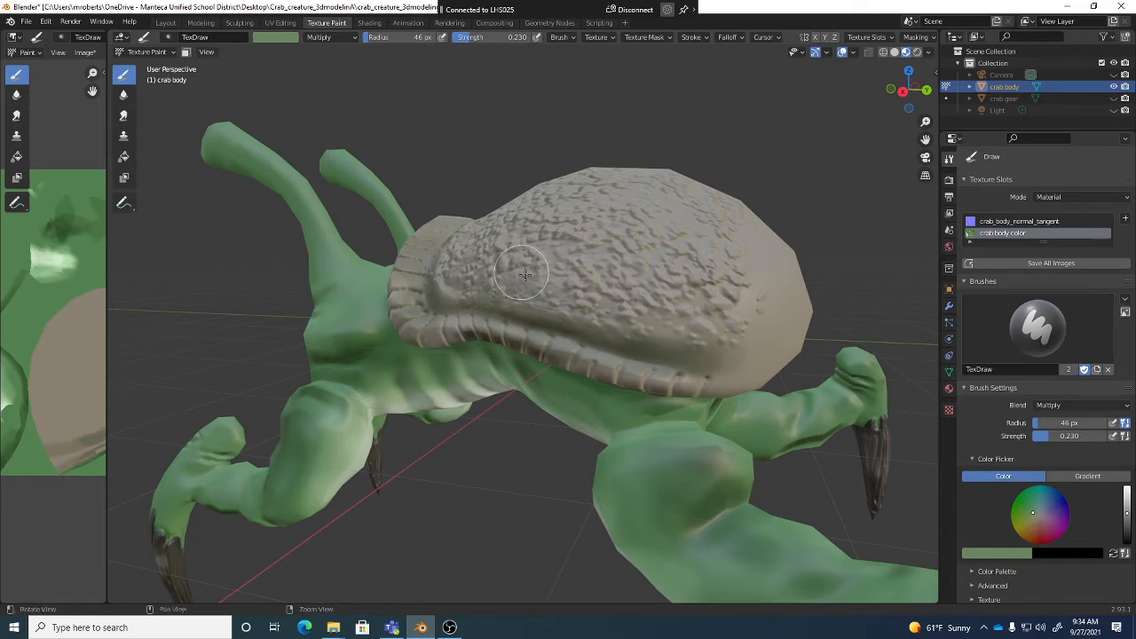
pyautogui.moveTo(532, 272)
pyautogui.mouseDown(button='middle')
pyautogui.moveTo(710, 292)
pyautogui.moveTo(634, 263)
pyautogui.moveTo(552, 295)
pyautogui.moveTo(586, 257)
pyautogui.moveTo(574, 262)
pyautogui.mouseUp(button='middle')
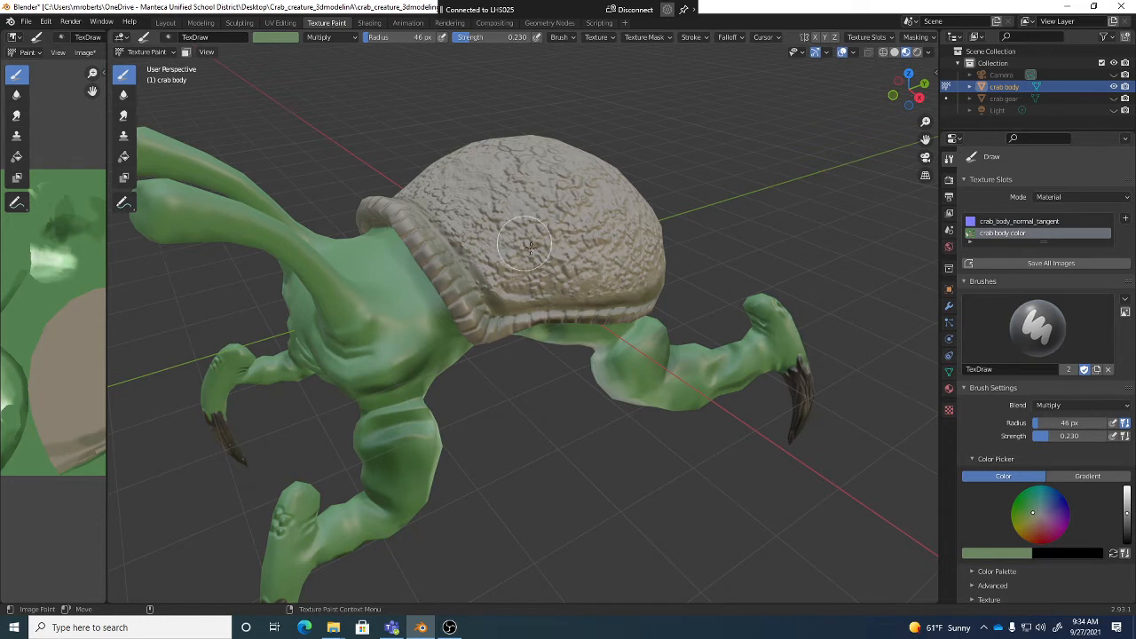
# - Set the brush's blending mode to Mix and its color to near white
pyautogui.click(322, 38)
pyautogui.click(325, 51)
pyautogui.click(288, 37)
pyautogui.moveTo(355, 96); pyautogui.dragTo(354, 50)
pyautogui.moveTo(298, 91); pyautogui.dragTo(303, 93)
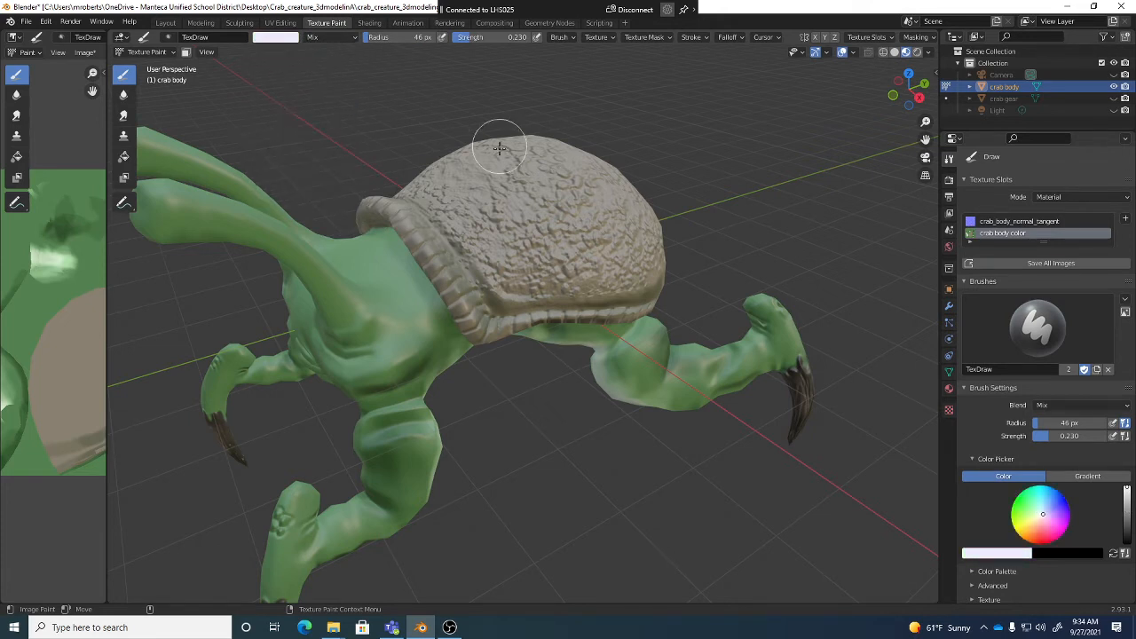
# - Create a new Image or Movie texture for the paint brush
pyautogui.click(596, 38)
pyautogui.click(948, 411)
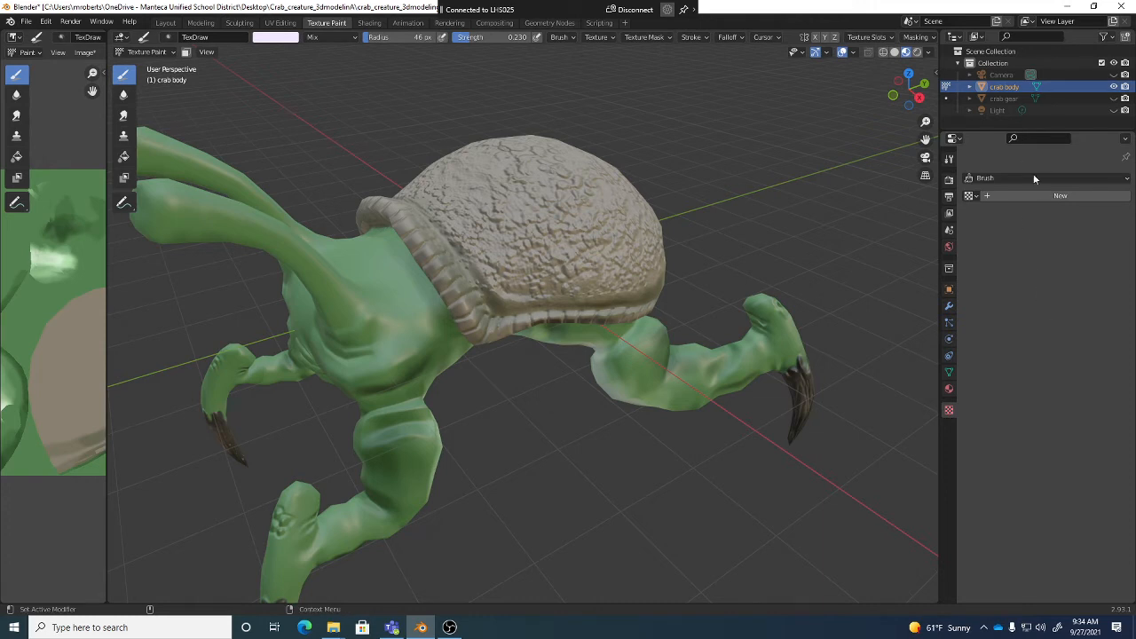
pyautogui.click(1045, 194)
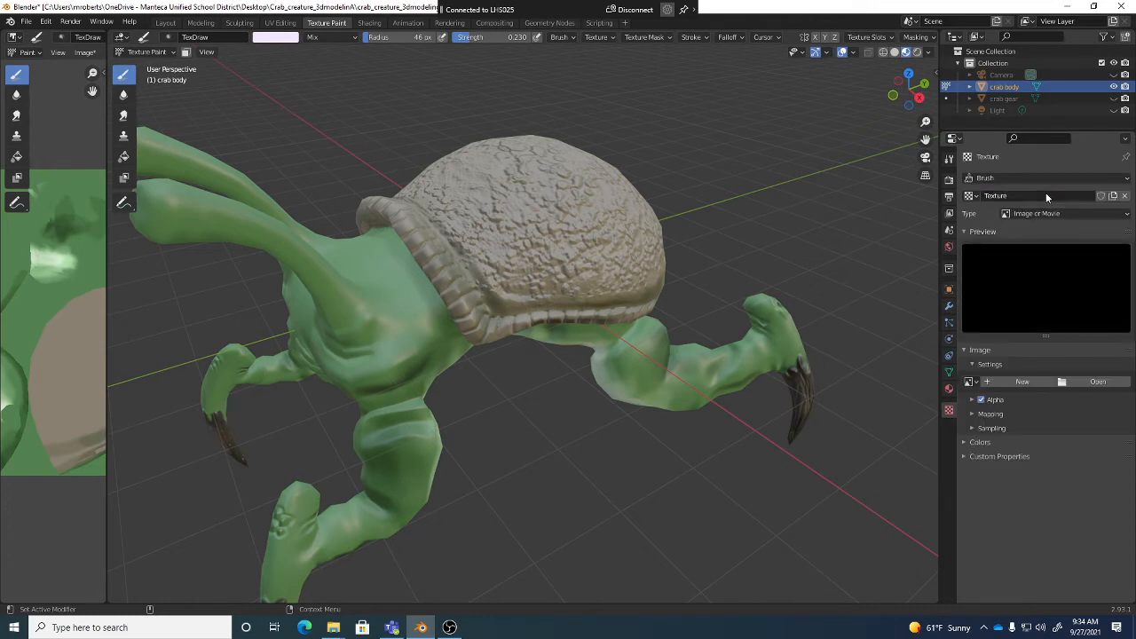
# - Load the red-brown leather image th42I58RL6.jpg from the stencils folder into the brush texture
pyautogui.click(1092, 384)
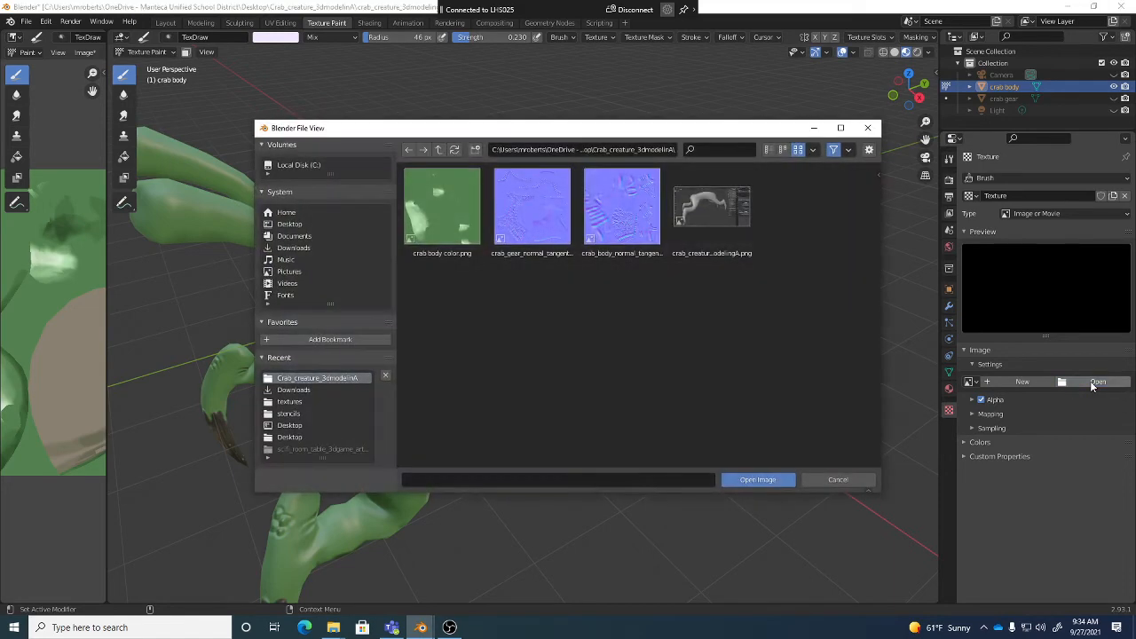
pyautogui.click(288, 402)
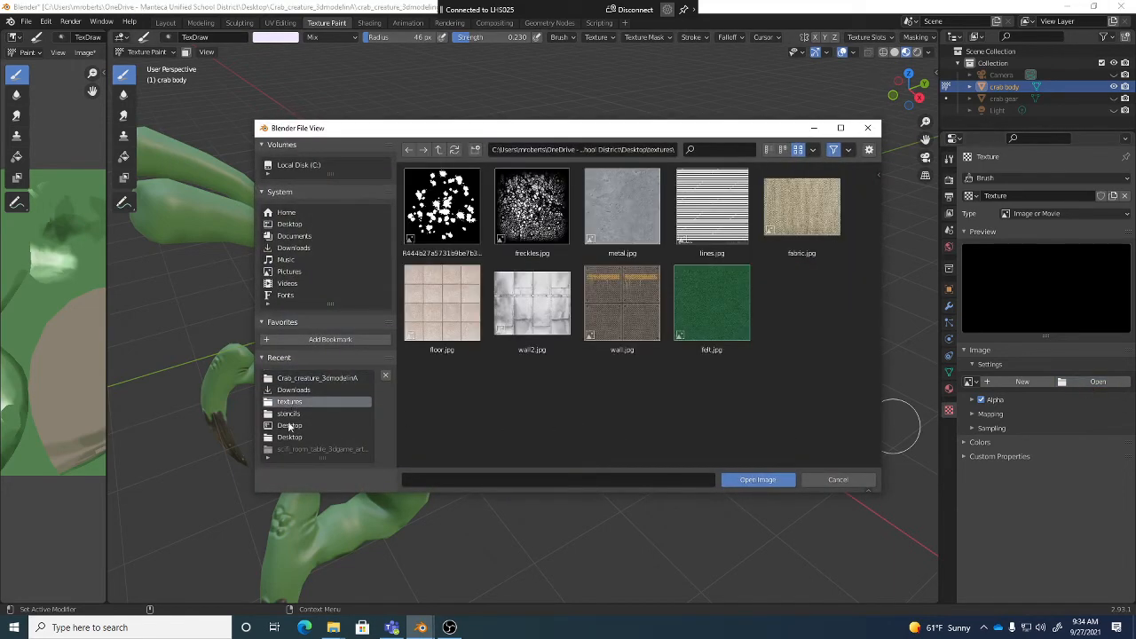
pyautogui.click(289, 413)
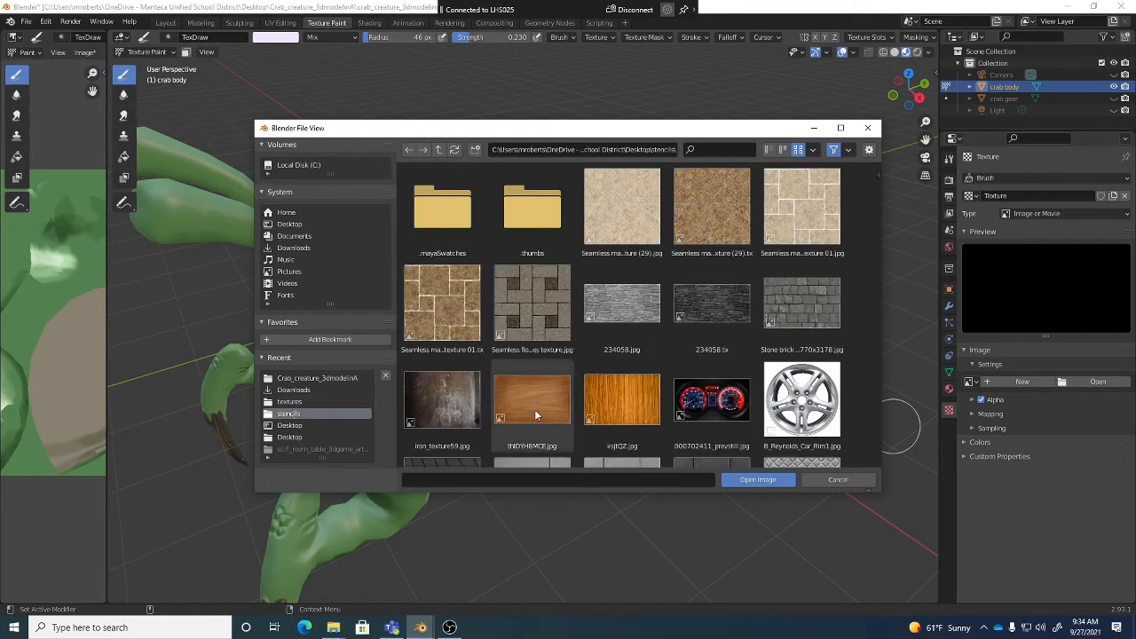
pyautogui.scroll(-3, 686, 342)
pyautogui.scroll(-10, 687, 349)
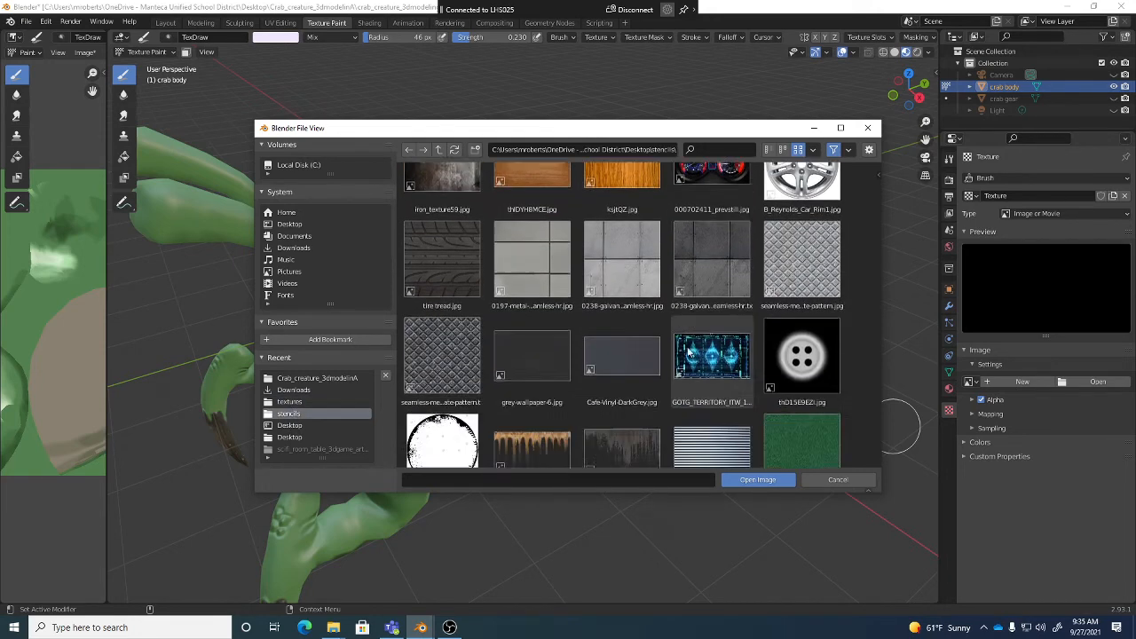
pyautogui.scroll(-2, 687, 349)
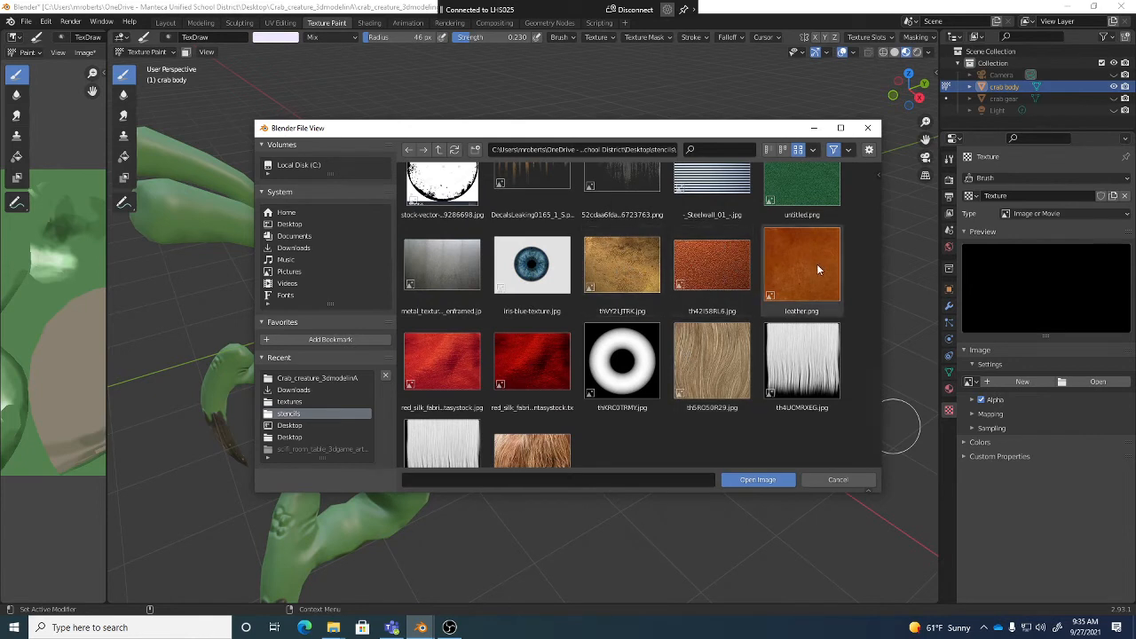
pyautogui.click(720, 268)
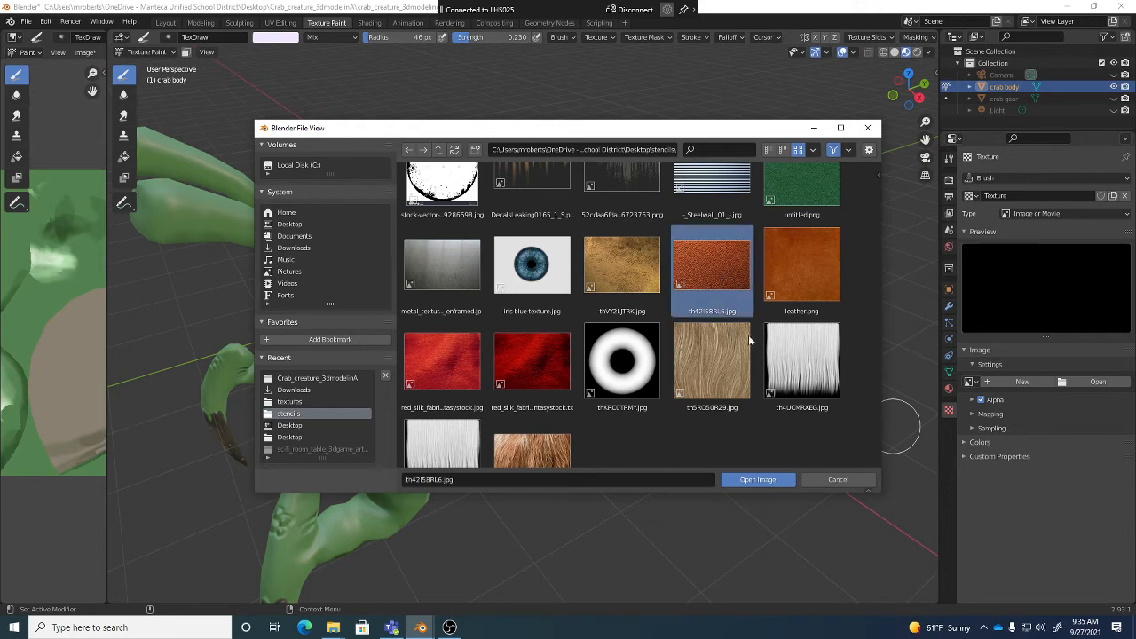
pyautogui.click(774, 479)
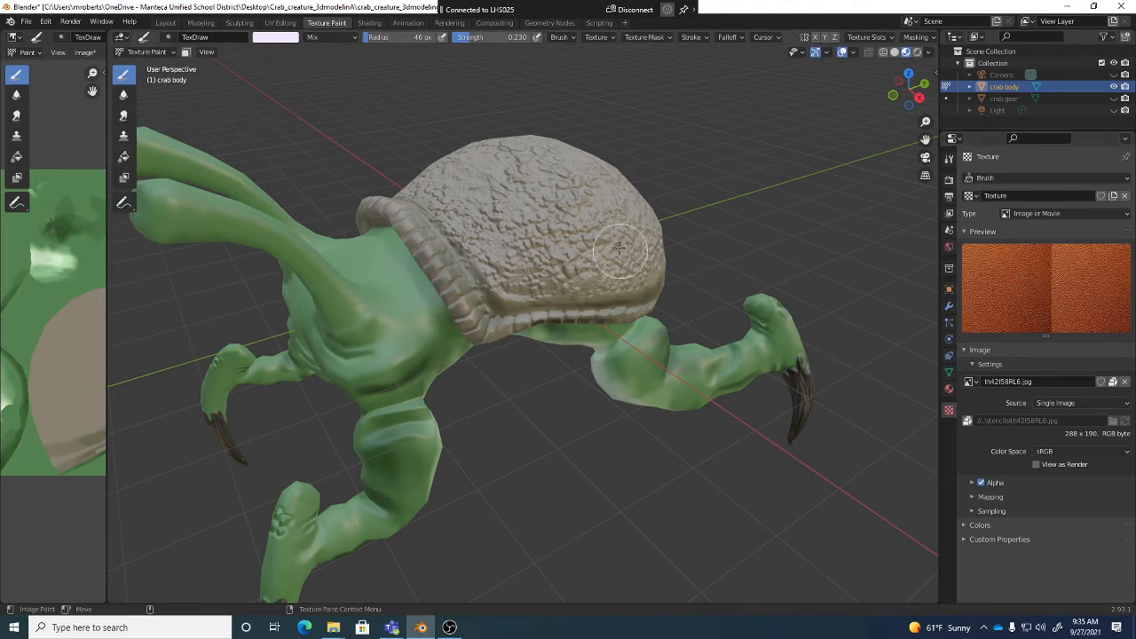
# - Set the brush texture's mapping to View Plane and paint patches of the leather texture onto the upper shell
pyautogui.moveTo(654, 223)
pyautogui.mouseDown(button='middle')
pyautogui.moveTo(617, 254)
pyautogui.moveTo(631, 225)
pyautogui.mouseUp(button='middle')
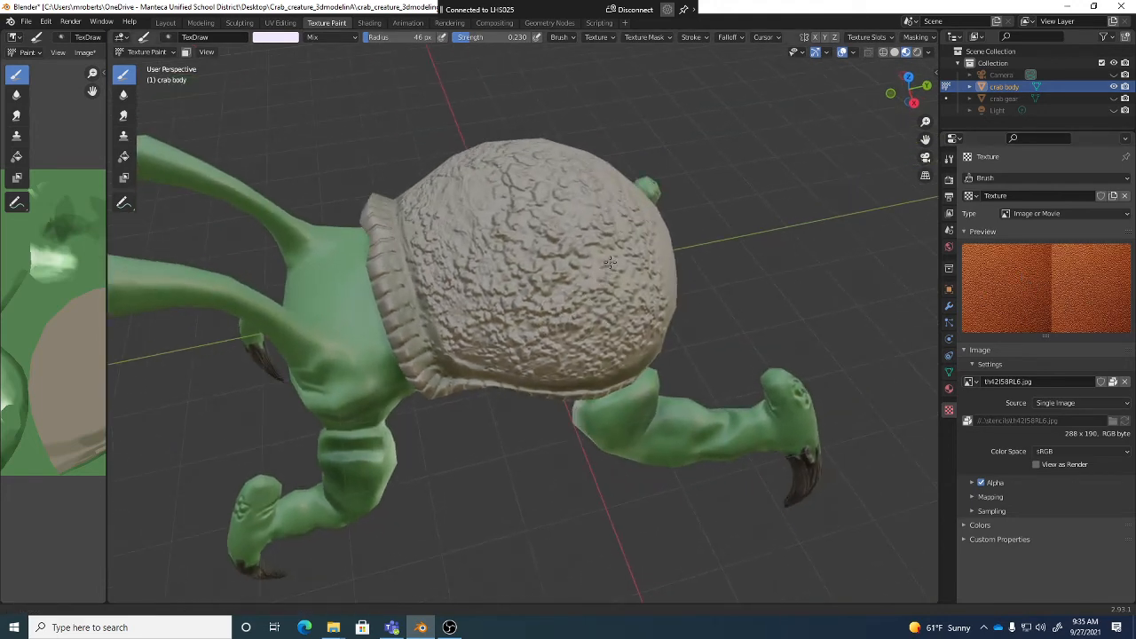
pyautogui.click(606, 39)
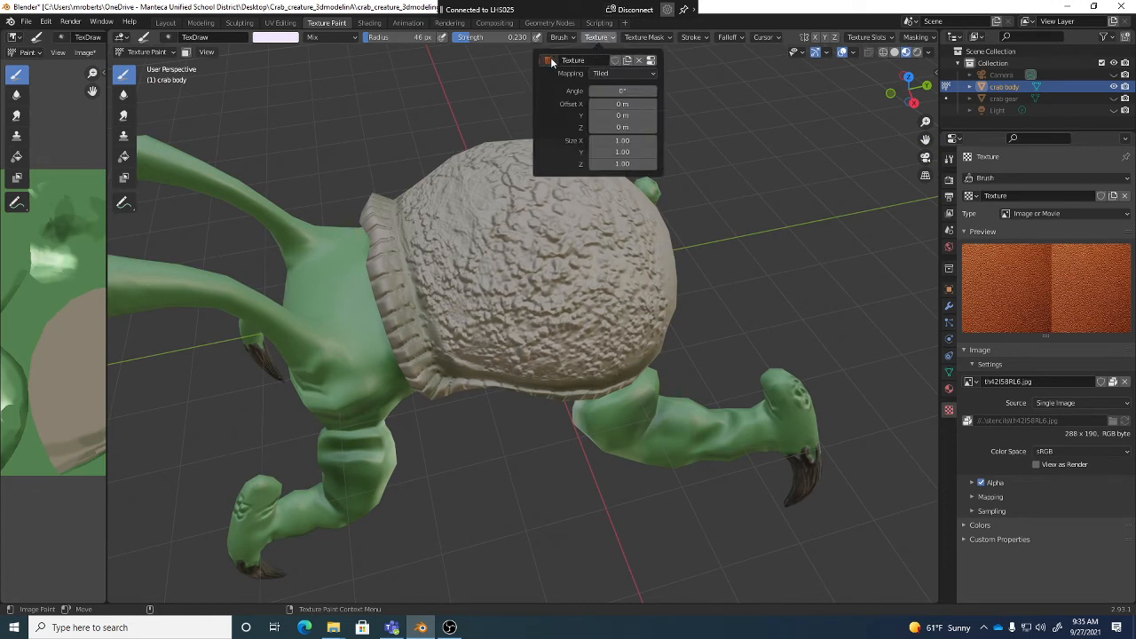
pyautogui.click(604, 73)
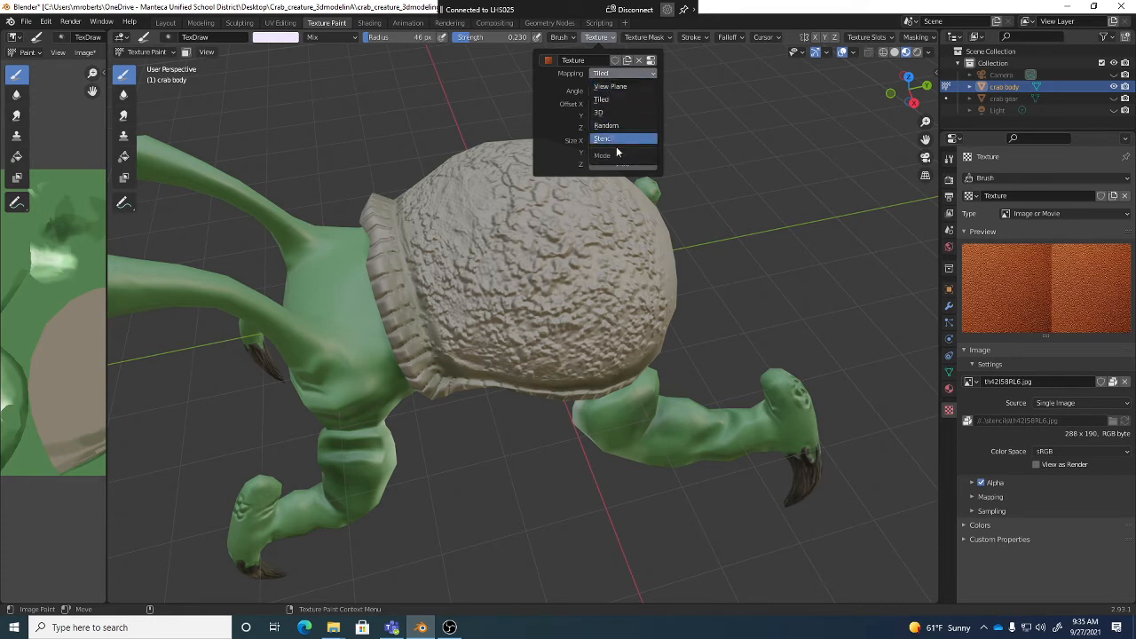
pyautogui.click(610, 86)
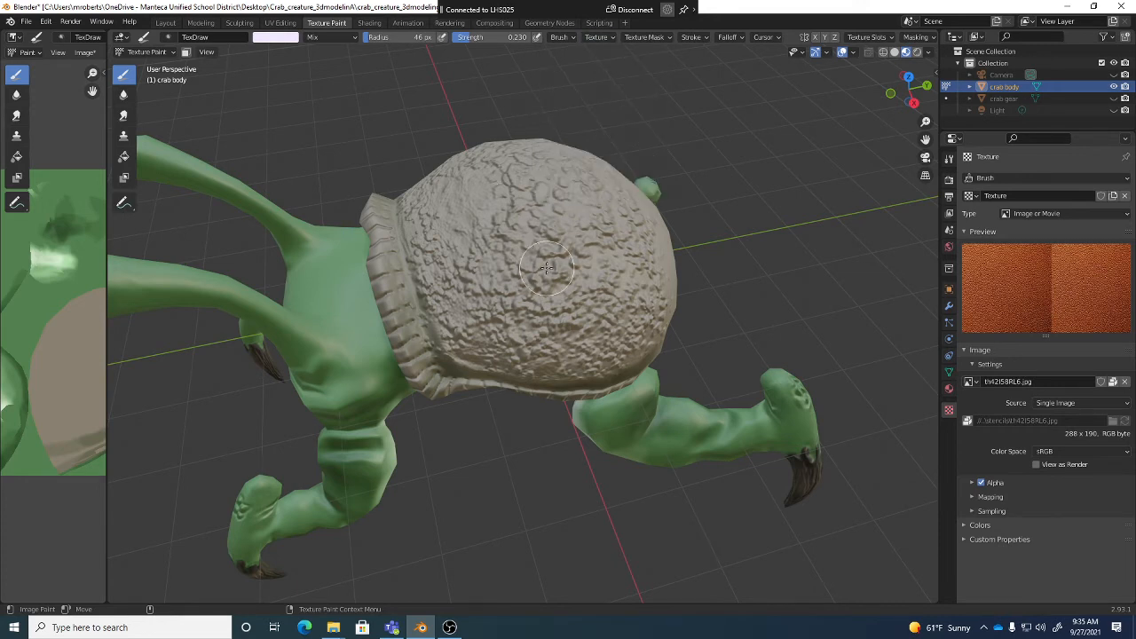
pyautogui.moveTo(547, 268)
pyautogui.mouseDown()
pyautogui.moveTo(477, 256)
pyautogui.moveTo(452, 173)
pyautogui.moveTo(435, 204)
pyautogui.moveTo(498, 293)
pyautogui.moveTo(516, 203)
pyautogui.moveTo(515, 310)
pyautogui.moveTo(450, 176)
pyautogui.mouseUp()
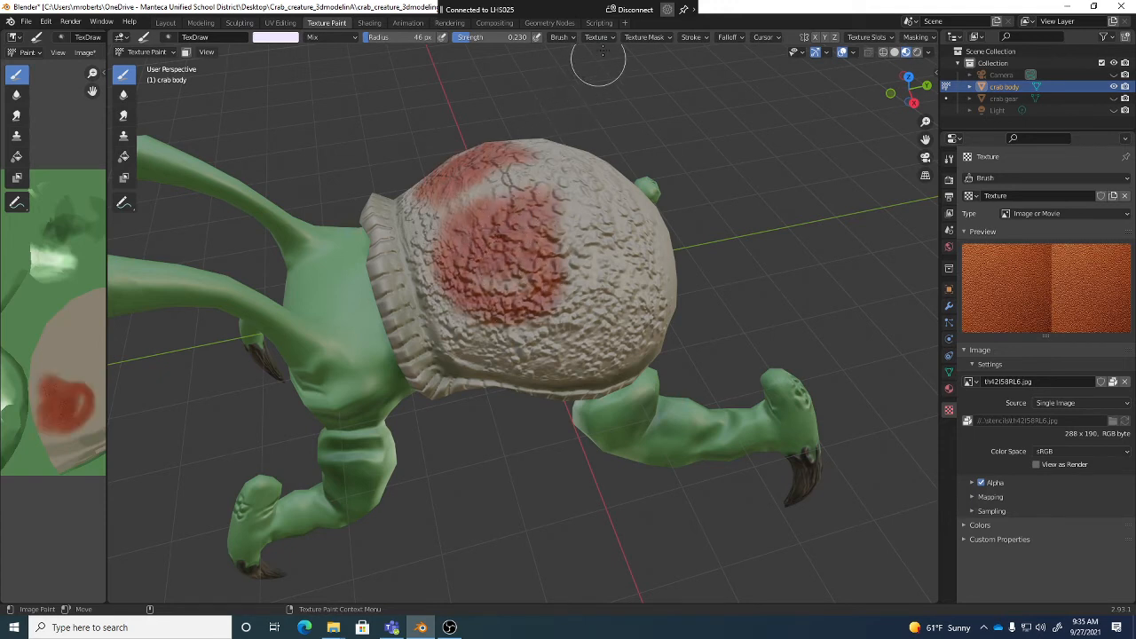
# - Set the paint brush's stroke spacing to 60%
pyautogui.click(693, 37)
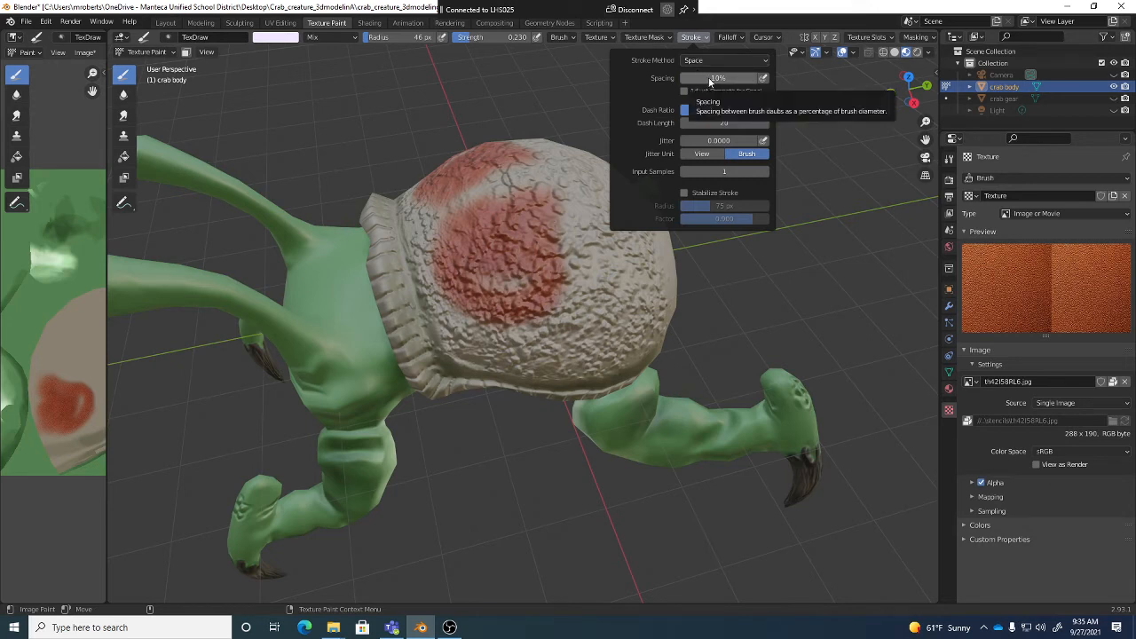
pyautogui.click(708, 80)
pyautogui.write('60')
pyautogui.press('Return')
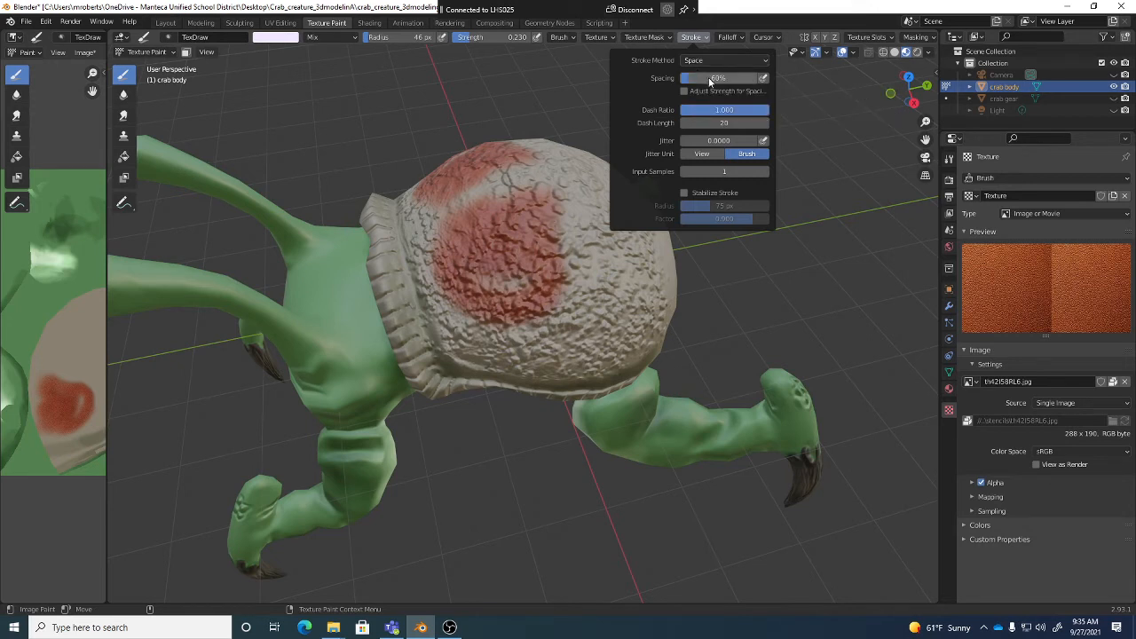
# - Raise the brush strength to about 0.726 and paint spaced dabs of the leather texture across the side and rear of the shell
pyautogui.moveTo(697, 294); pyautogui.dragTo(644, 272, button='middle')
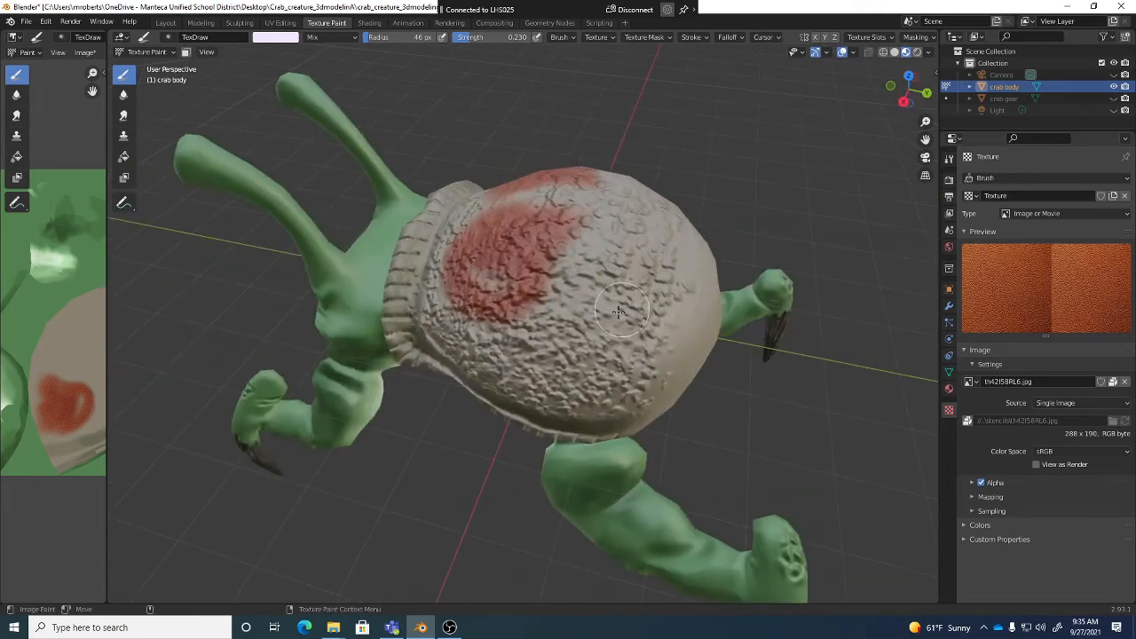
pyautogui.moveTo(470, 37); pyautogui.dragTo(510, 38)
pyautogui.moveTo(657, 274)
pyautogui.mouseDown()
pyautogui.moveTo(640, 339)
pyautogui.moveTo(573, 375)
pyautogui.mouseUp()
pyautogui.moveTo(573, 375); pyautogui.dragTo(728, 372, button='middle')
pyautogui.moveTo(803, 364)
pyautogui.mouseDown()
pyautogui.moveTo(664, 399)
pyautogui.moveTo(569, 394)
pyautogui.mouseUp()
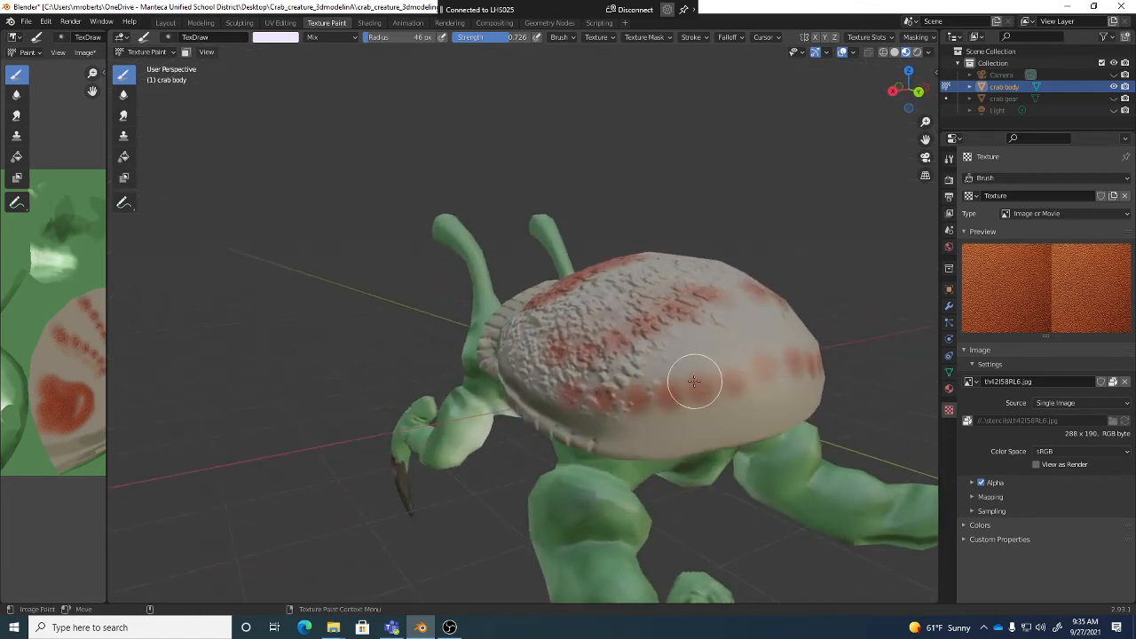
pyautogui.scroll(3, 684, 411)
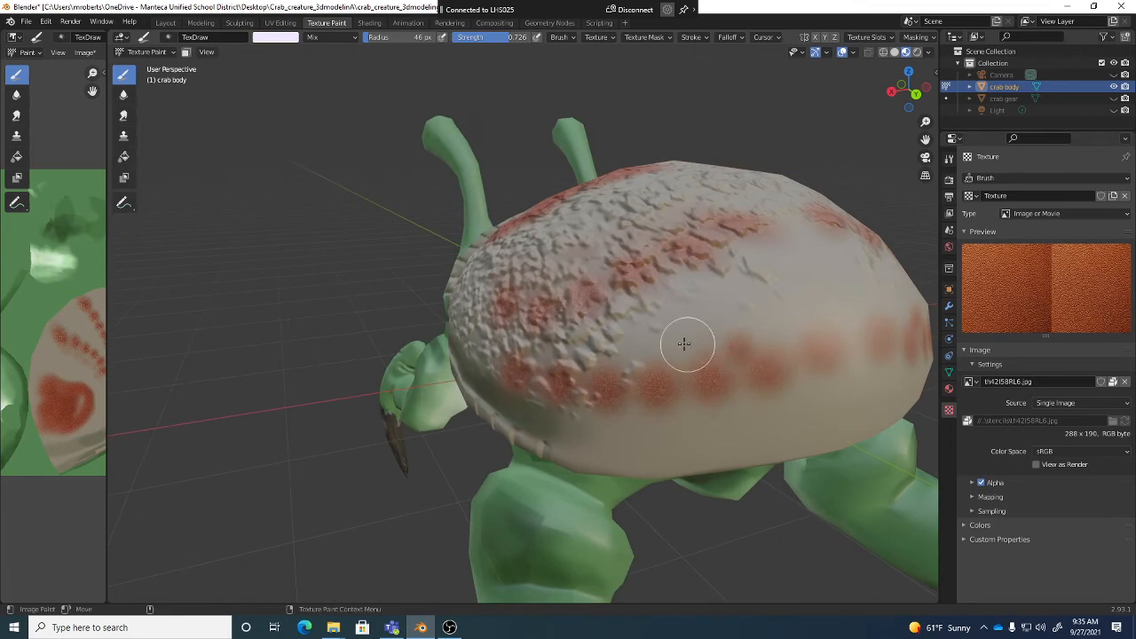
pyautogui.scroll(-5, 733, 322)
pyautogui.moveTo(734, 322)
pyautogui.mouseDown()
pyautogui.moveTo(699, 331)
pyautogui.moveTo(760, 326)
pyautogui.mouseUp()
pyautogui.moveTo(699, 286)
pyautogui.mouseDown(button='middle')
pyautogui.moveTo(708, 285)
pyautogui.moveTo(657, 321)
pyautogui.mouseUp(button='middle')
pyautogui.scroll(5, 639, 333)
pyautogui.scroll(-5, 639, 334)
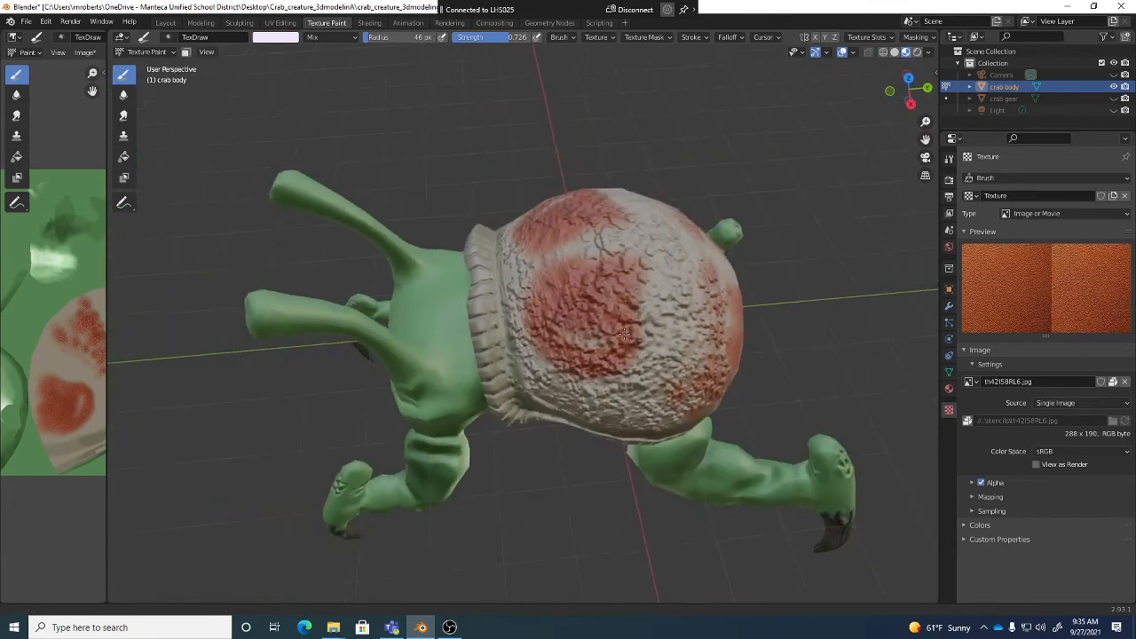
# - Set the brush's stroke spacing to 10%
pyautogui.click(644, 36)
pyautogui.moveTo(697, 37)
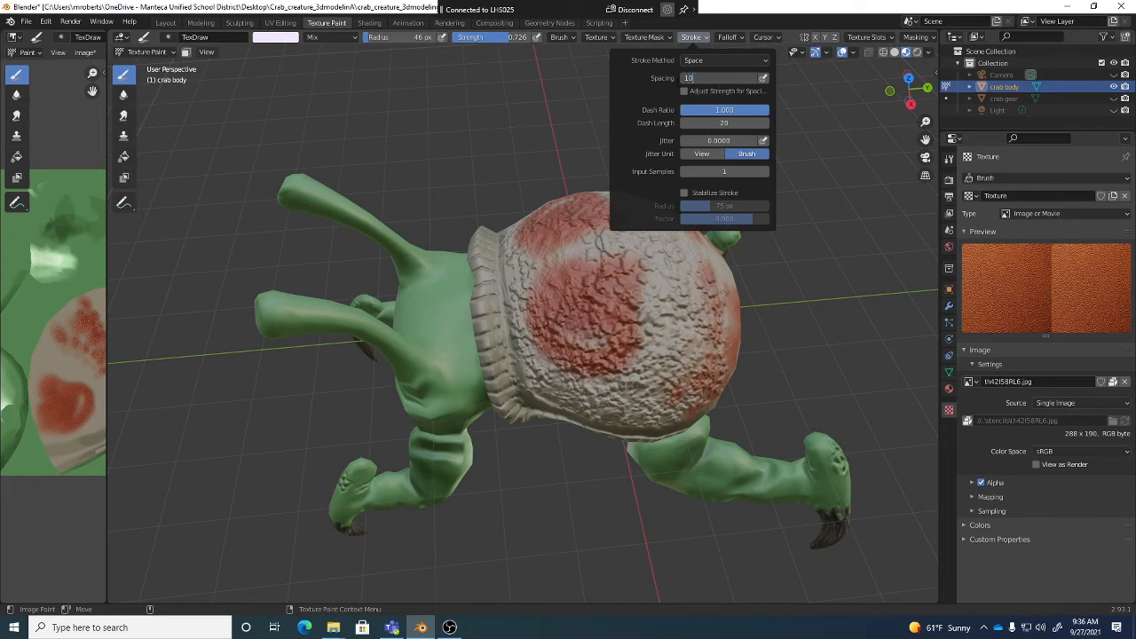
pyautogui.moveTo(669, 273)
pyautogui.mouseDown(button='middle')
pyautogui.moveTo(644, 311)
pyautogui.moveTo(644, 268)
pyautogui.mouseUp(button='middle')
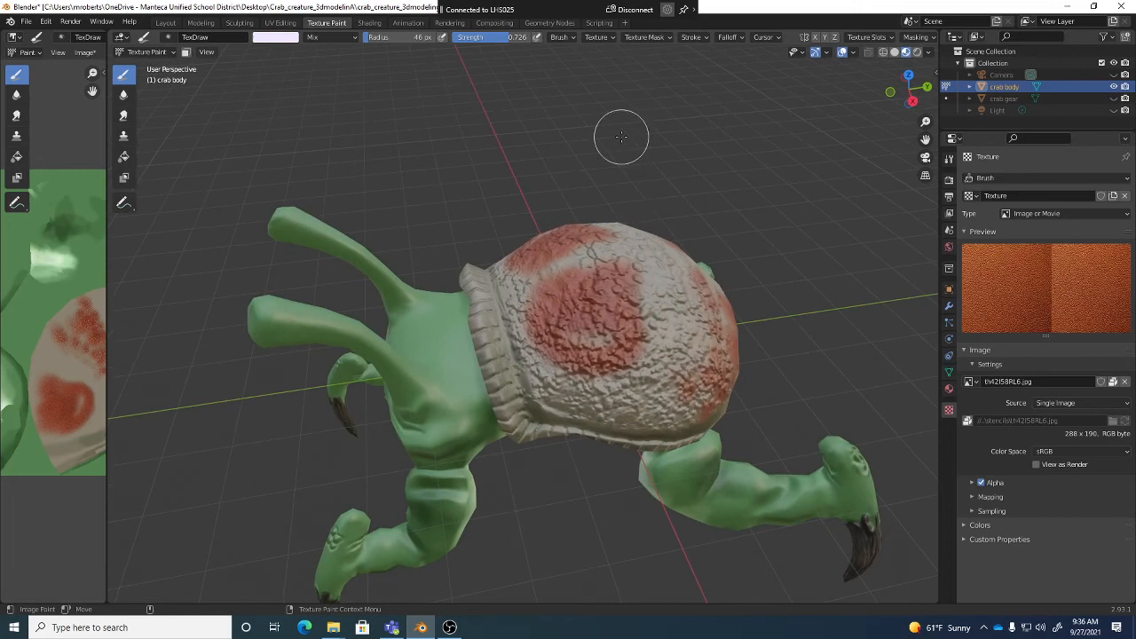
# - Set the brush texture's mapping to Stencil
pyautogui.click(605, 39)
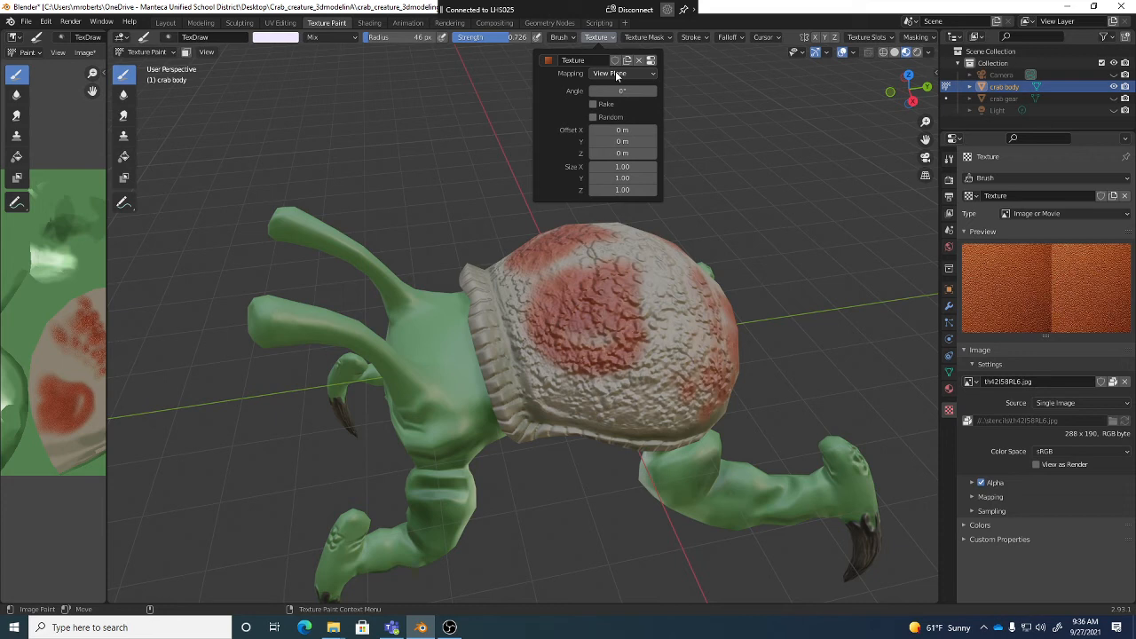
pyautogui.click(617, 74)
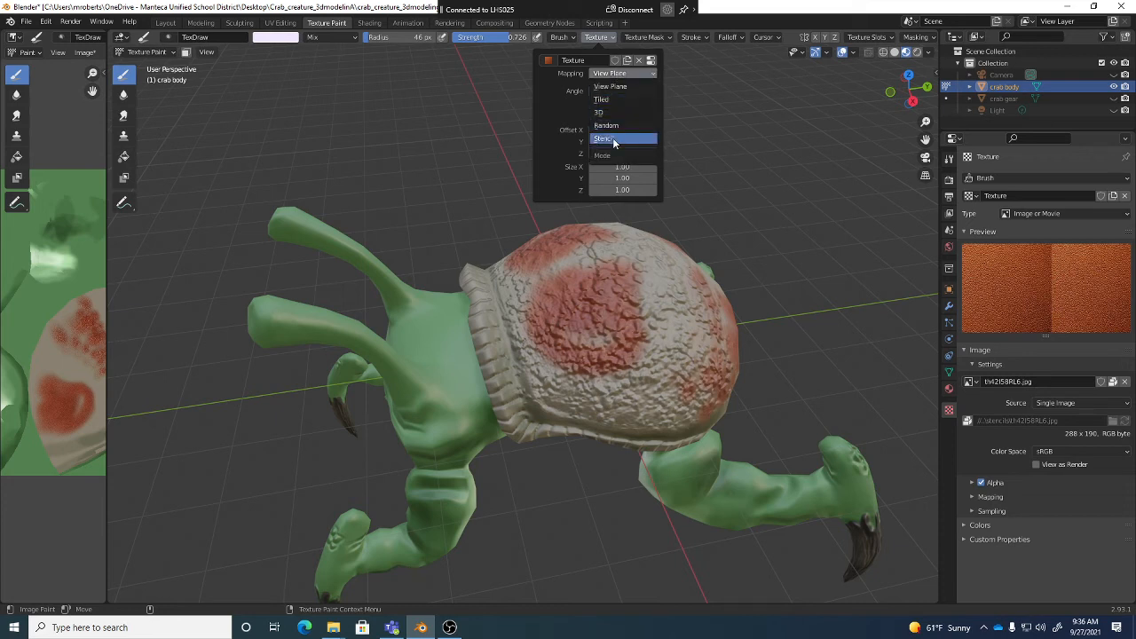
pyautogui.click(549, 60)
pyautogui.click(565, 95)
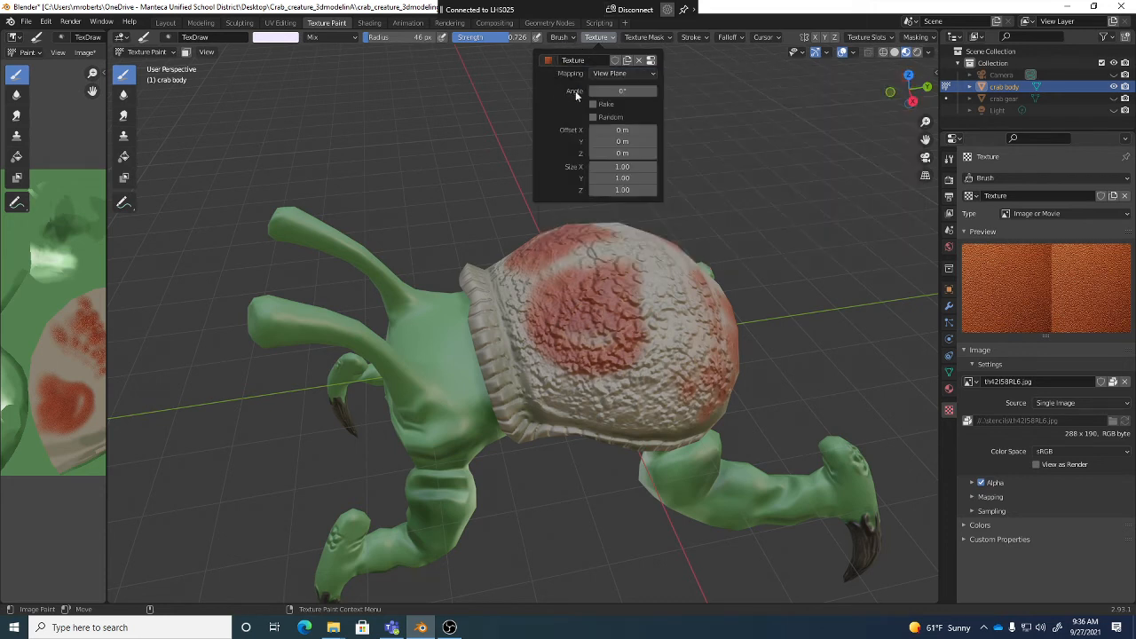
pyautogui.click(612, 75)
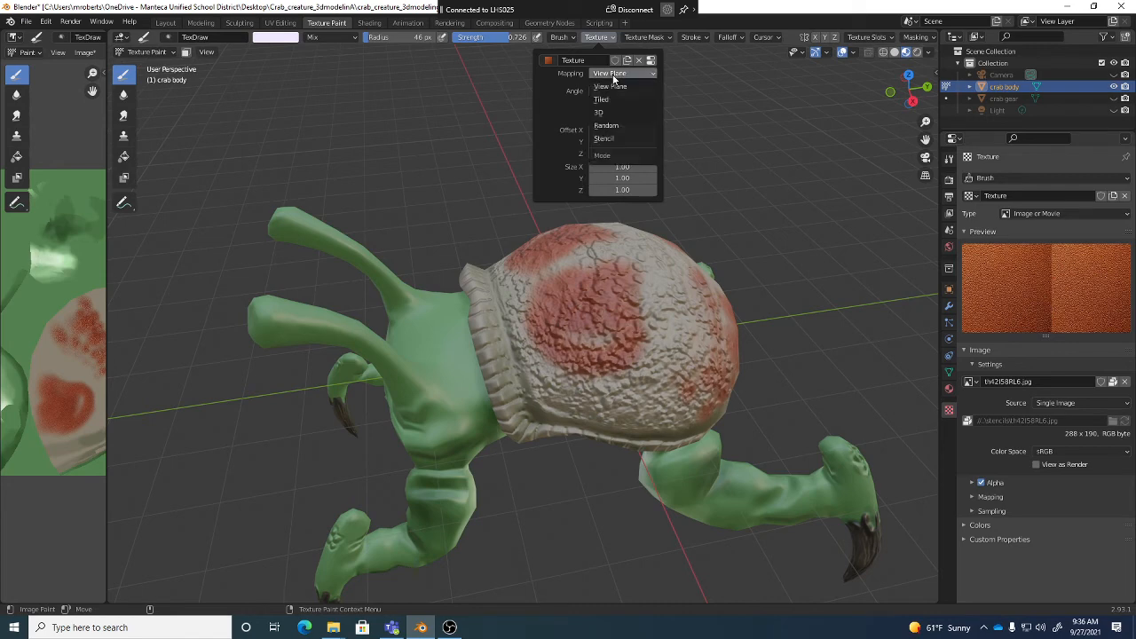
pyautogui.click(618, 75)
pyautogui.click(632, 139)
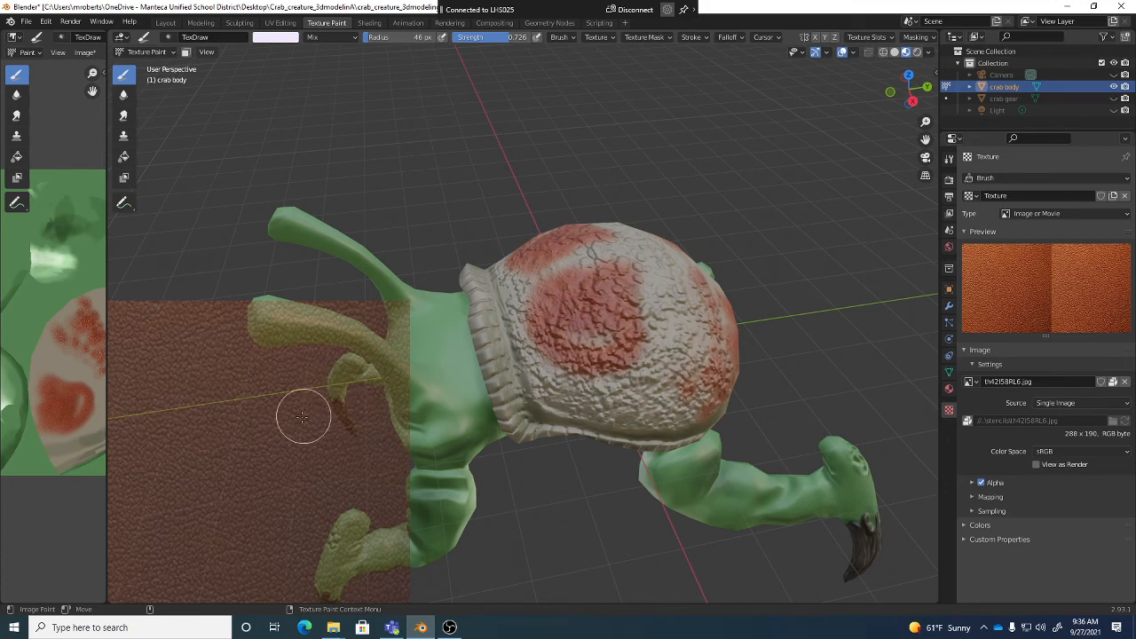
# - Enlarge the brush radius to 71 px
pyautogui.press('f')
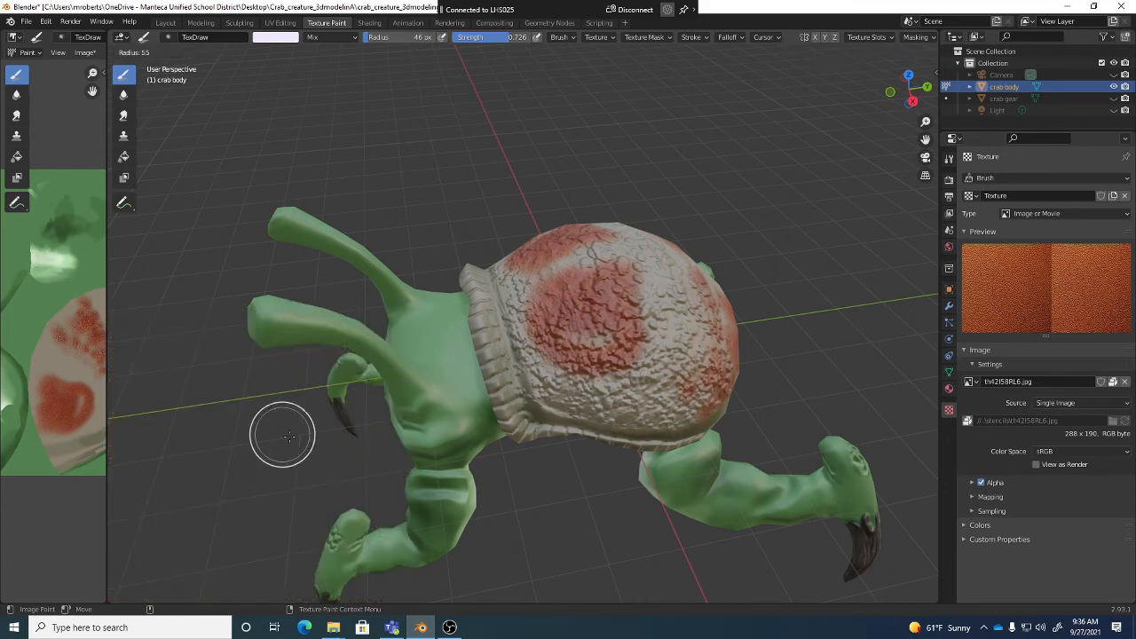
pyautogui.click(281, 435)
pyautogui.moveTo(279, 426); pyautogui.dragTo(316, 413, button='middle')
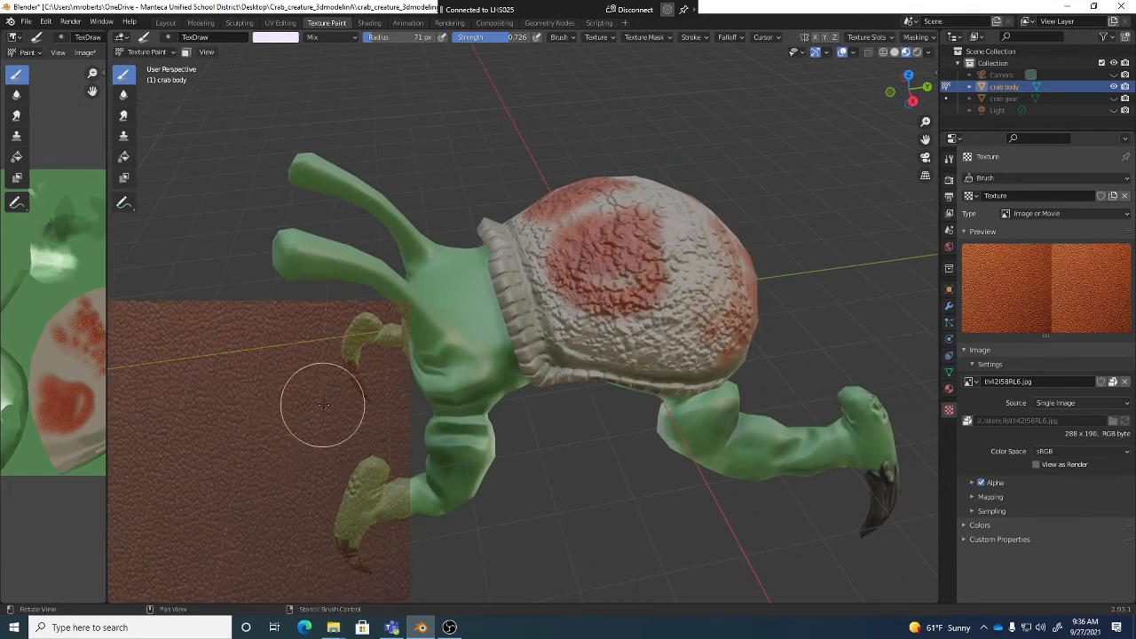
# - Move, scale and rotate the leather stencil so that it covers the crab's shell
pyautogui.moveTo(278, 415)
pyautogui.mouseDown(button='right')
pyautogui.moveTo(576, 277)
pyautogui.moveTo(555, 262)
pyautogui.moveTo(610, 243)
pyautogui.moveTo(596, 259)
pyautogui.moveTo(629, 223)
pyautogui.moveTo(615, 230)
pyautogui.mouseUp(button='right')
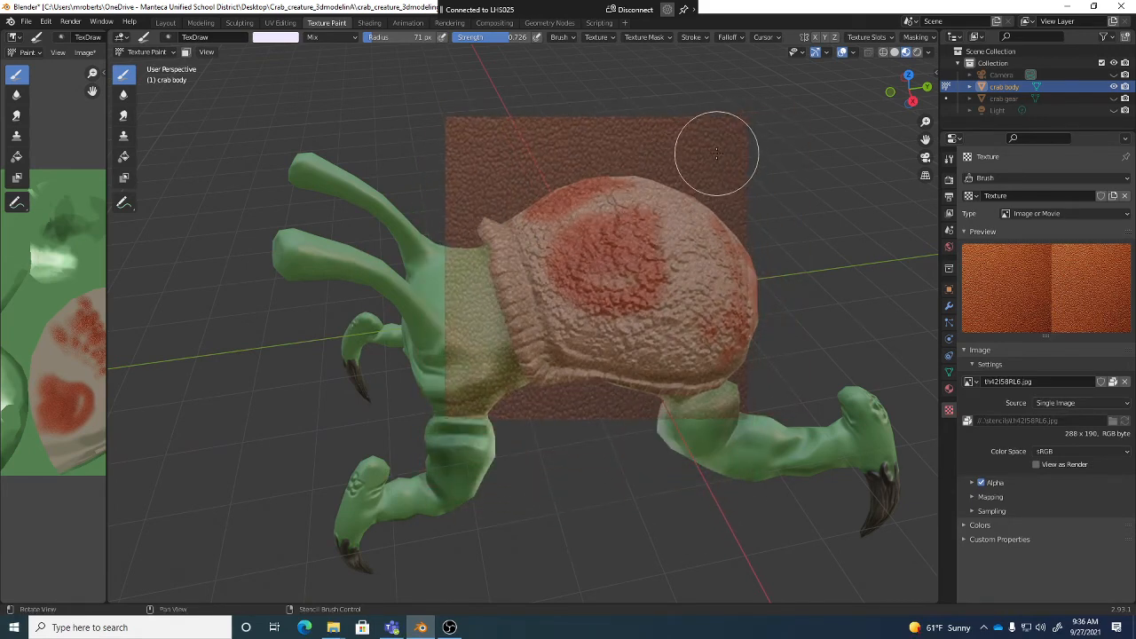
pyautogui.moveTo(705, 140)
pyautogui.mouseDown(button='middle')
pyautogui.moveTo(726, 162)
pyautogui.moveTo(669, 178)
pyautogui.mouseUp(button='middle')
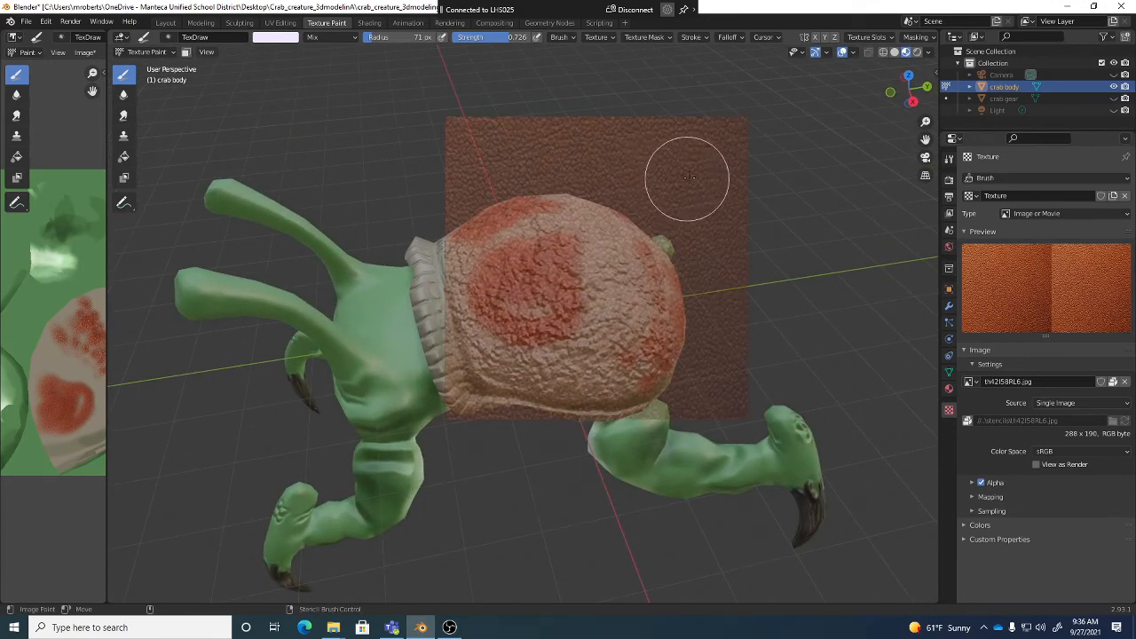
pyautogui.moveTo(689, 175)
pyautogui.keyDown('shift'); pyautogui.mouseDown(button='right')
pyautogui.moveTo(684, 157)
pyautogui.moveTo(713, 152)
pyautogui.moveTo(698, 200)
pyautogui.moveTo(692, 167)
pyautogui.moveTo(691, 204)
pyautogui.moveTo(701, 165)
pyautogui.moveTo(624, 148)
pyautogui.moveTo(667, 203)
pyautogui.moveTo(665, 172)
pyautogui.moveTo(677, 209)
pyautogui.moveTo(670, 182)
pyautogui.mouseUp(button='right'); pyautogui.keyUp('shift')
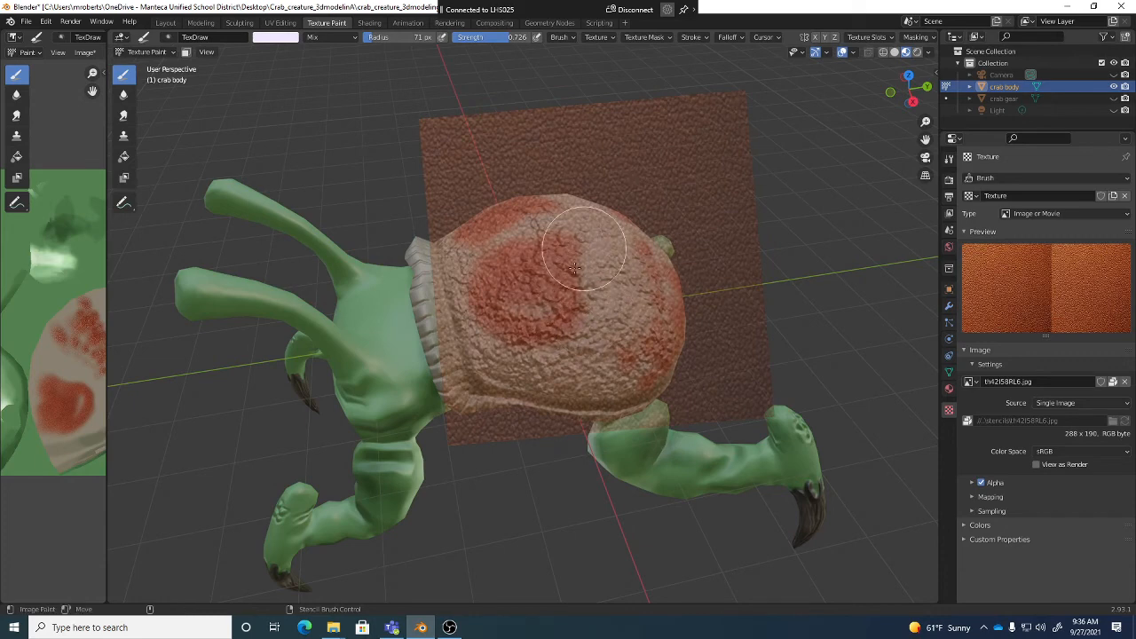
pyautogui.scroll(-6, 563, 290)
pyautogui.scroll(6, 563, 291)
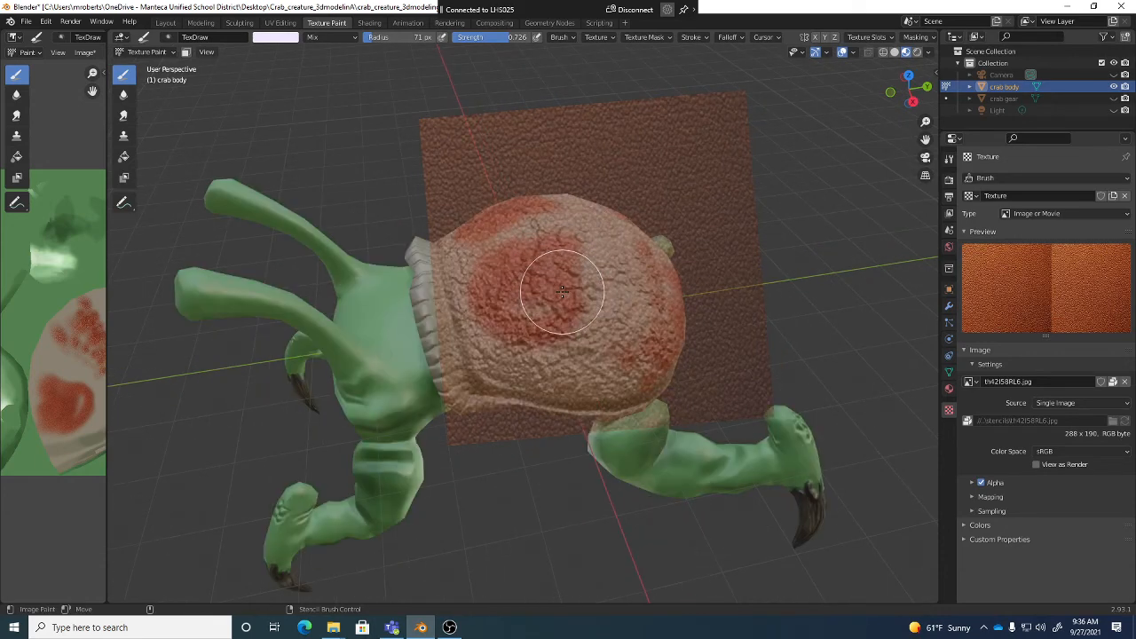
pyautogui.scroll(5, 563, 291)
pyautogui.scroll(-5, 562, 291)
pyautogui.moveTo(586, 306); pyautogui.dragTo(652, 204, button='middle')
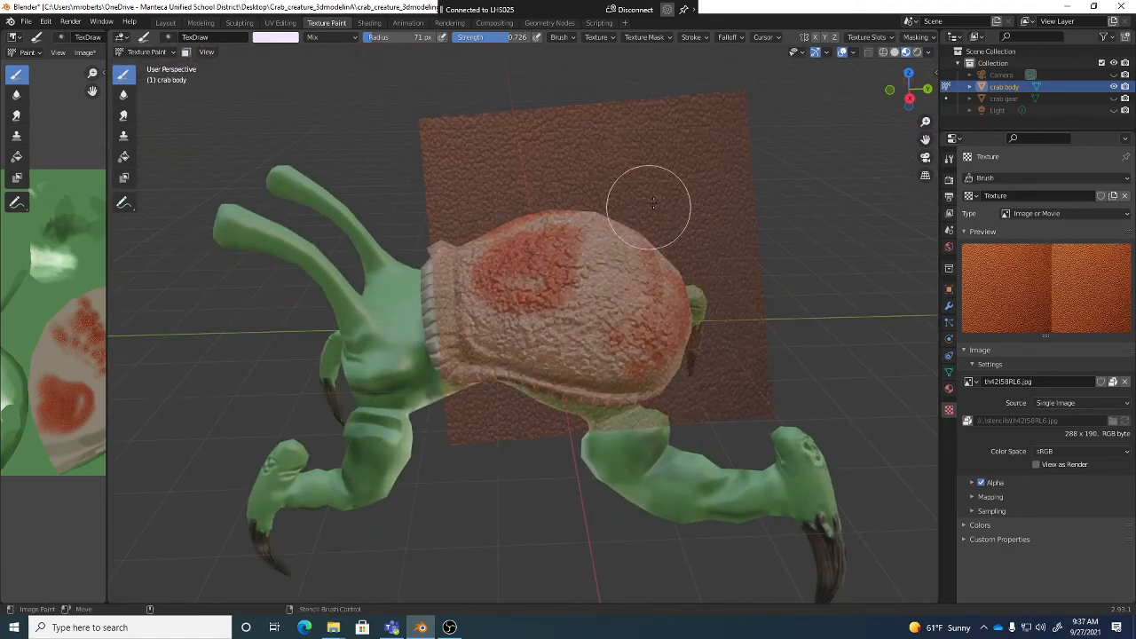
pyautogui.moveTo(675, 173)
pyautogui.mouseDown(button='right')
pyautogui.moveTo(632, 191)
pyautogui.moveTo(666, 193)
pyautogui.moveTo(690, 151)
pyautogui.moveTo(680, 175)
pyautogui.mouseUp(button='right')
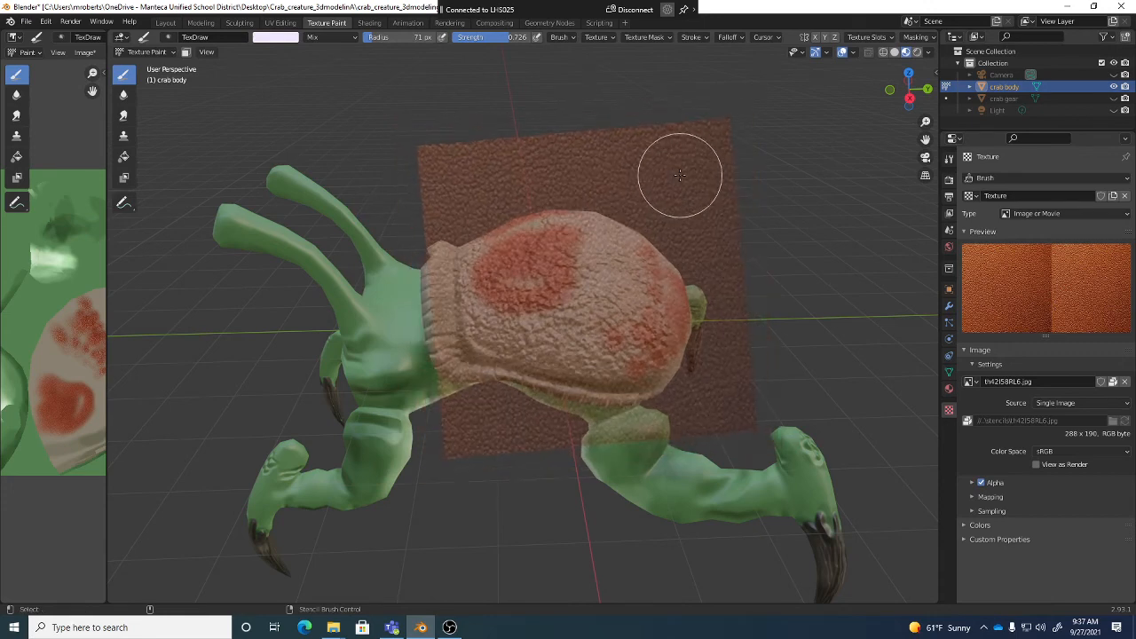
pyautogui.moveTo(649, 229)
pyautogui.keyDown('shift'); pyautogui.mouseDown(button='right')
pyautogui.moveTo(647, 190)
pyautogui.moveTo(684, 198)
pyautogui.moveTo(665, 157)
pyautogui.moveTo(656, 205)
pyautogui.moveTo(680, 178)
pyautogui.moveTo(659, 208)
pyautogui.moveTo(671, 211)
pyautogui.moveTo(616, 228)
pyautogui.moveTo(662, 218)
pyautogui.moveTo(664, 195)
pyautogui.moveTo(651, 208)
pyautogui.mouseUp(button='right'); pyautogui.keyUp('shift')
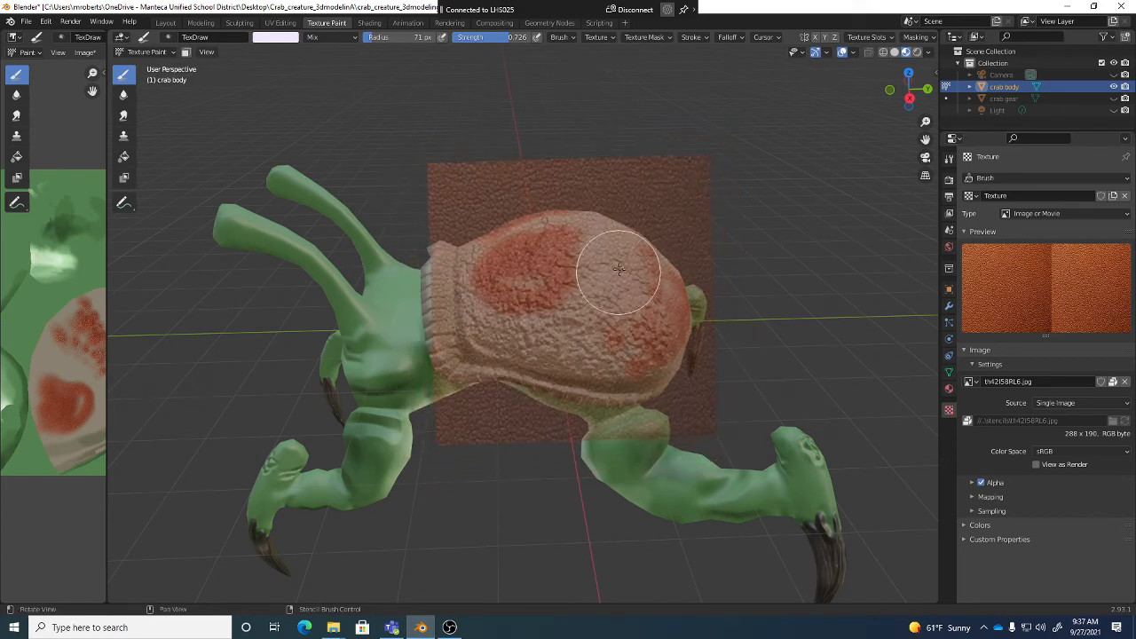
# - Paint the leather texture through the stencil over the shell's top, sides and rear from several view angles
pyautogui.moveTo(619, 268)
pyautogui.mouseDown(button='middle')
pyautogui.moveTo(604, 284)
pyautogui.moveTo(612, 274)
pyautogui.mouseUp(button='middle')
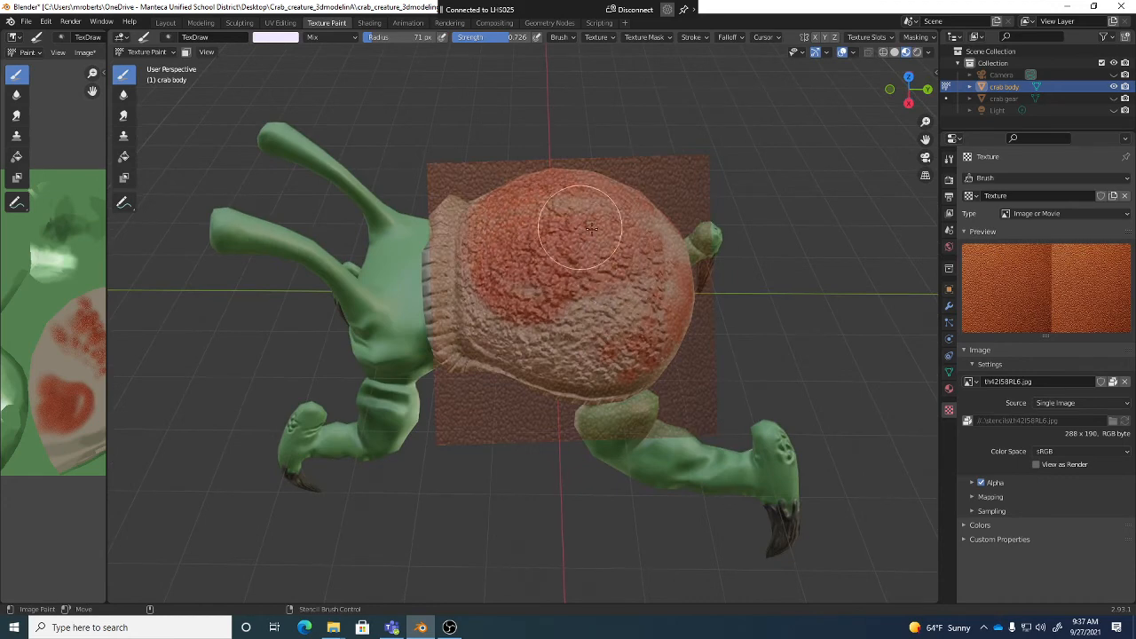
pyautogui.moveTo(543, 316); pyautogui.dragTo(580, 285, button='middle')
pyautogui.moveTo(644, 255); pyautogui.dragTo(573, 241, button='middle')
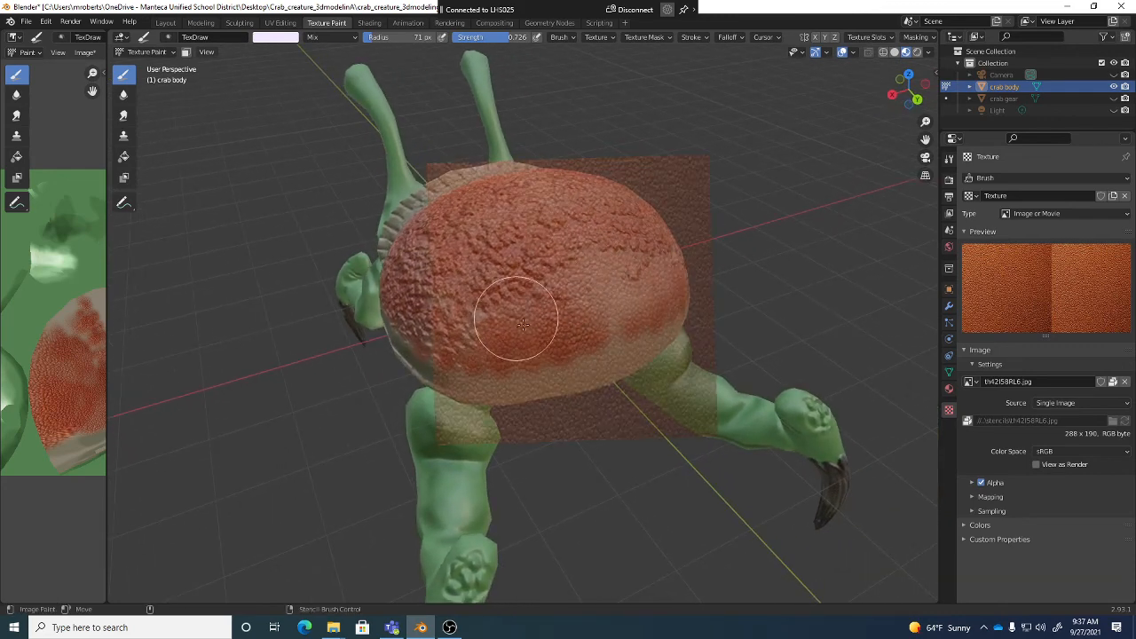
pyautogui.moveTo(607, 335); pyautogui.dragTo(598, 347, button='middle')
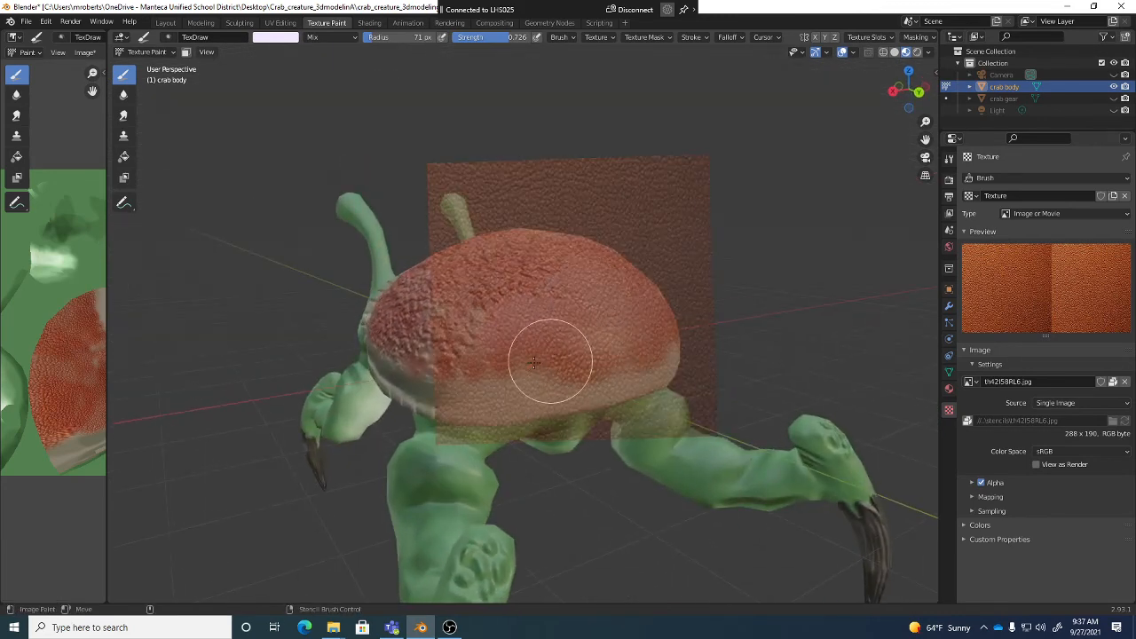
pyautogui.moveTo(503, 357); pyautogui.dragTo(549, 354, button='middle')
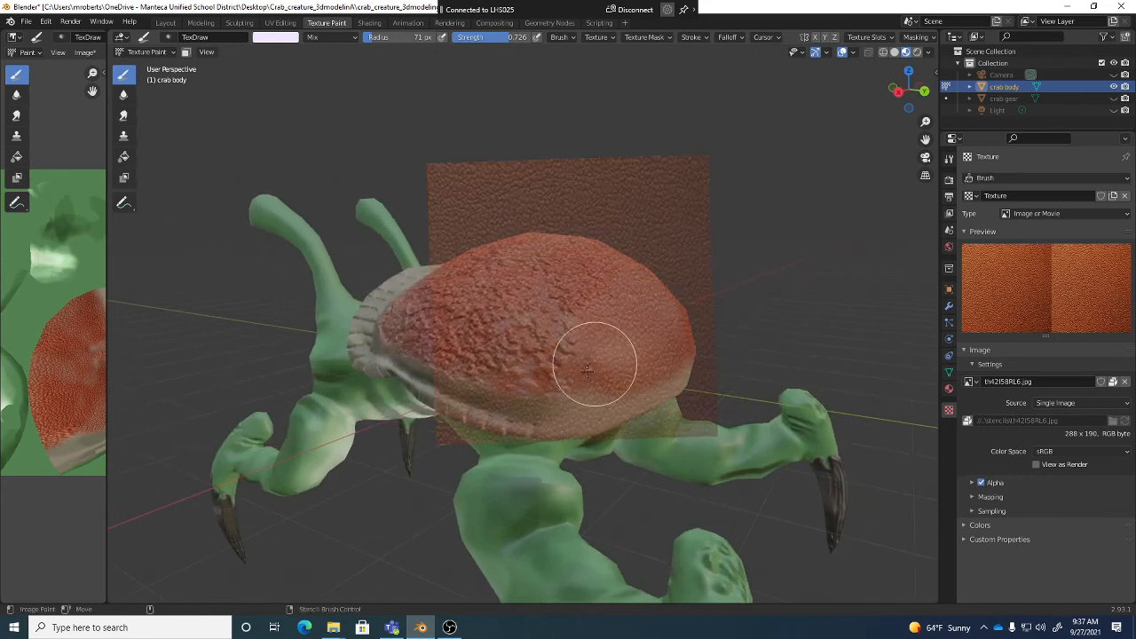
pyautogui.moveTo(527, 304)
pyautogui.mouseDown(button='middle')
pyautogui.moveTo(543, 332)
pyautogui.moveTo(543, 301)
pyautogui.mouseUp(button='middle')
pyautogui.moveTo(570, 210)
pyautogui.mouseDown(button='middle')
pyautogui.moveTo(588, 300)
pyautogui.moveTo(602, 303)
pyautogui.mouseUp(button='middle')
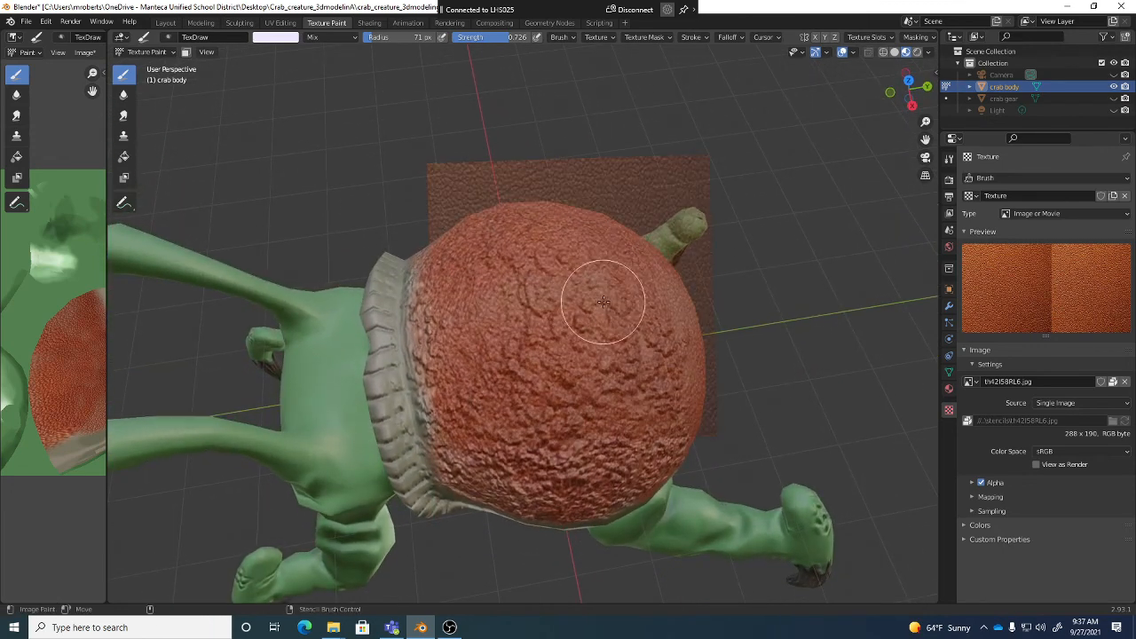
pyautogui.moveTo(531, 294); pyautogui.dragTo(562, 279, button='middle')
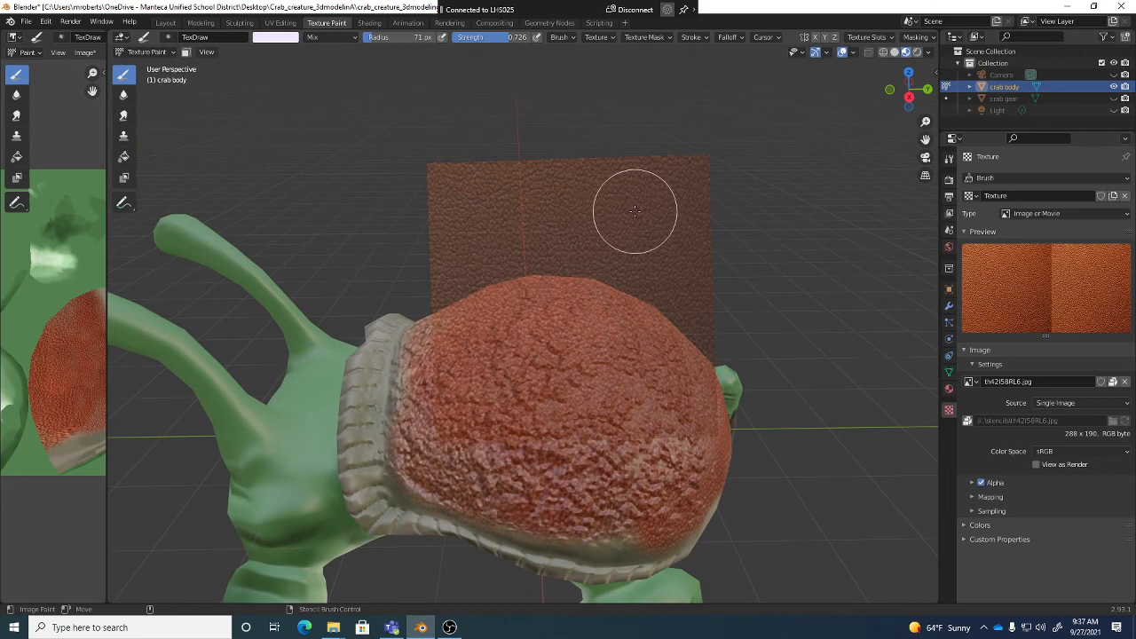
# - Reposition the leather stencil over the lower side of the shell and paint the texture there
pyautogui.moveTo(645, 207)
pyautogui.mouseDown(button='right')
pyautogui.moveTo(659, 269)
pyautogui.moveTo(653, 190)
pyautogui.moveTo(629, 246)
pyautogui.moveTo(695, 236)
pyautogui.moveTo(702, 223)
pyautogui.moveTo(698, 233)
pyautogui.moveTo(669, 198)
pyautogui.moveTo(673, 259)
pyautogui.mouseUp(button='right')
pyautogui.moveTo(601, 359); pyautogui.dragTo(610, 351, button='middle')
pyautogui.moveTo(610, 352); pyautogui.dragTo(621, 293, button='right')
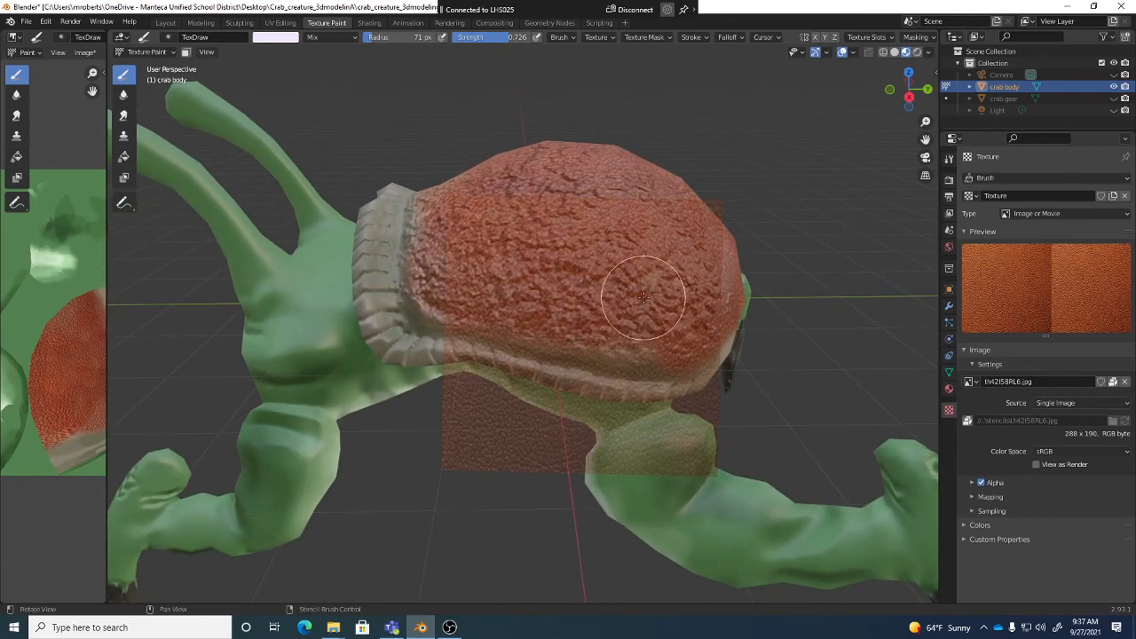
# - Save the file with the leather-painted shell
pyautogui.scroll(-5, 632, 298)
pyautogui.scroll(5, 616, 287)
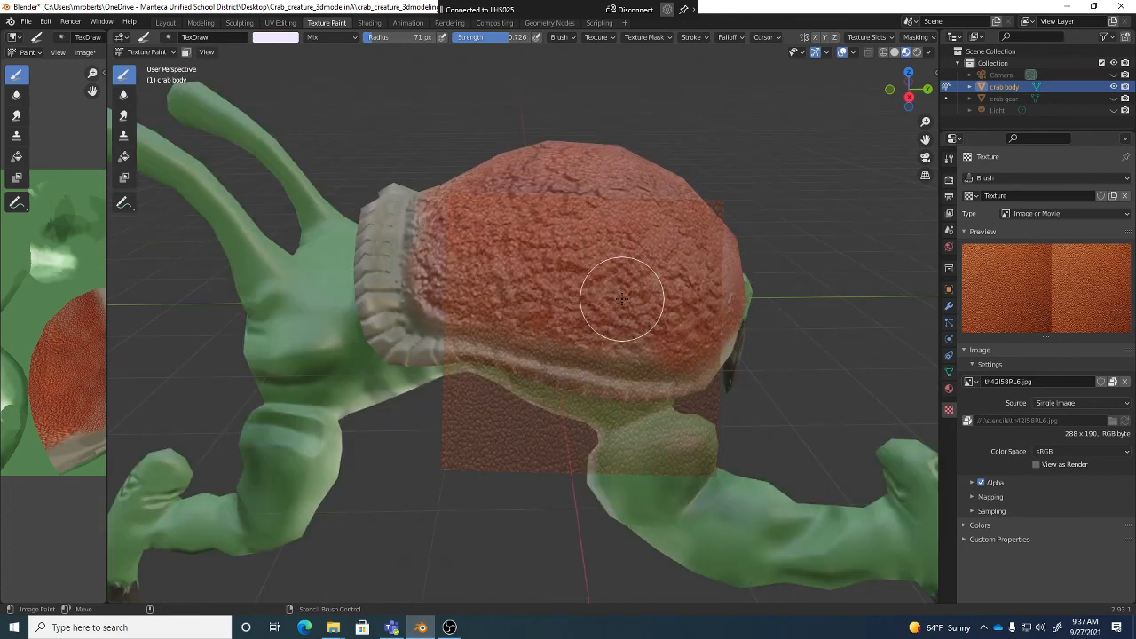
pyautogui.scroll(-5, 621, 298)
pyautogui.moveTo(609, 284); pyautogui.dragTo(677, 301, button='middle')
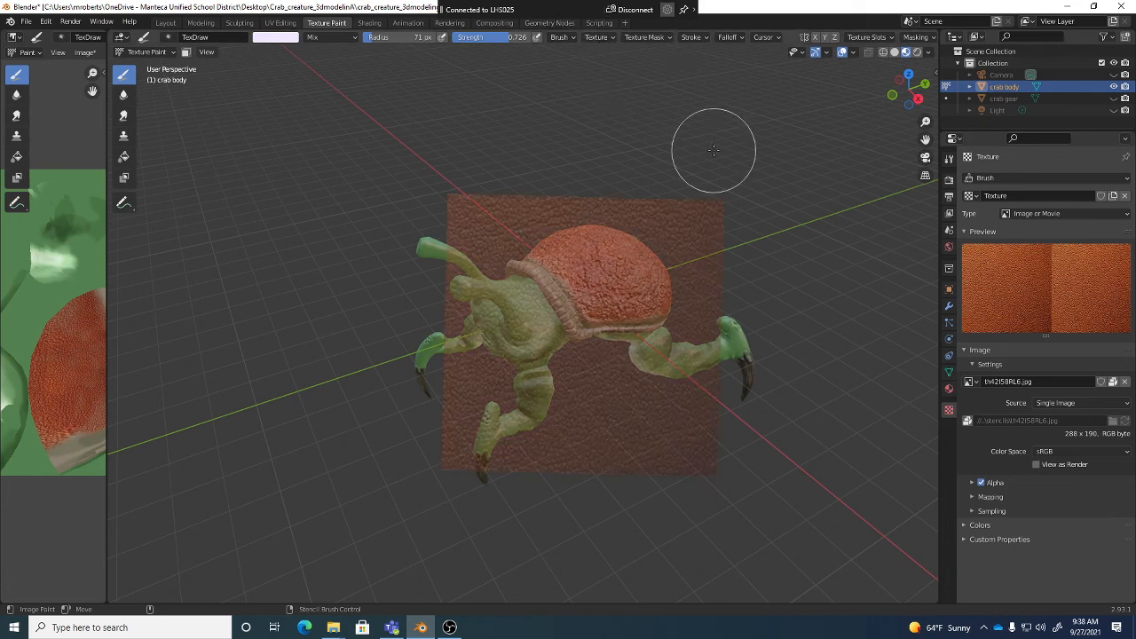
pyautogui.hotkey('ctrl', 's')
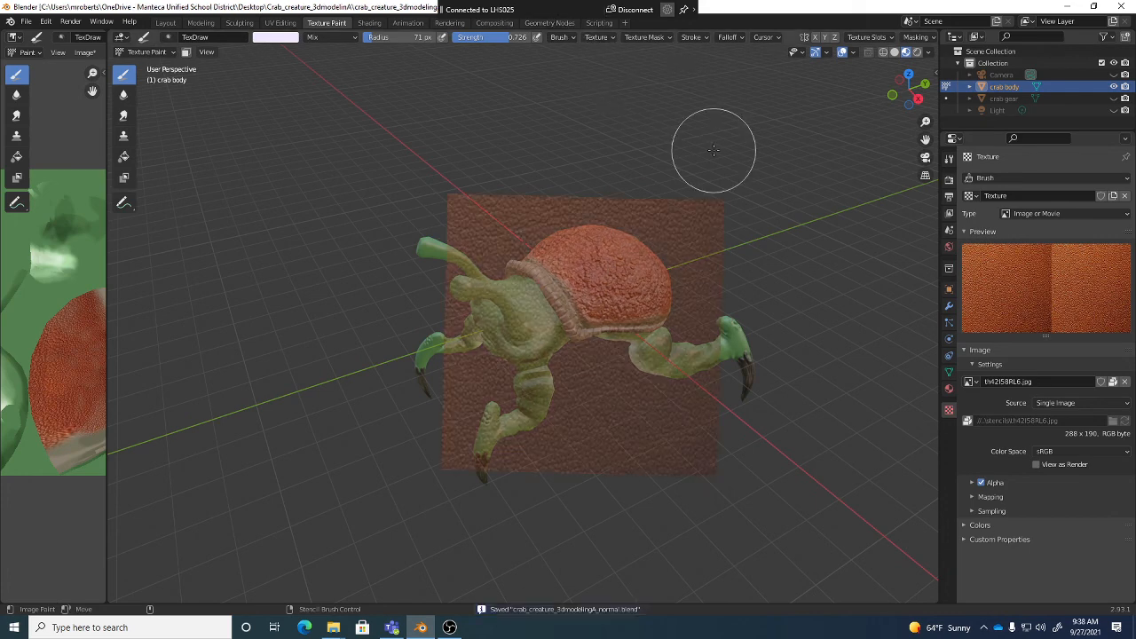
pyautogui.click(450, 627)
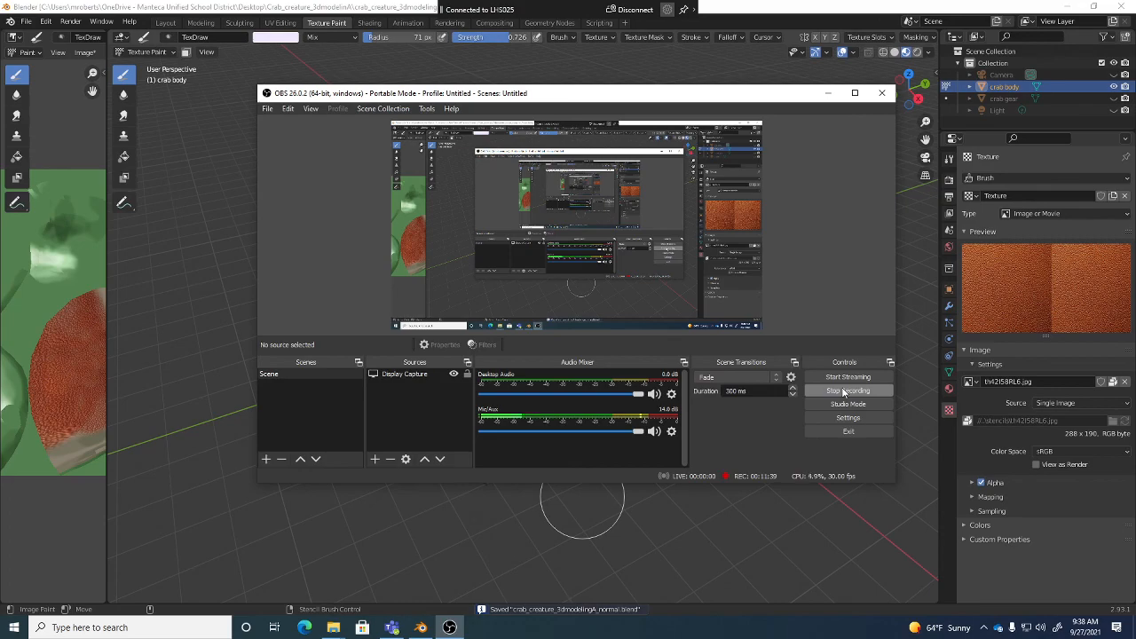